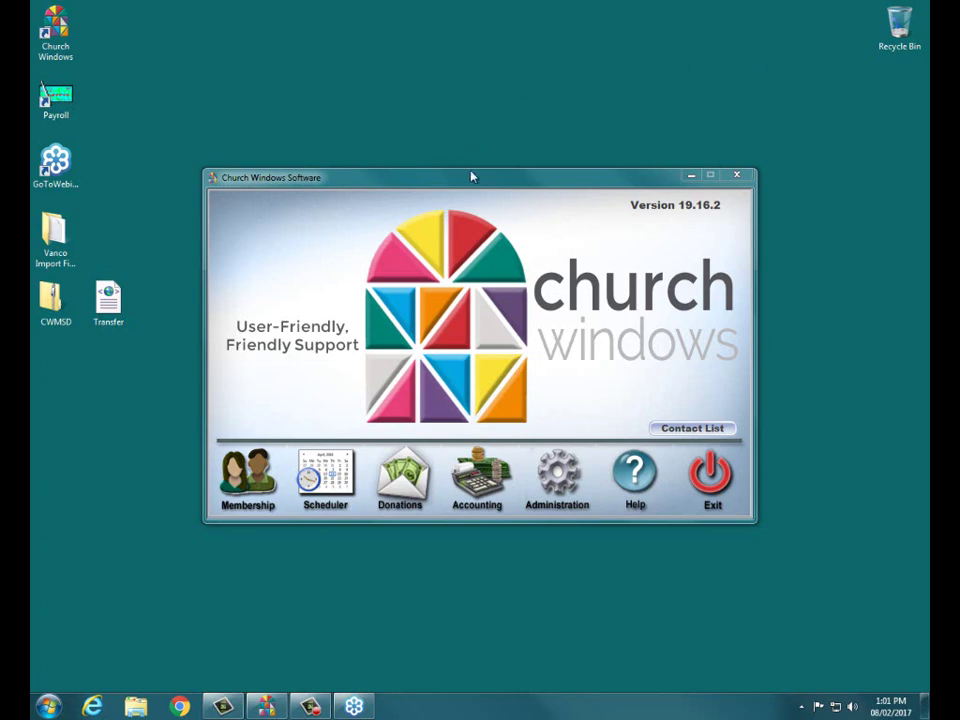
pyautogui.moveTo(474, 190); pyautogui.dragTo(467, 187)
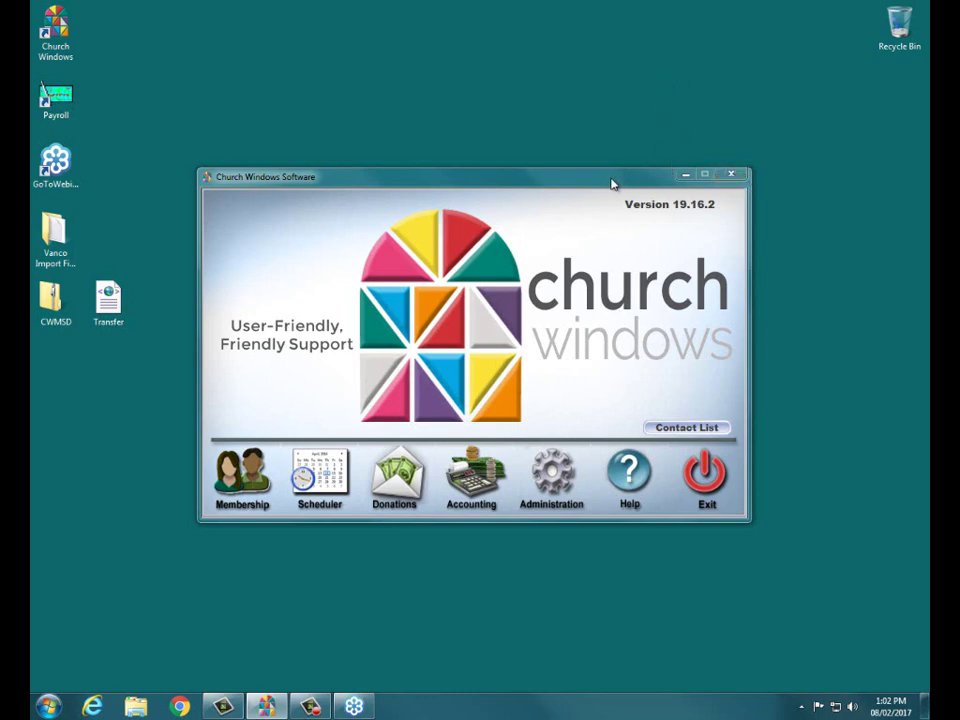
pyautogui.moveTo(611, 182); pyautogui.dragTo(608, 183)
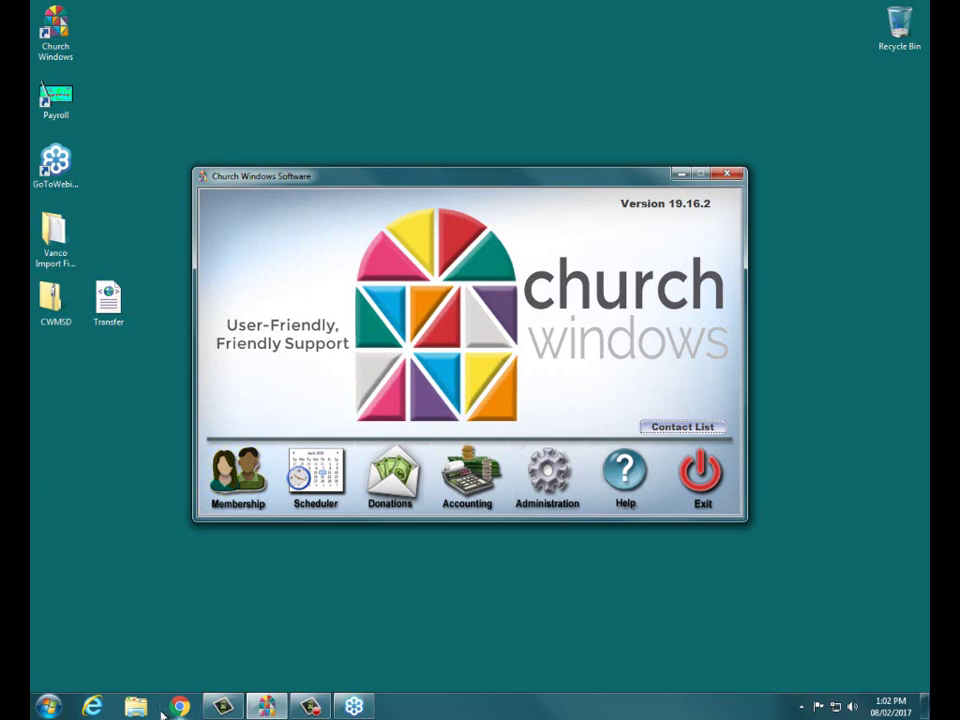
# Switch to Internet Explorer and open the Support Center on the Church Windows website.
pyautogui.click(92, 707)
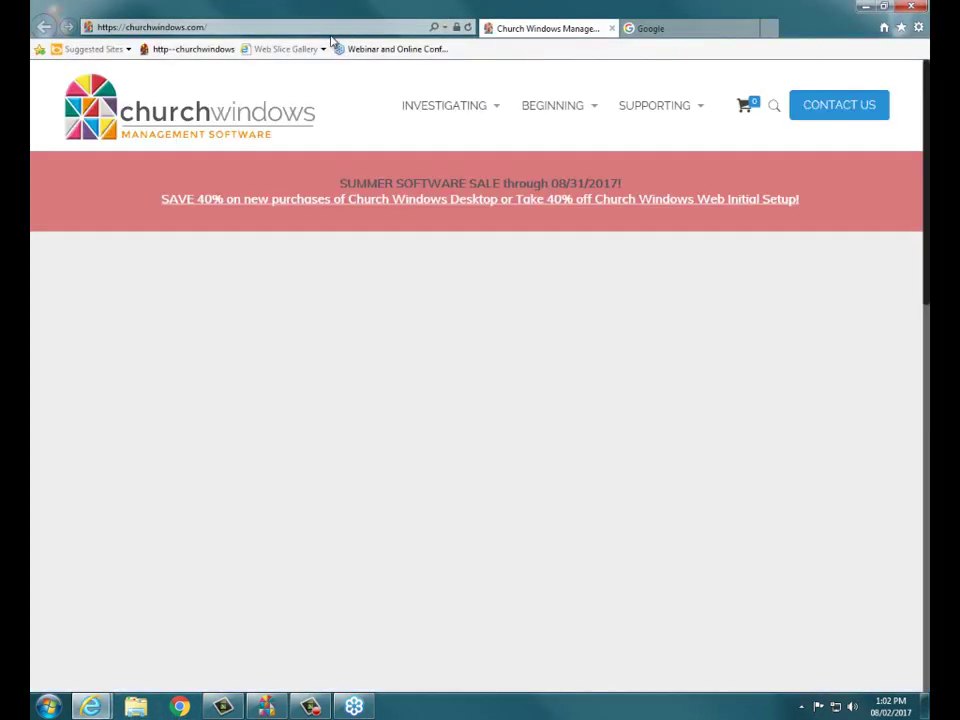
pyautogui.moveTo(624, 106)
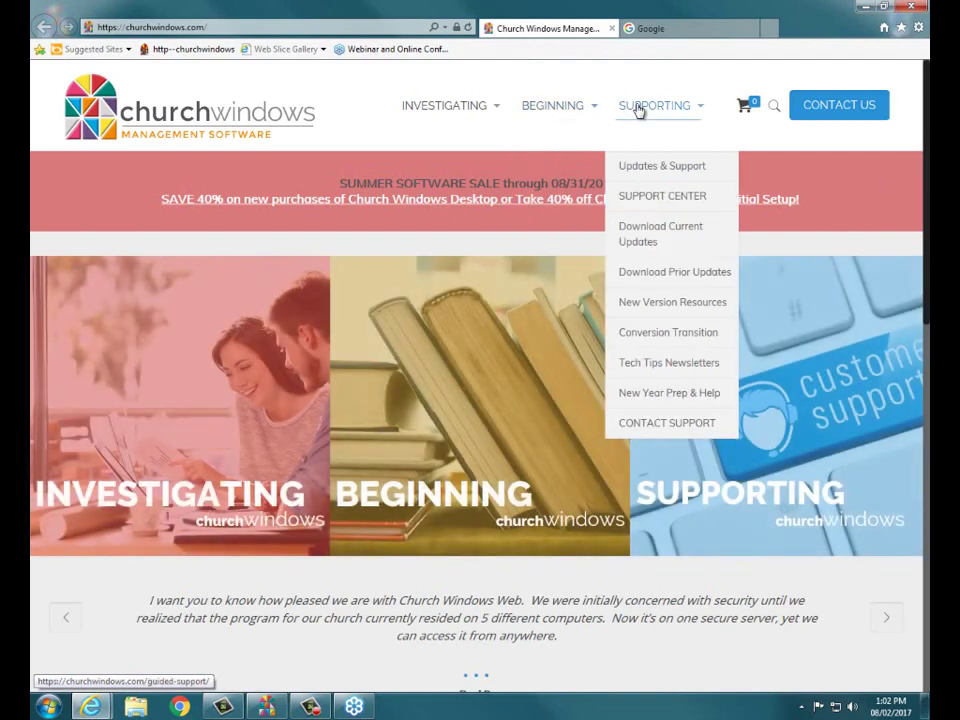
pyautogui.click(664, 201)
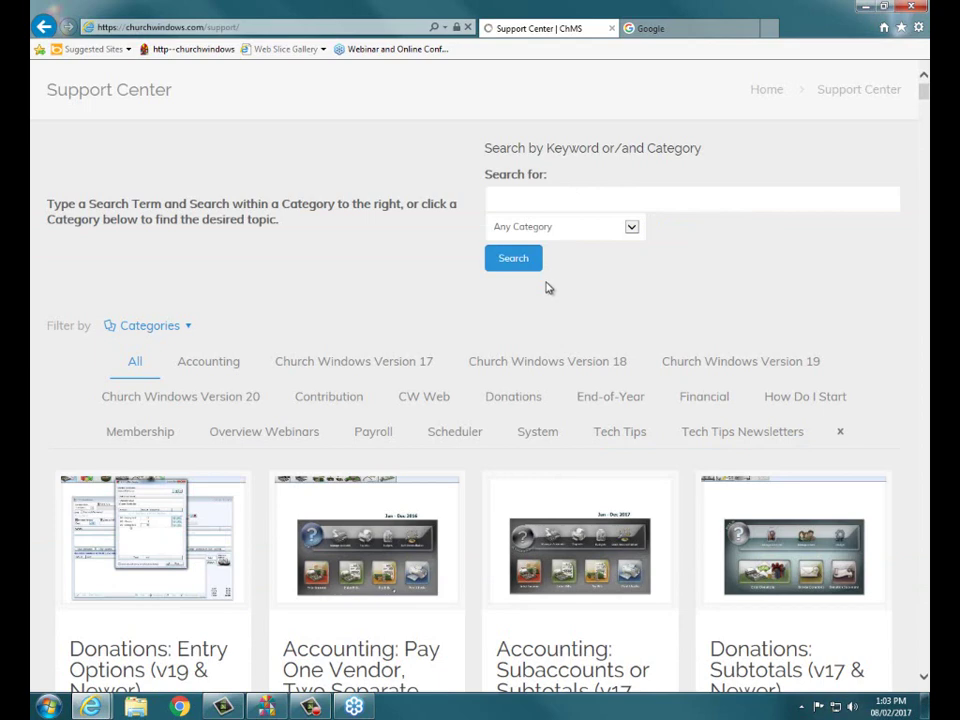
# Search the Support Center for "audit" across any category.
pyautogui.click(529, 204)
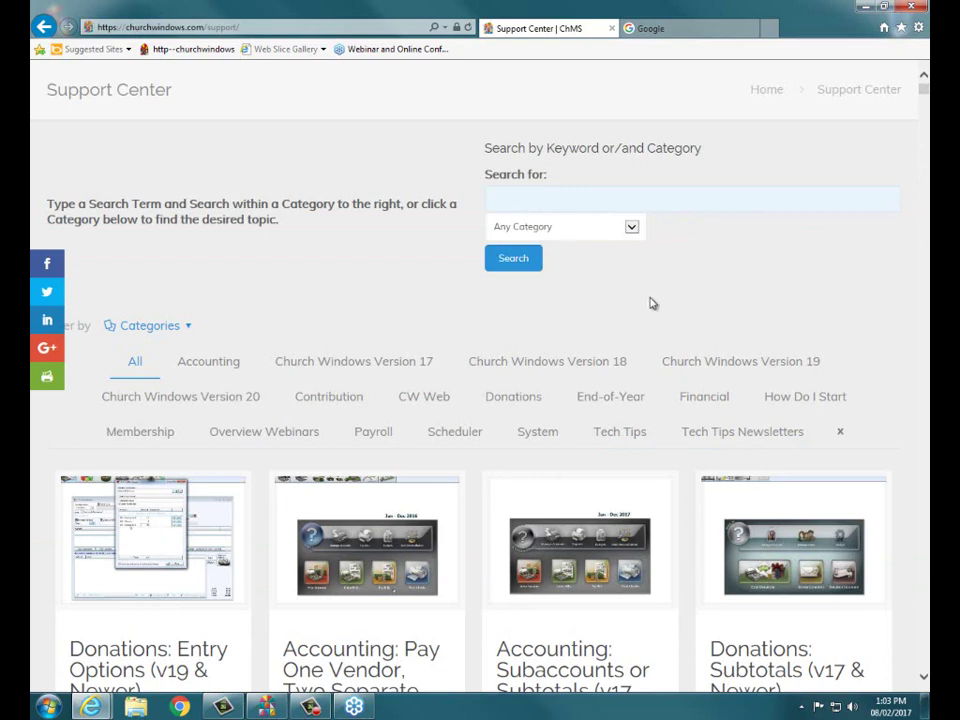
pyautogui.scroll(1, 534, 204)
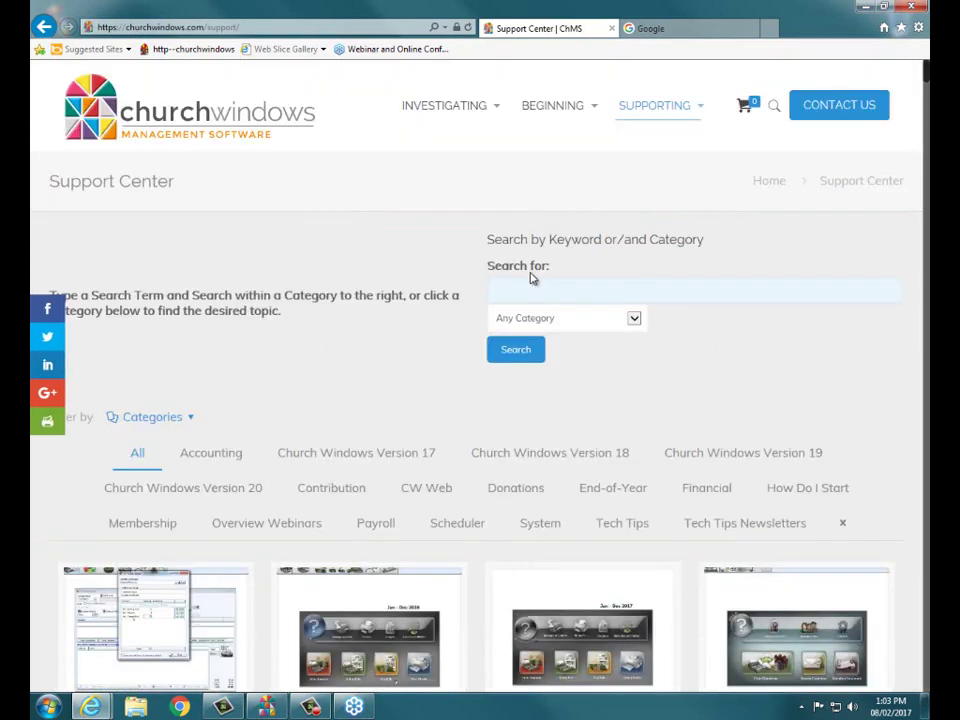
pyautogui.write('audit')
pyautogui.press('Return')
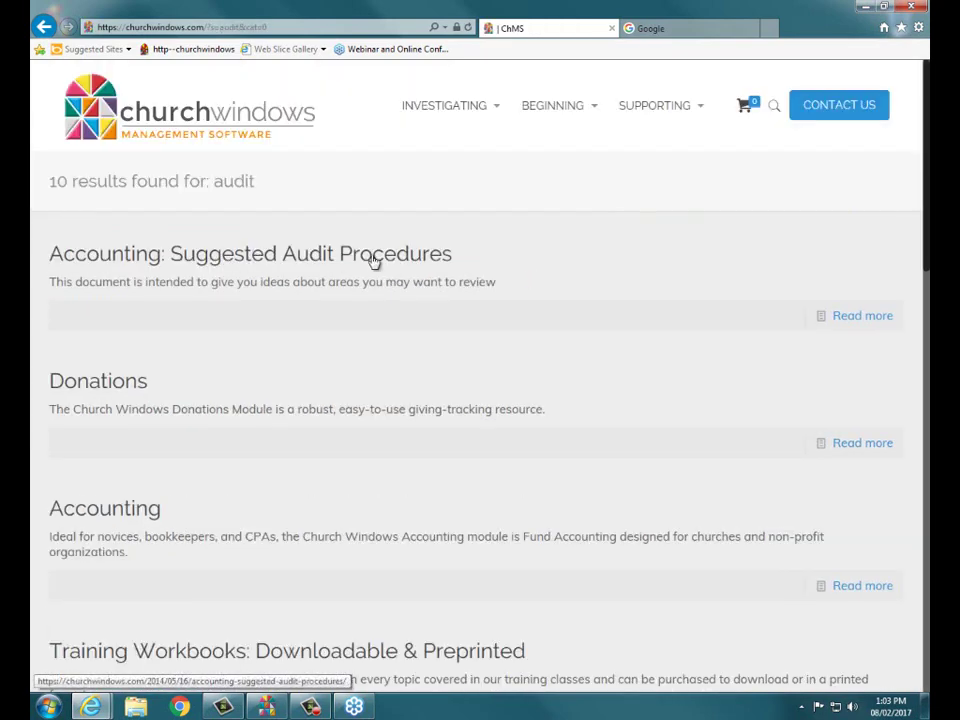
# Open the "Accounting: Suggested Audit Procedures" article and display its PDF document.
pyautogui.click(317, 258)
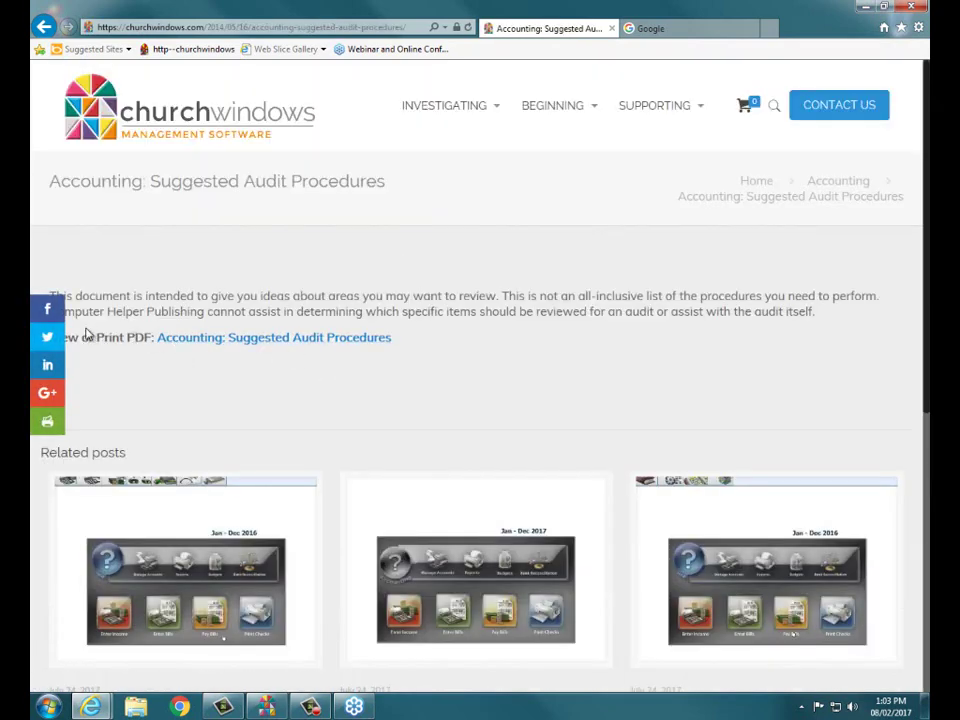
pyautogui.click(46, 450)
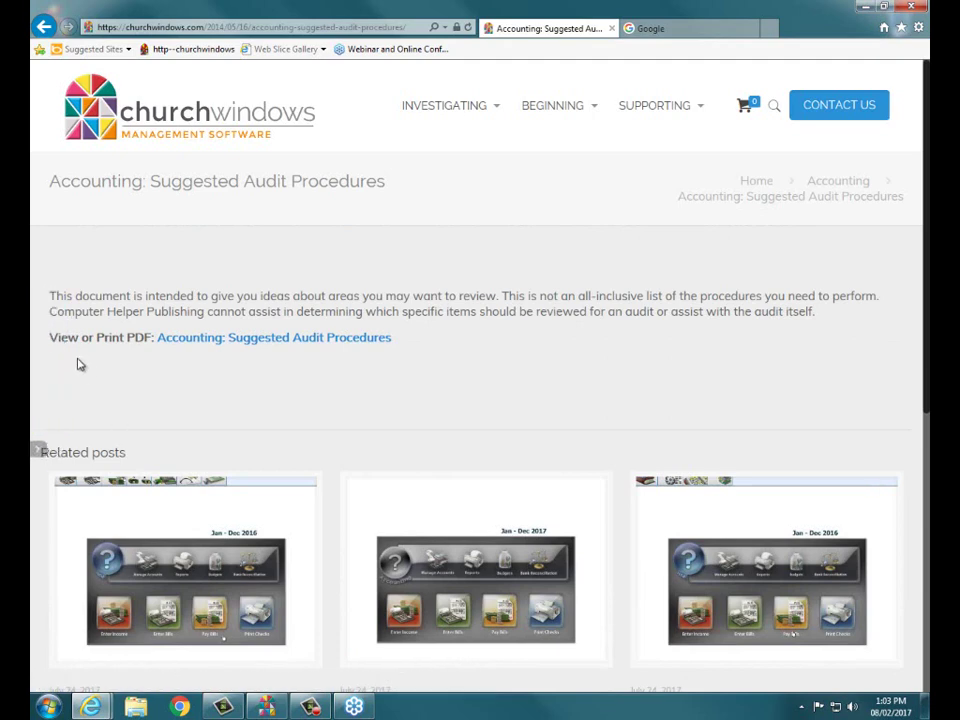
pyautogui.click(262, 339)
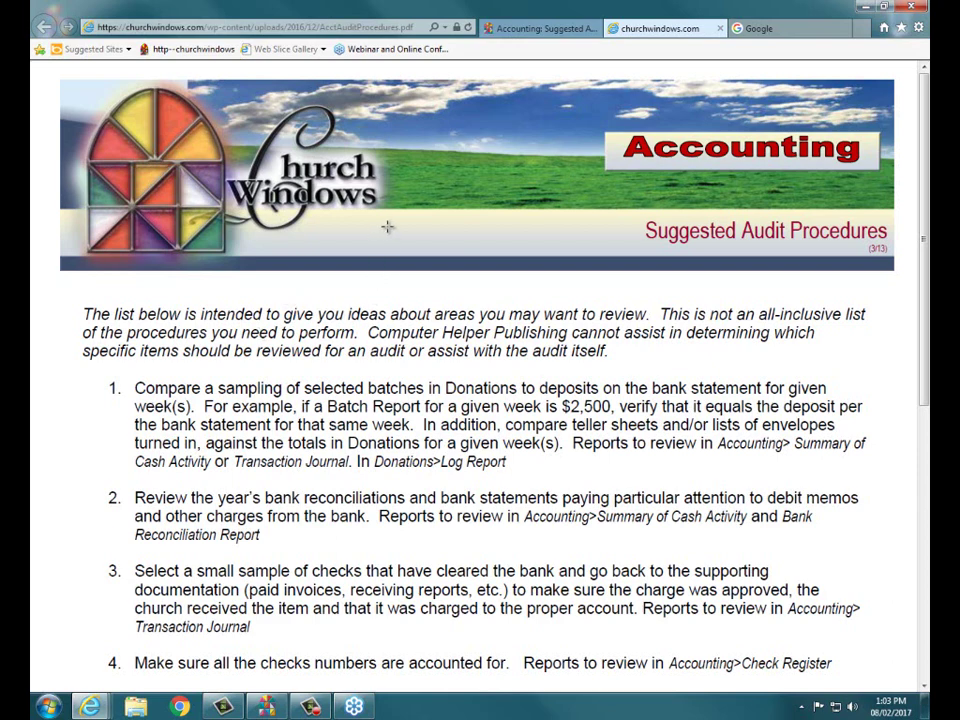
# Close the Google, audit procedures PDF and article pages to leave the browser.
pyautogui.click(840, 29)
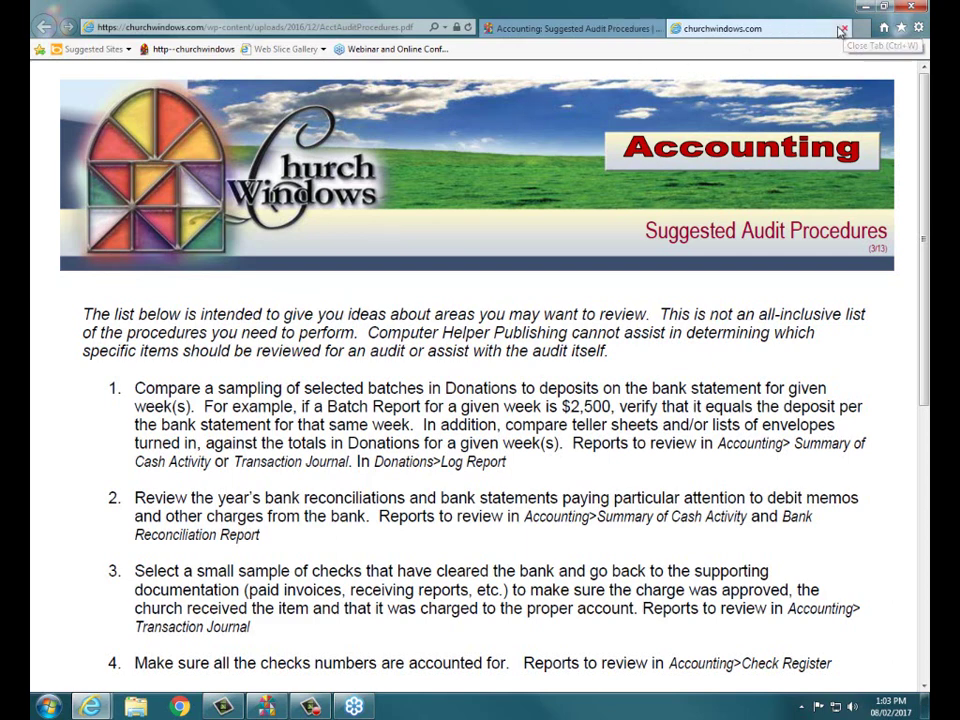
pyautogui.click(842, 29)
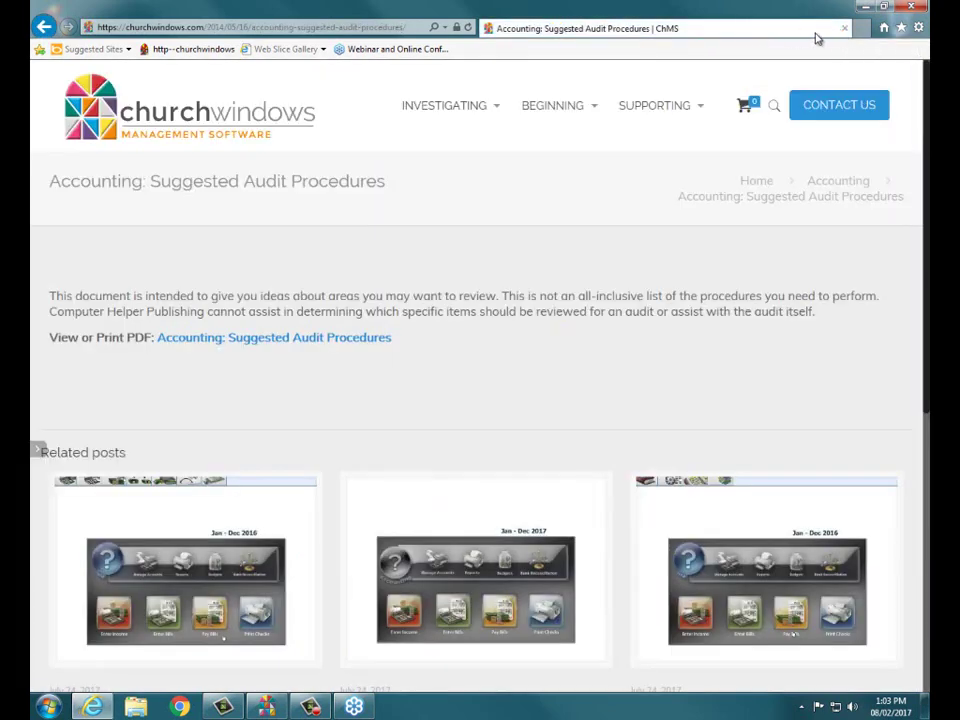
pyautogui.click(842, 28)
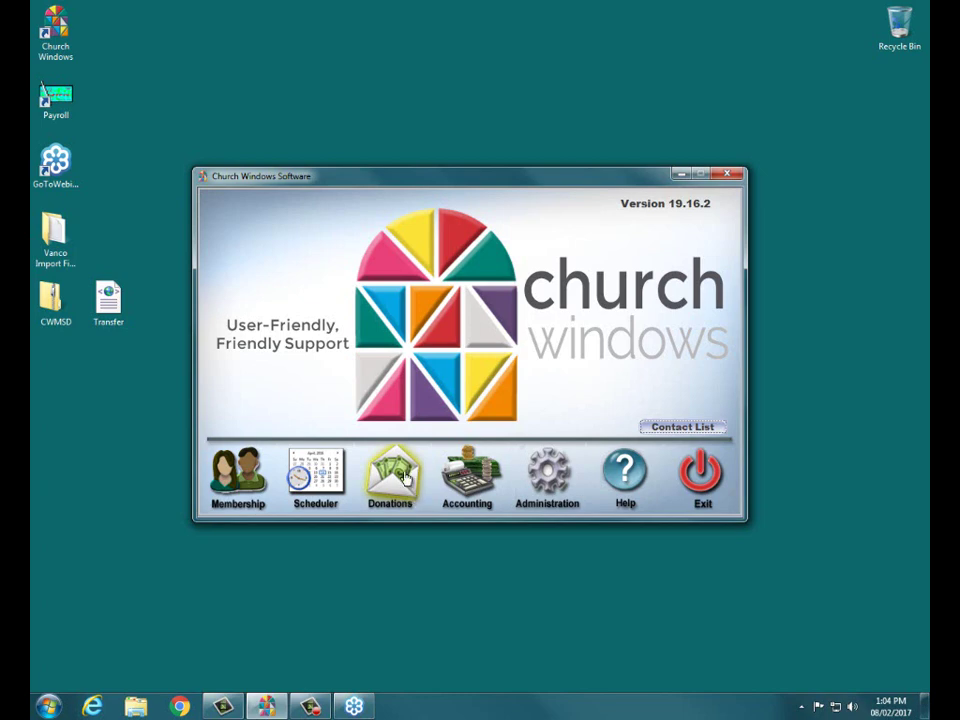
# Open the Donations module and bring up the Statistical Report among its comparison and analysis reports.
pyautogui.click(389, 490)
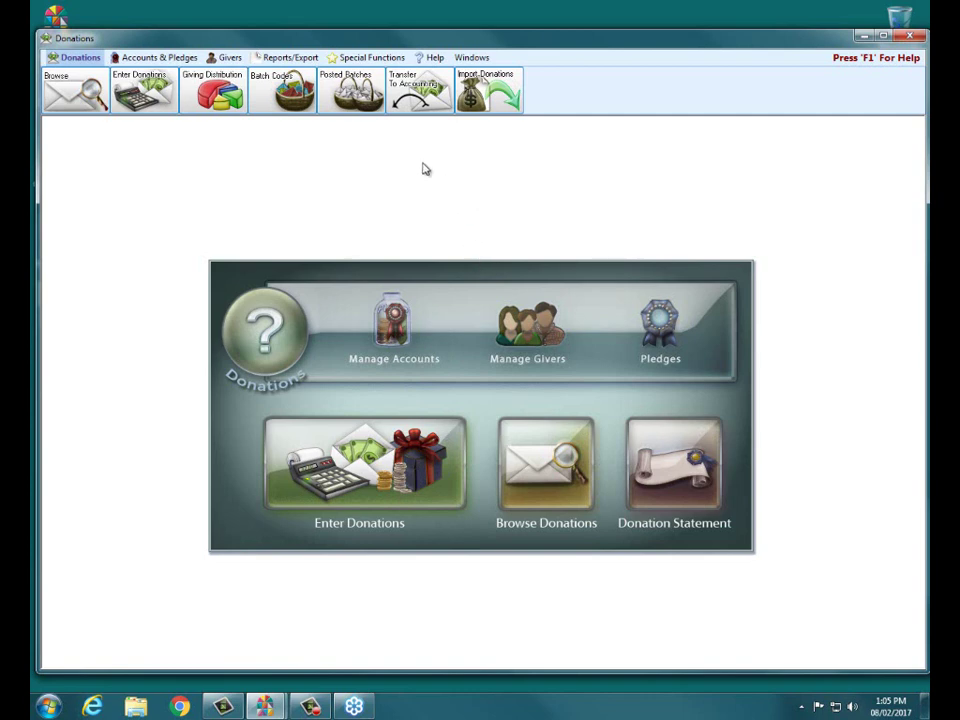
pyautogui.click(286, 60)
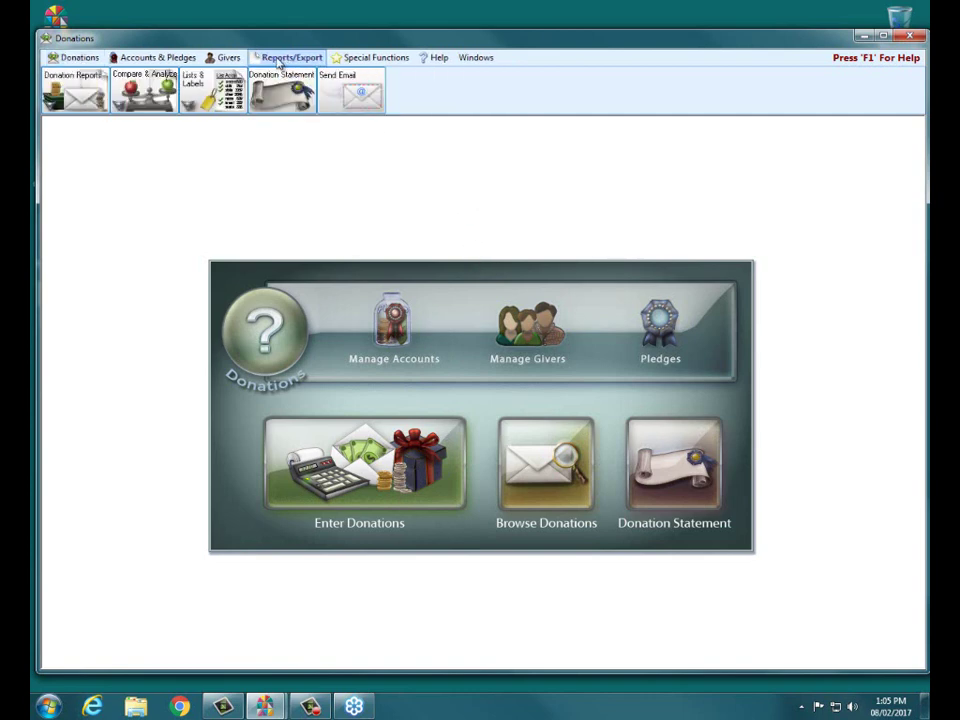
pyautogui.click(153, 87)
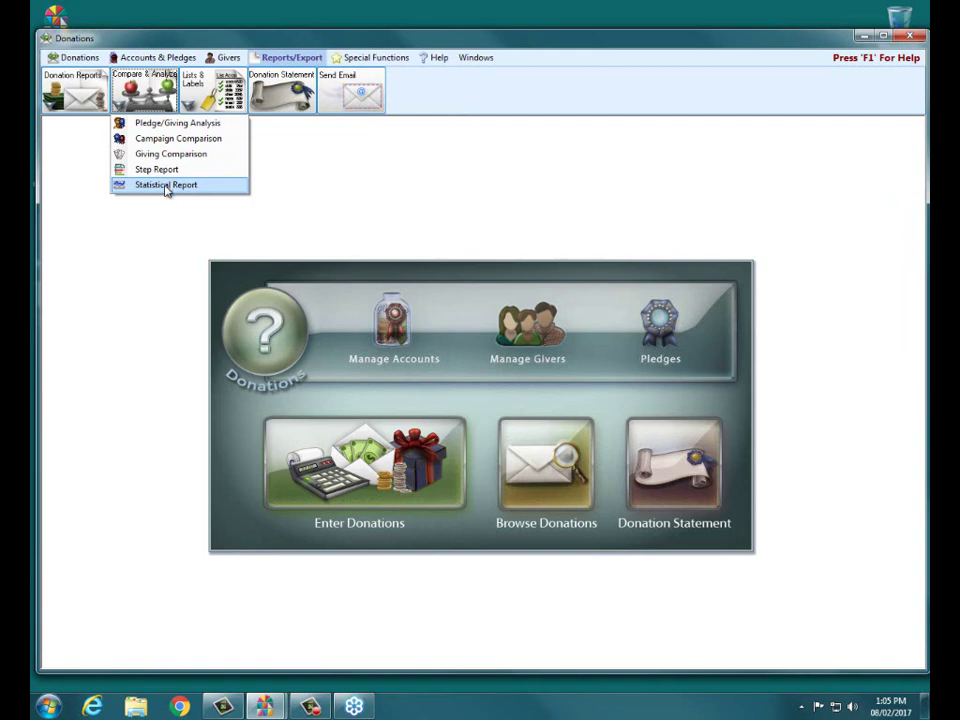
pyautogui.click(75, 100)
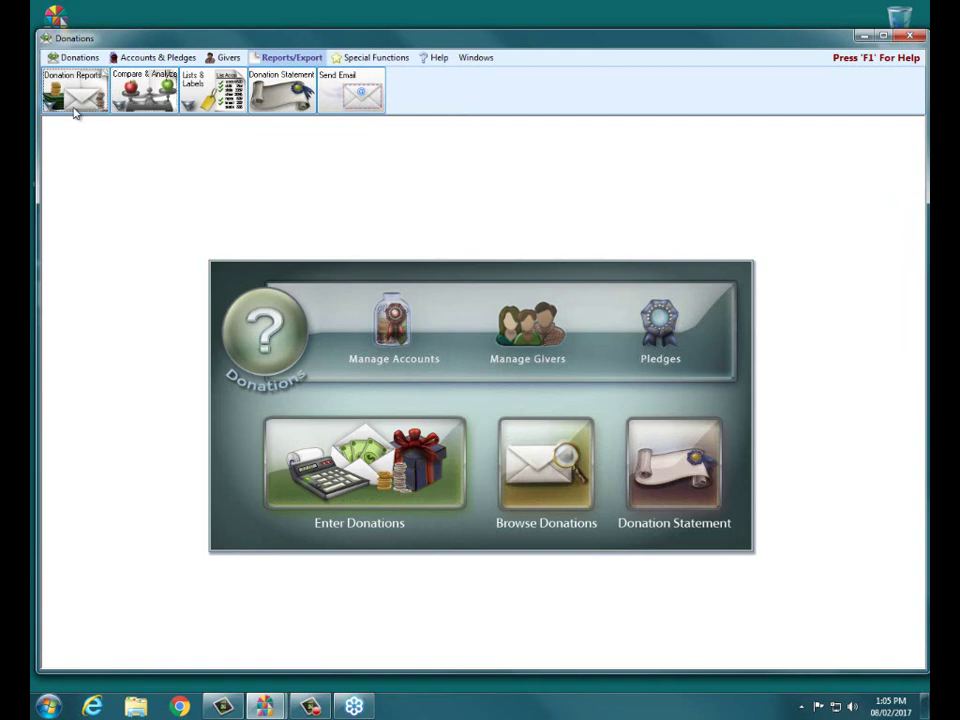
pyautogui.click(75, 100)
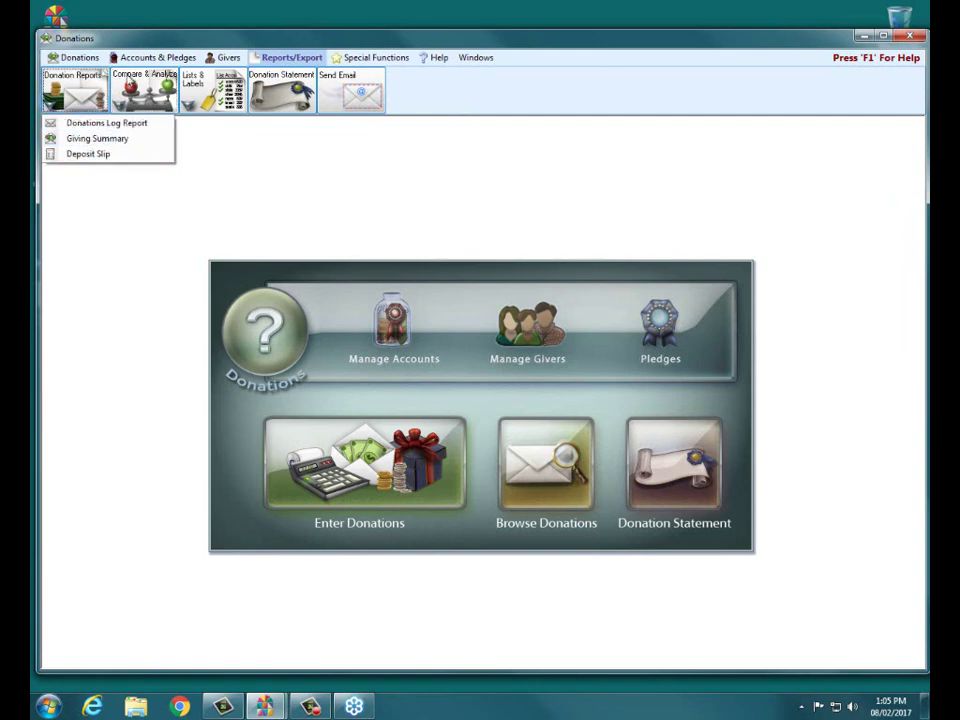
pyautogui.click(127, 88)
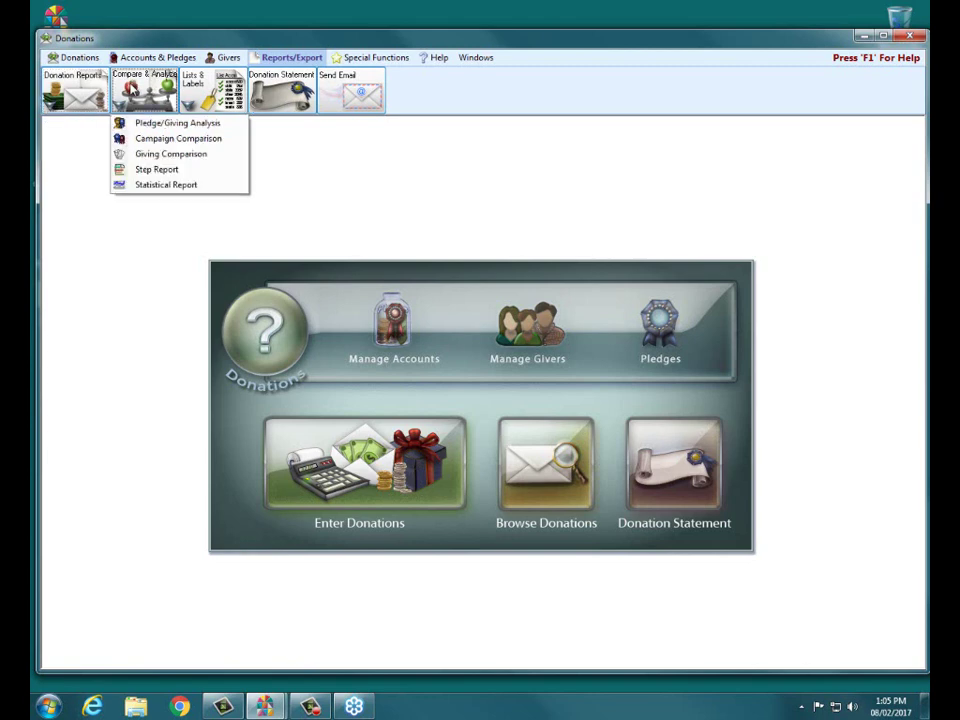
pyautogui.click(146, 186)
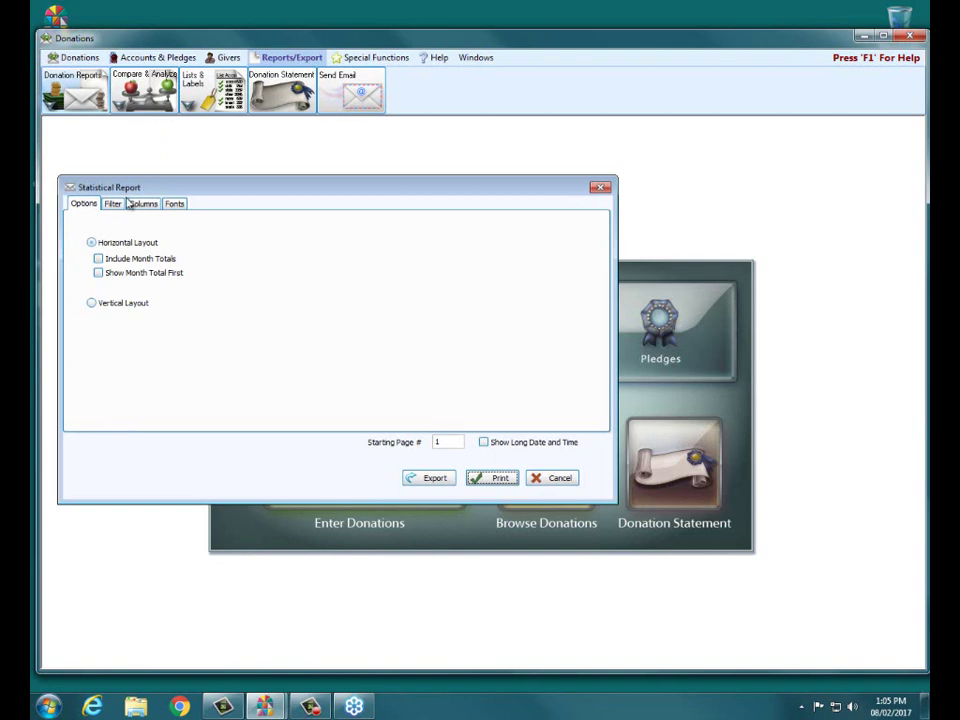
# Set the report filter's Date Occurred end date to 01/31/2017 and generate the Statistical Report preview.
pyautogui.click(118, 204)
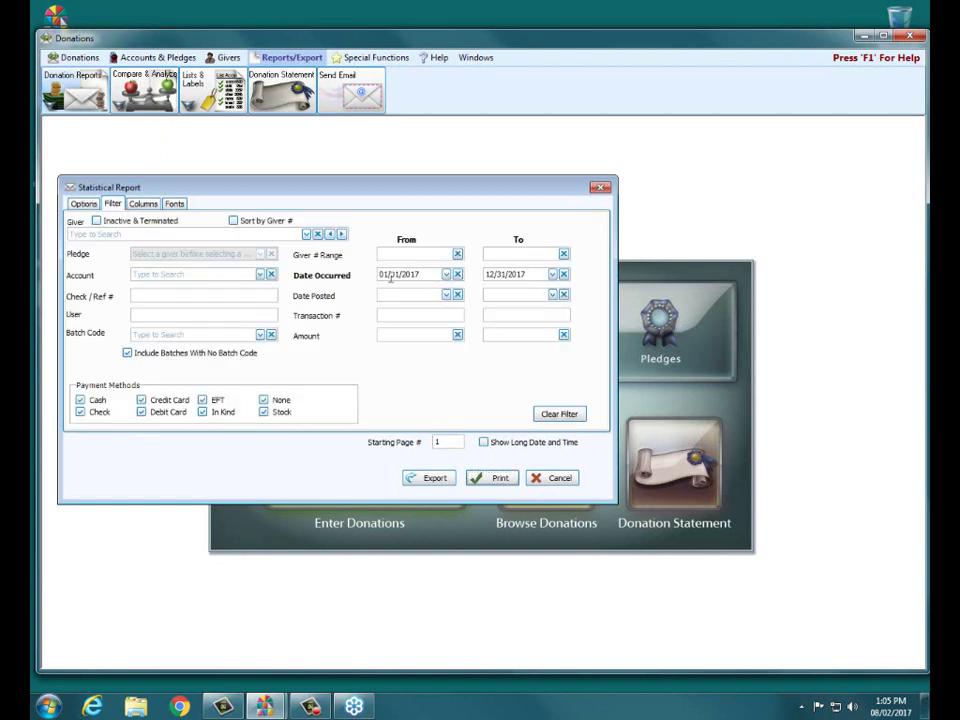
pyautogui.click(489, 274)
pyautogui.write('01')
pyautogui.click(489, 482)
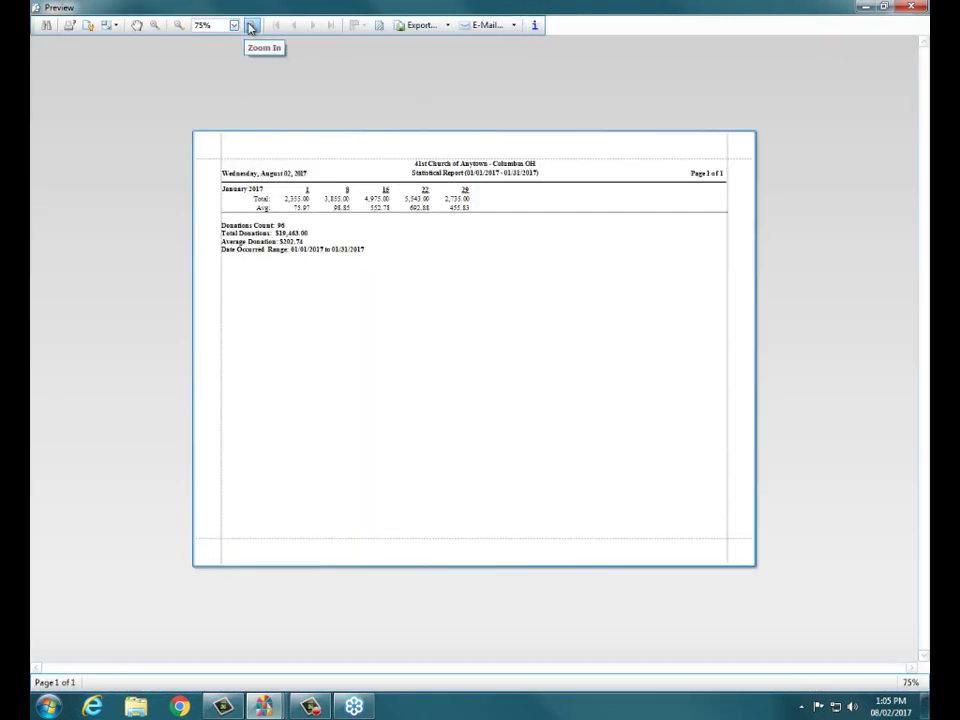
# Examine the January 2017 donation dates and their totals in the Statistical Report preview at 110% zoom.
pyautogui.click(251, 25)
pyautogui.click(251, 25)
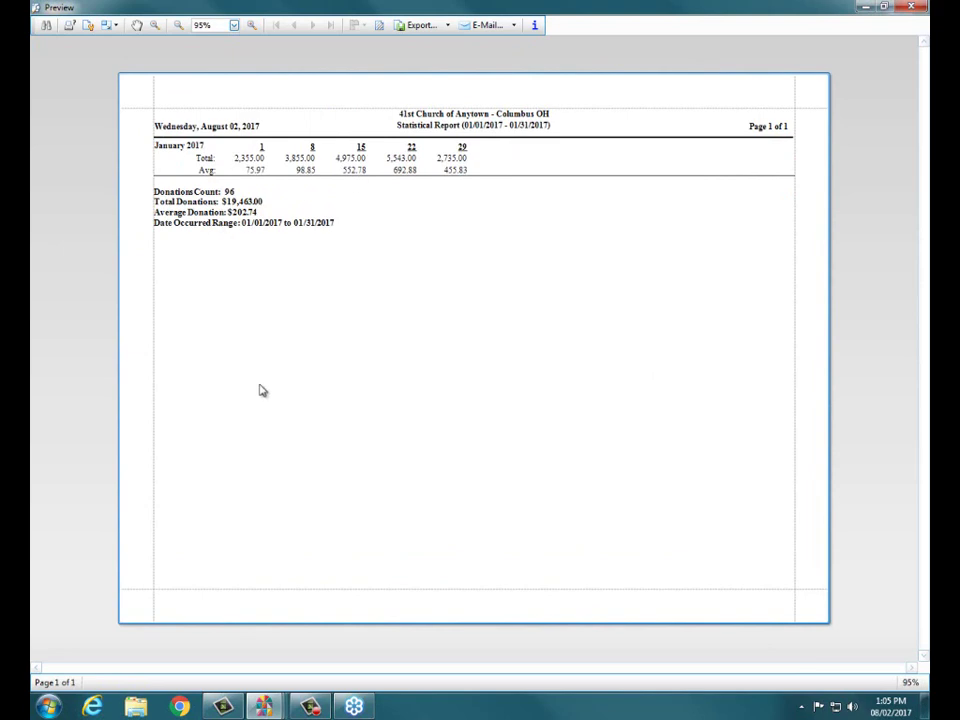
pyautogui.click(251, 25)
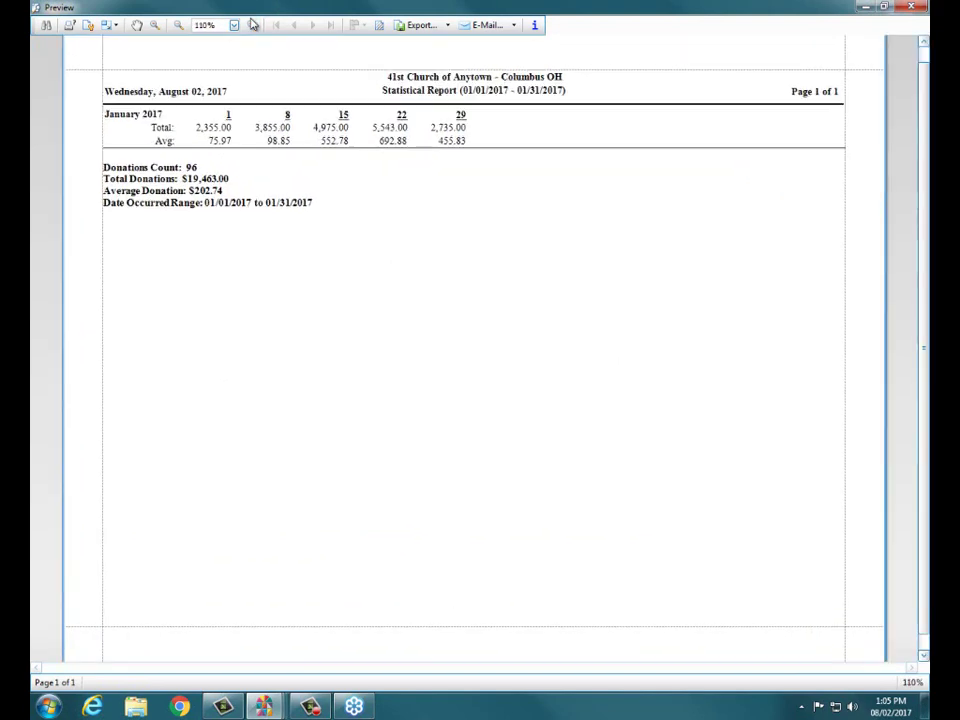
pyautogui.moveTo(921, 150); pyautogui.dragTo(921, 135)
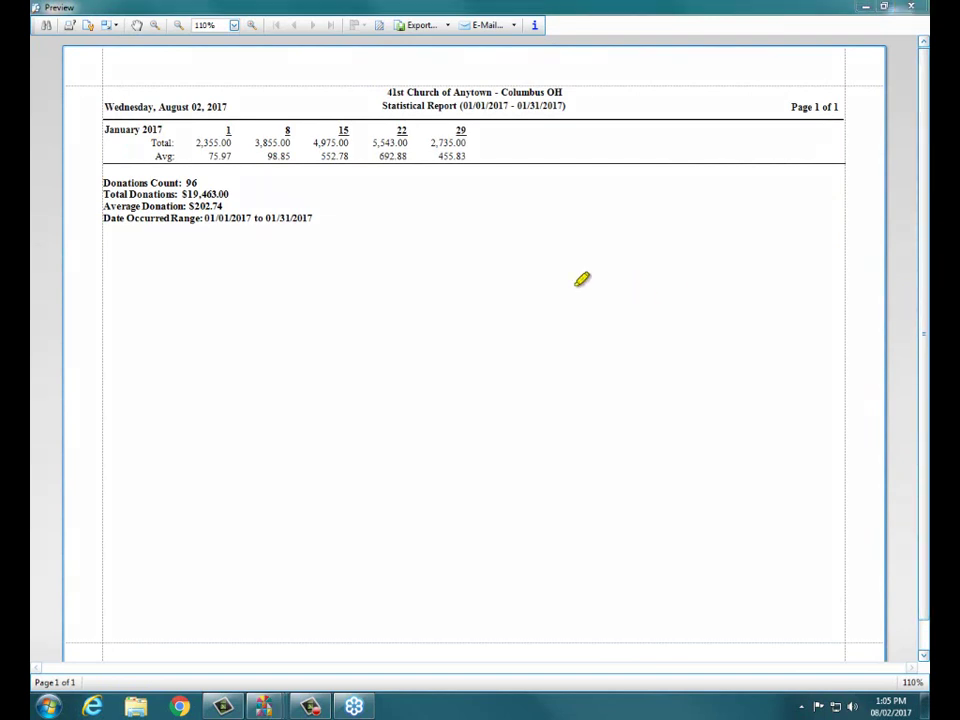
pyautogui.moveTo(100, 129); pyautogui.dragTo(470, 128)
pyautogui.moveTo(180, 142); pyautogui.dragTo(464, 141)
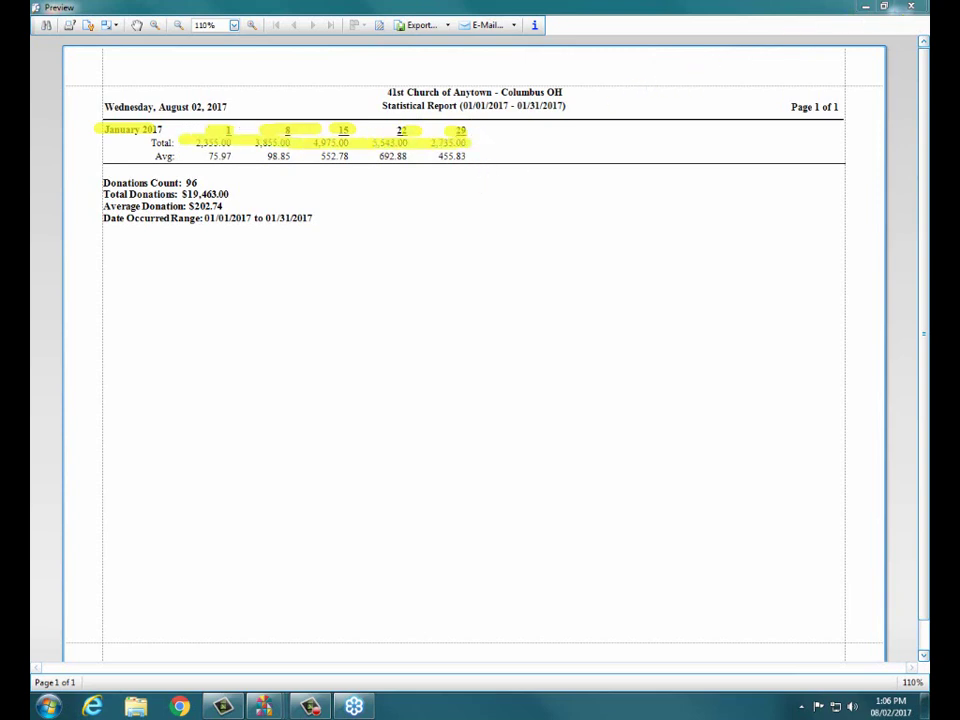
pyautogui.press('Escape')
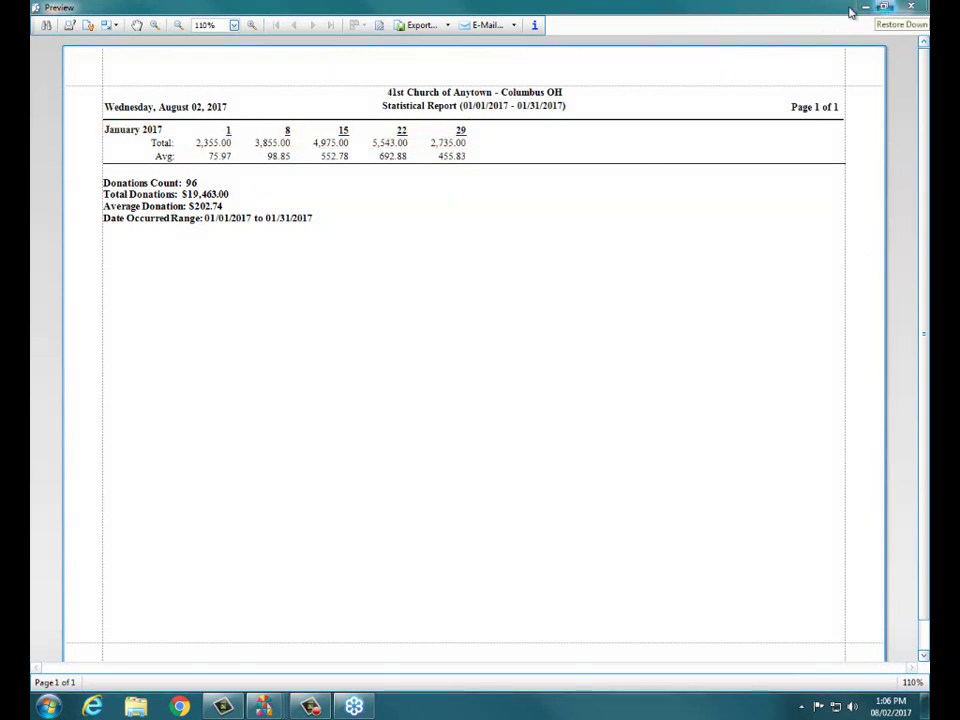
# Restore down the report preview, minimize the Donations window and open the Accounting module.
pyautogui.click(889, 9)
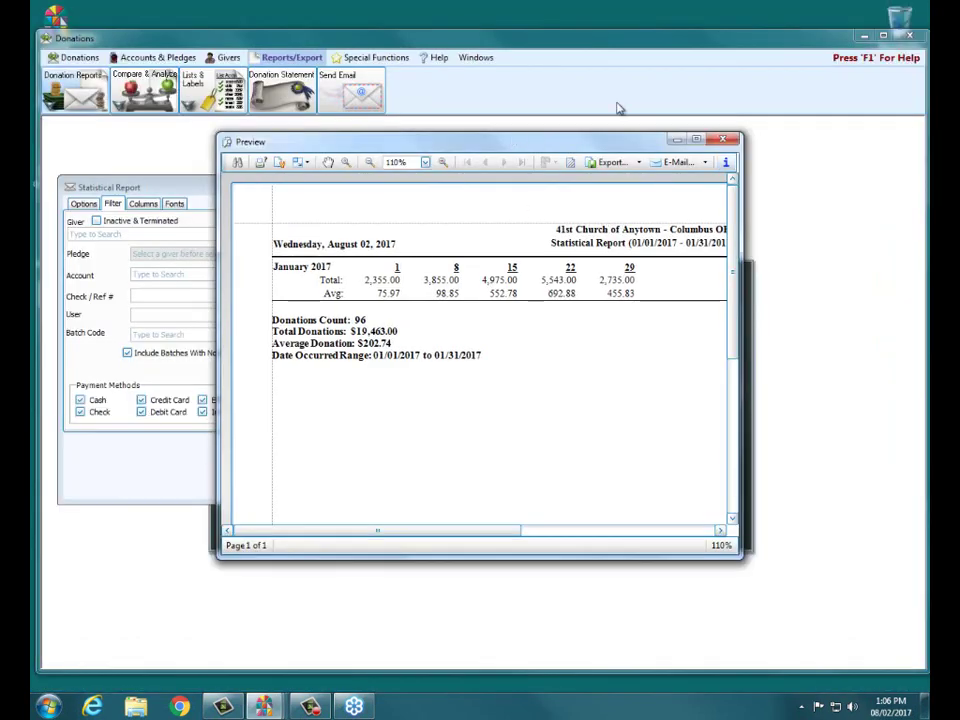
pyautogui.click(866, 40)
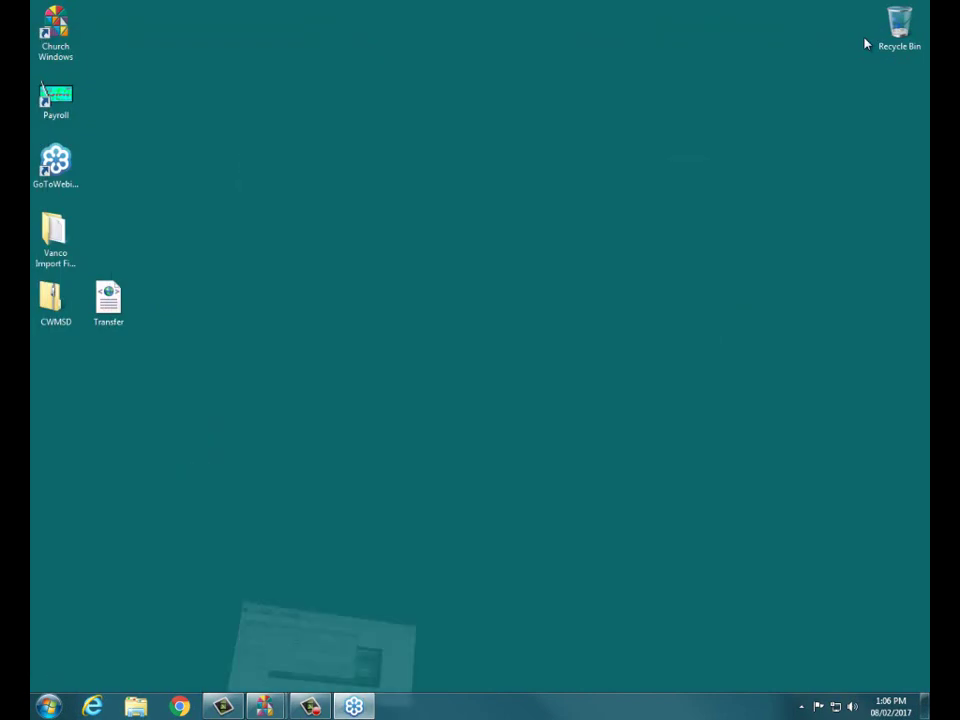
pyautogui.moveTo(264, 706)
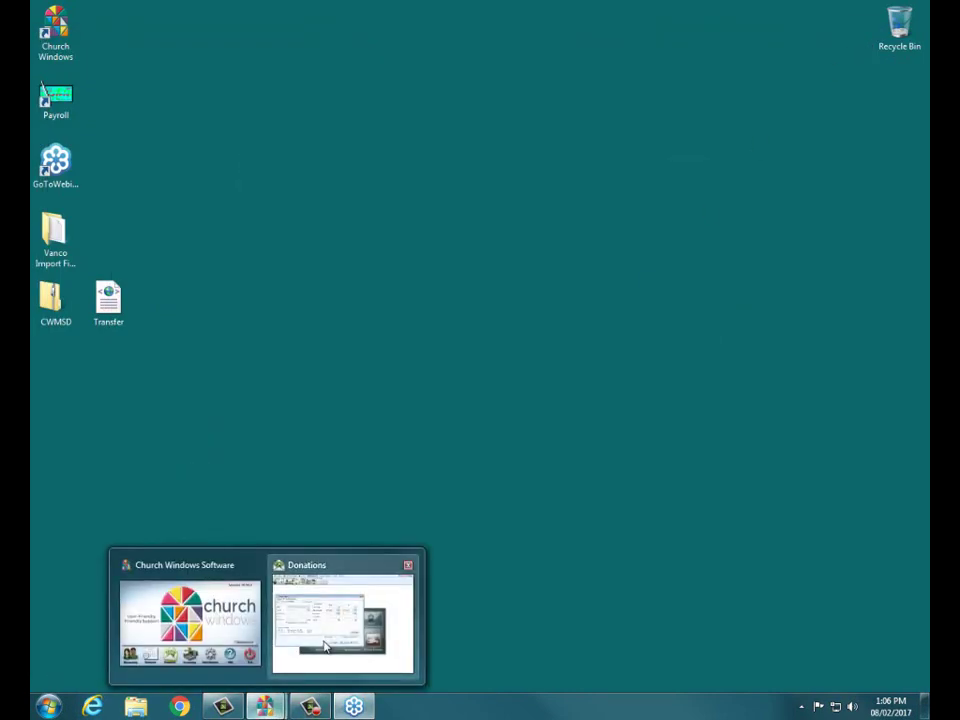
pyautogui.click(145, 633)
pyautogui.click(463, 487)
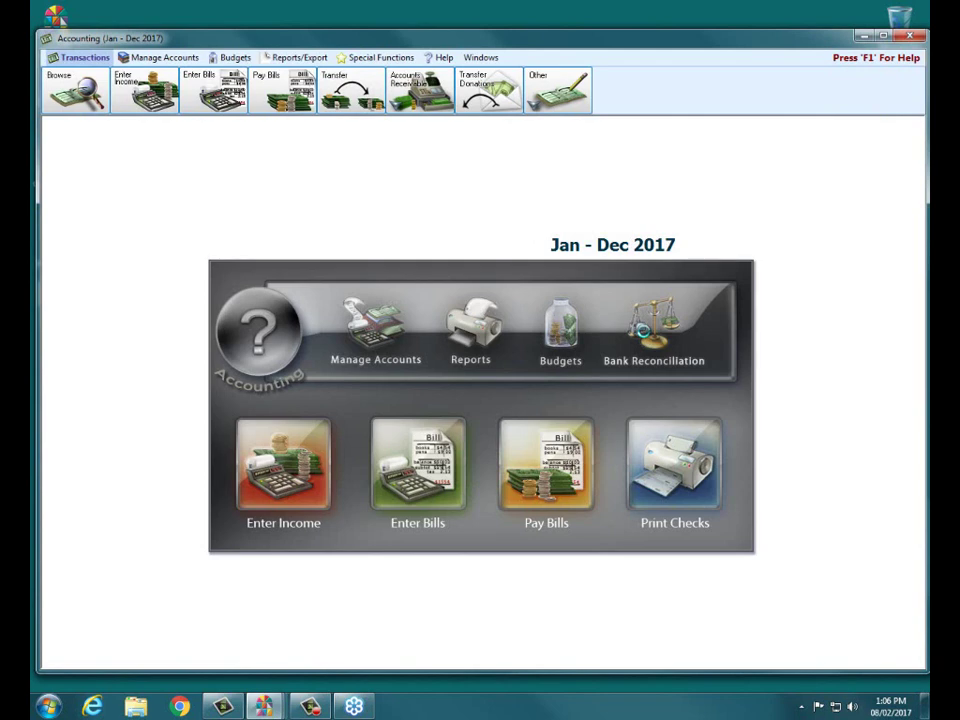
# Open Bank Reconciliation and select Huntington Bank Checking as the asset account.
pyautogui.click(646, 338)
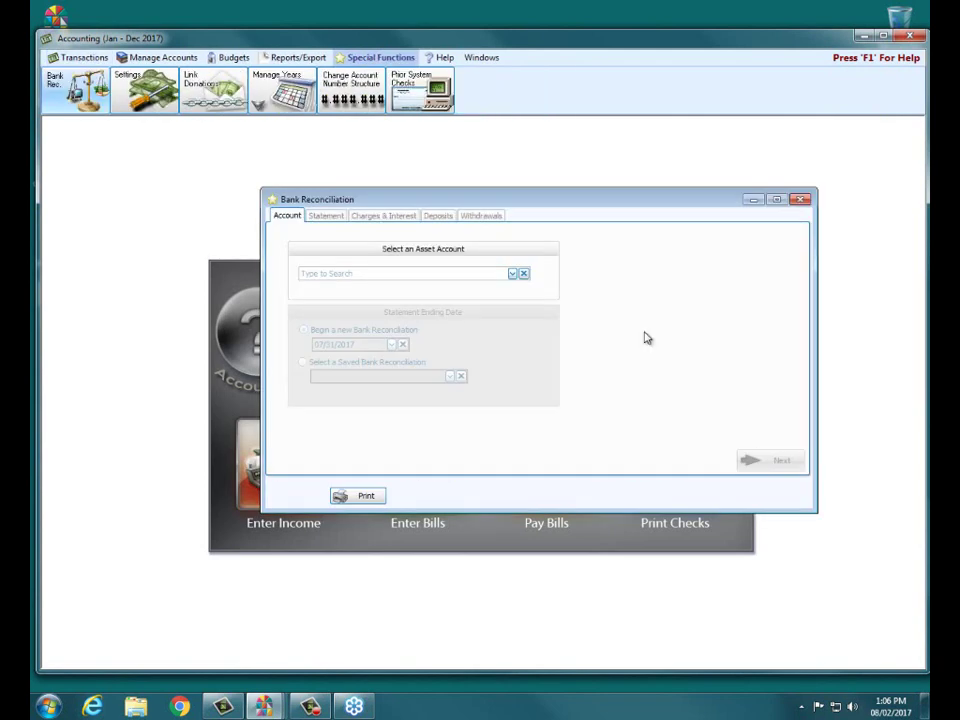
pyautogui.click(514, 274)
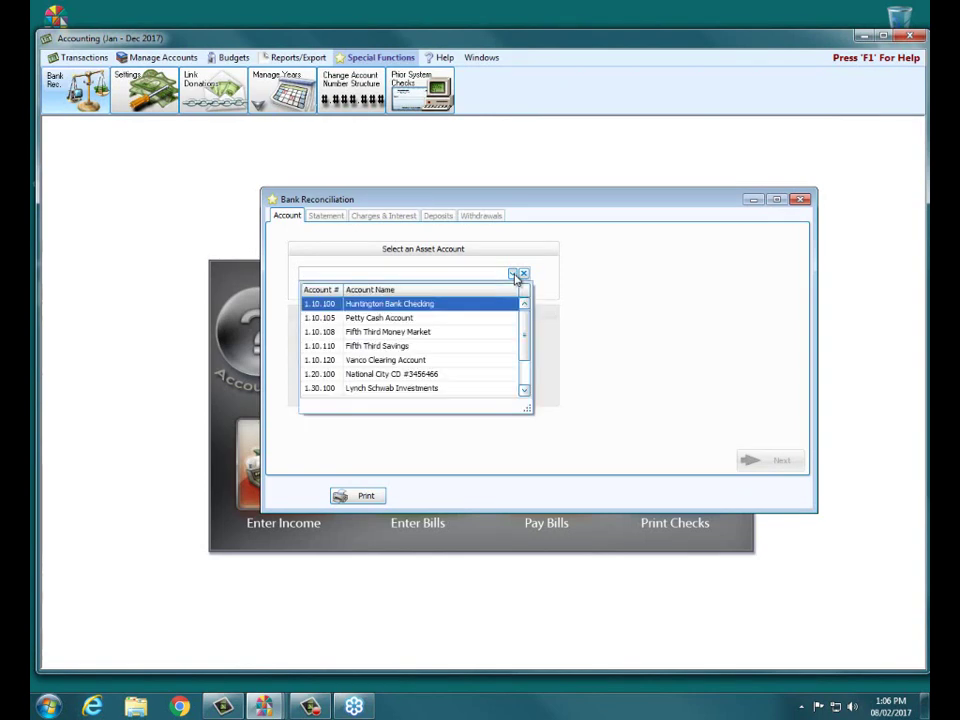
pyautogui.click(388, 306)
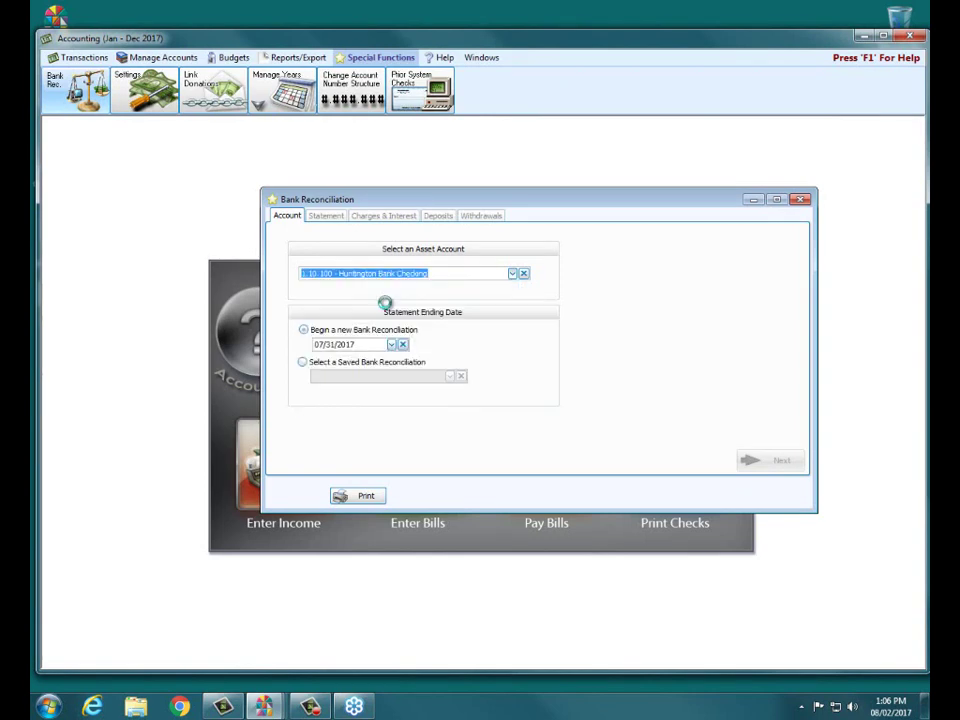
# Open the saved 01/31/2017 reconciliation for Huntington Bank Checking and show its deposits.
pyautogui.click(303, 362)
pyautogui.click(450, 376)
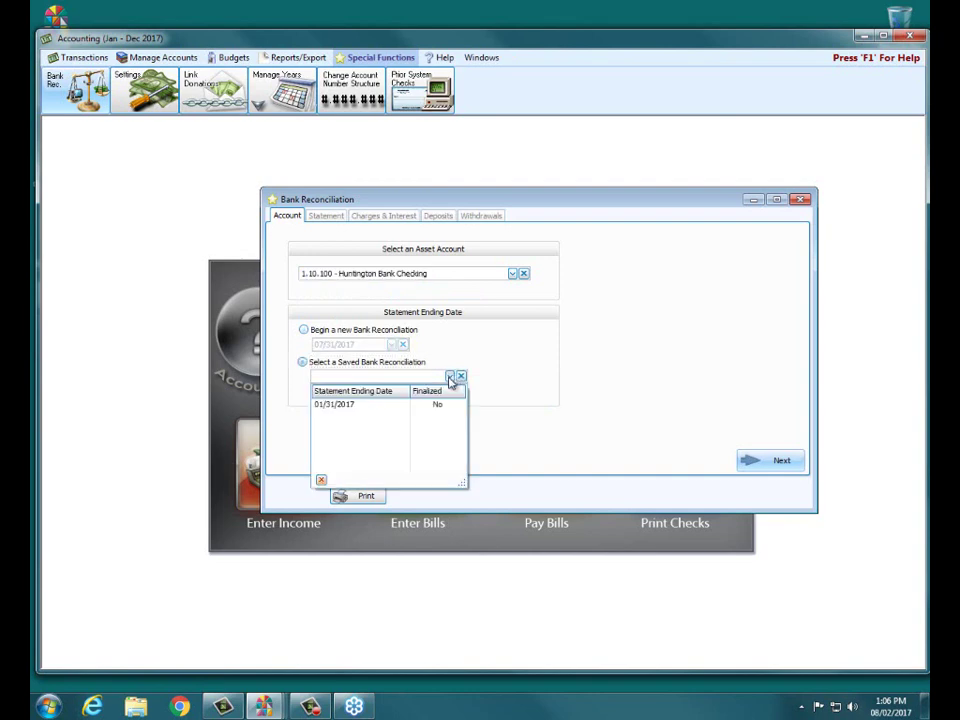
pyautogui.click(346, 405)
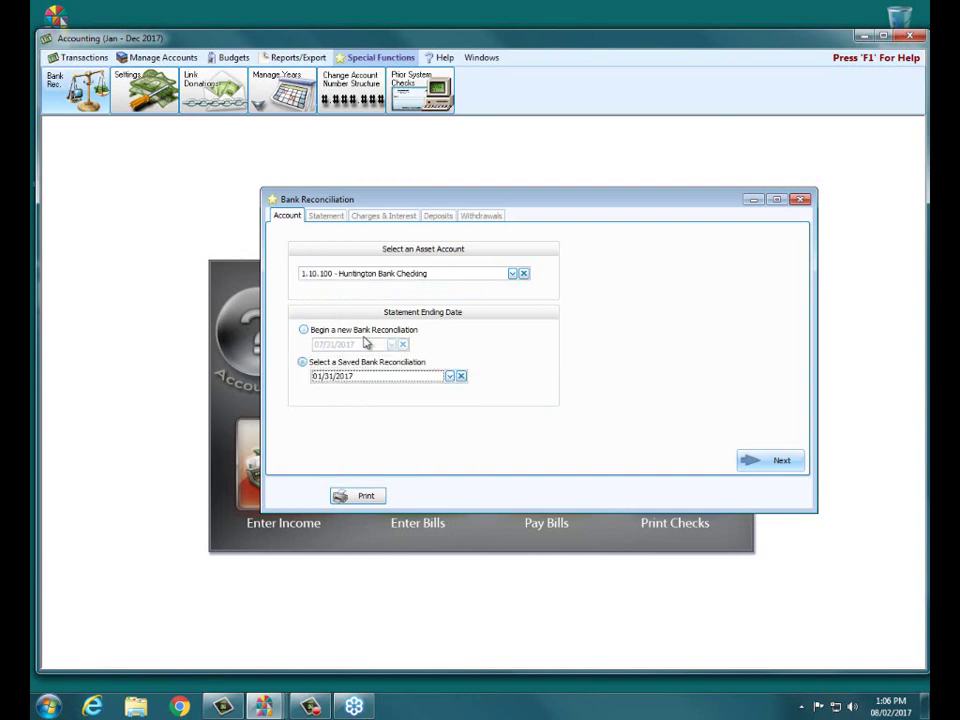
pyautogui.click(769, 463)
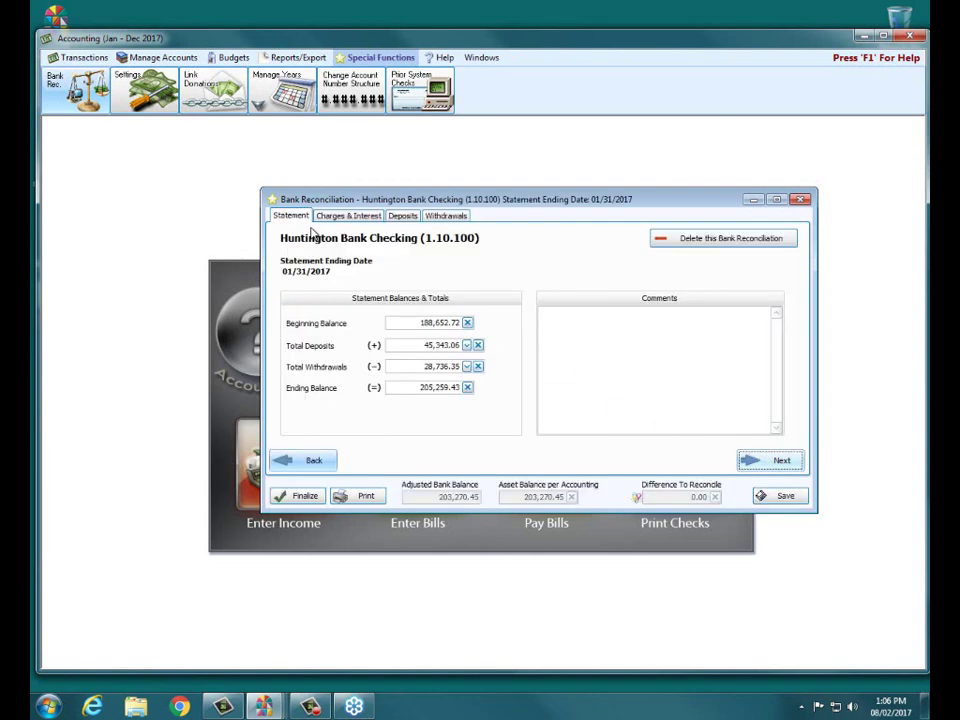
pyautogui.click(404, 216)
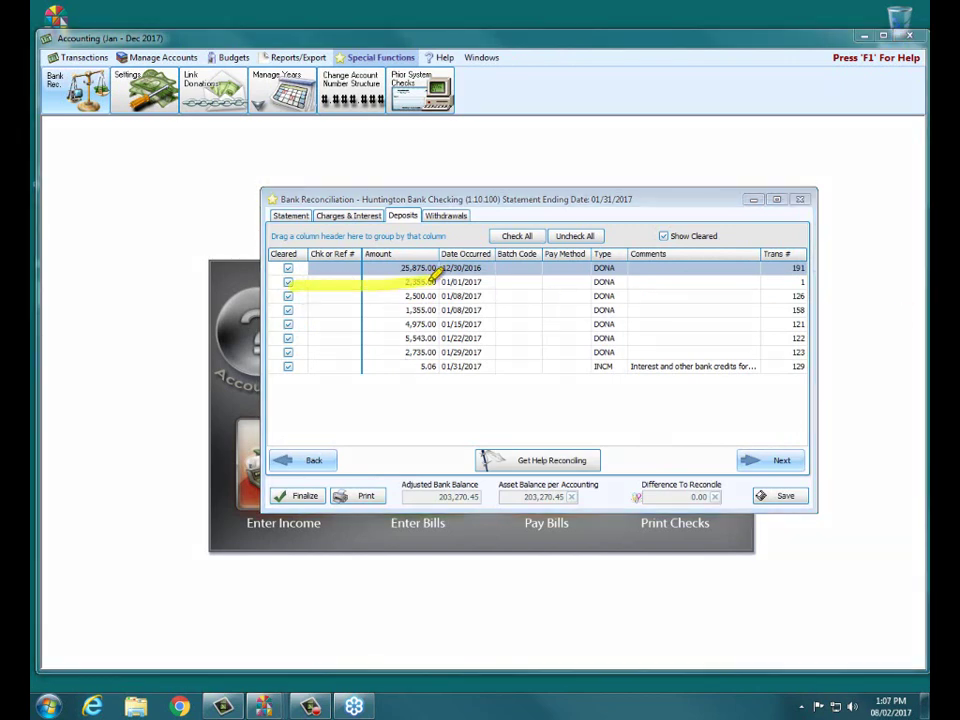
# Group the reconciliation's deposits by Date Occurred.
pyautogui.moveTo(352, 296)
pyautogui.mouseDown()
pyautogui.moveTo(442, 295)
pyautogui.moveTo(452, 311)
pyautogui.mouseUp()
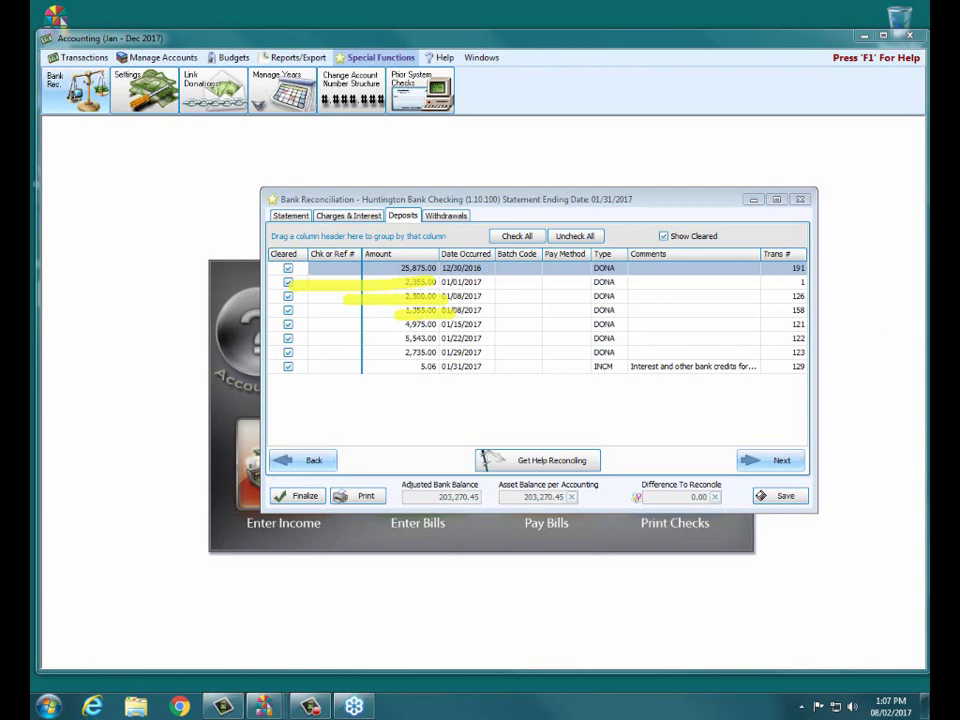
pyautogui.press('Escape')
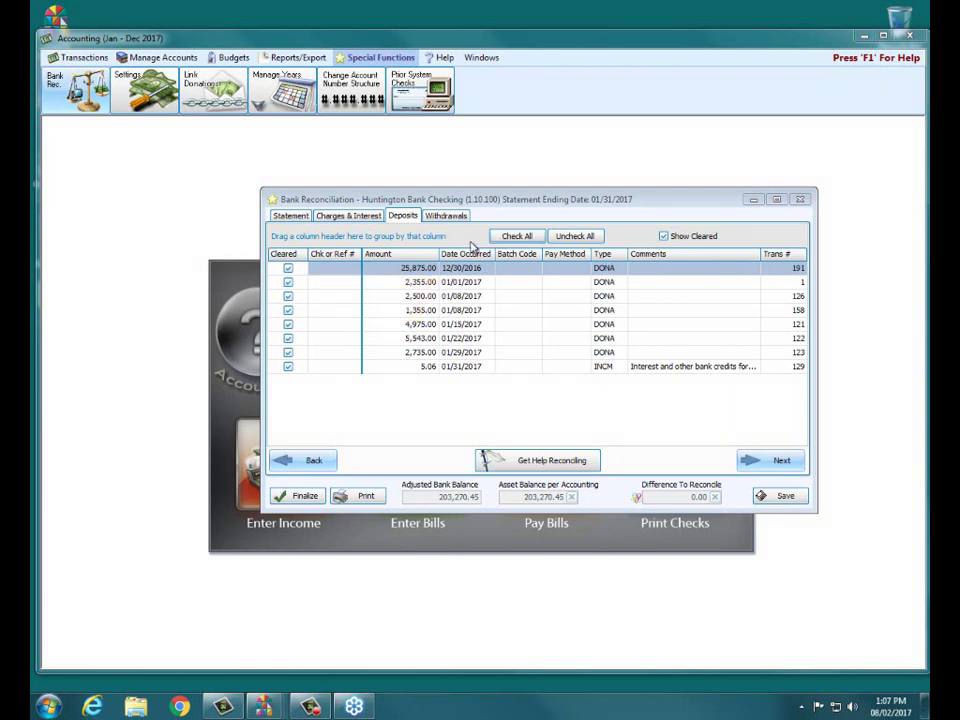
pyautogui.moveTo(465, 254); pyautogui.dragTo(433, 241)
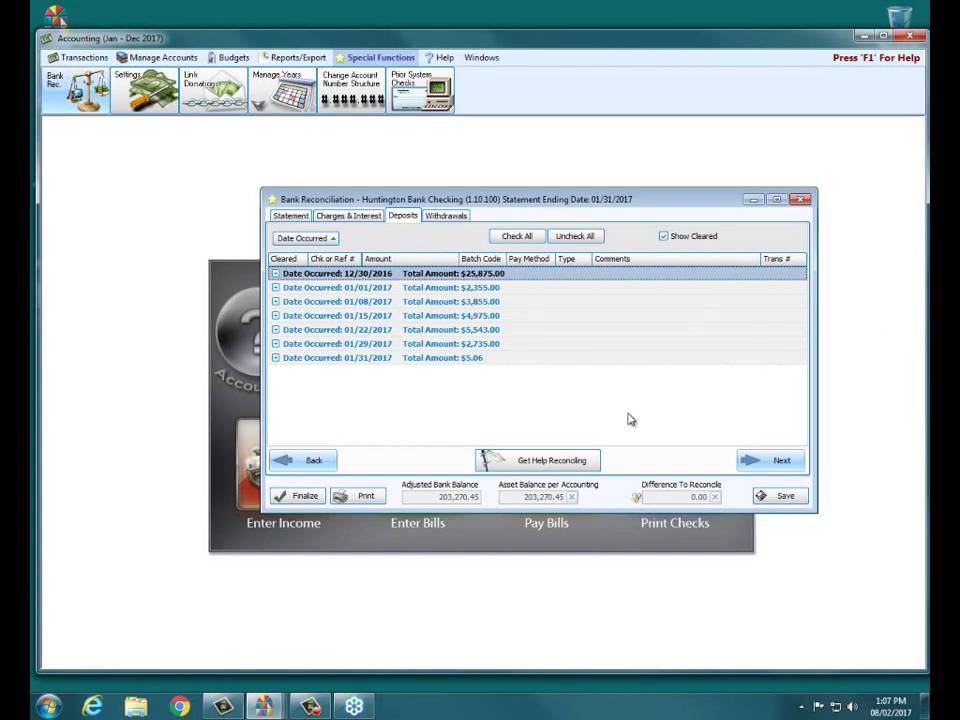
# Compare the Statistical Report's January donation totals with the bank deposits grouped by date, and close the reconciliation.
pyautogui.moveTo(280, 706)
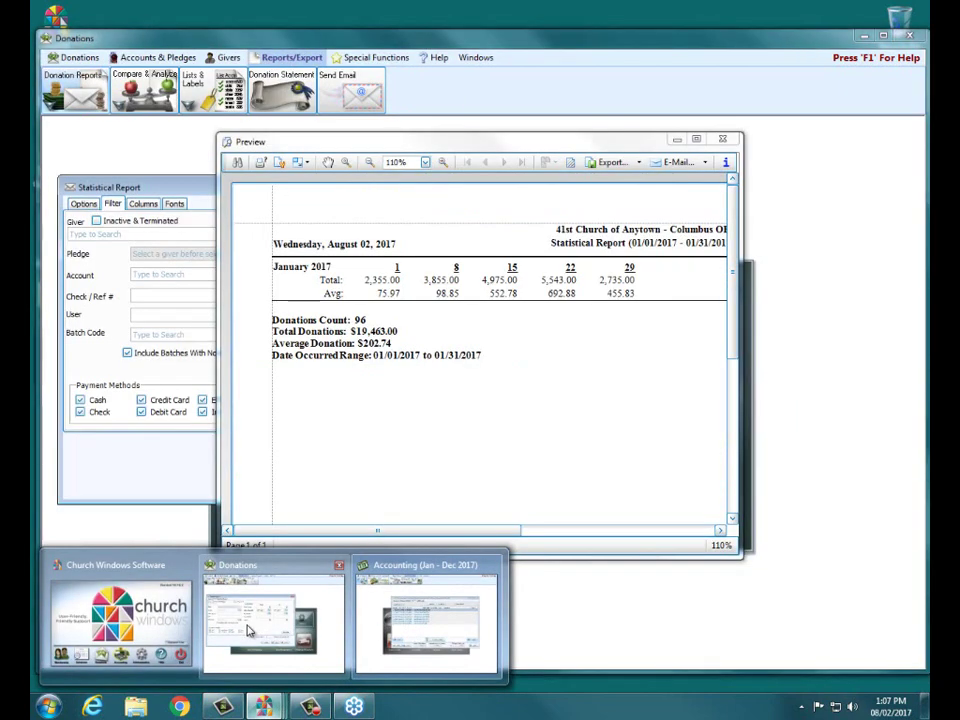
pyautogui.click(250, 630)
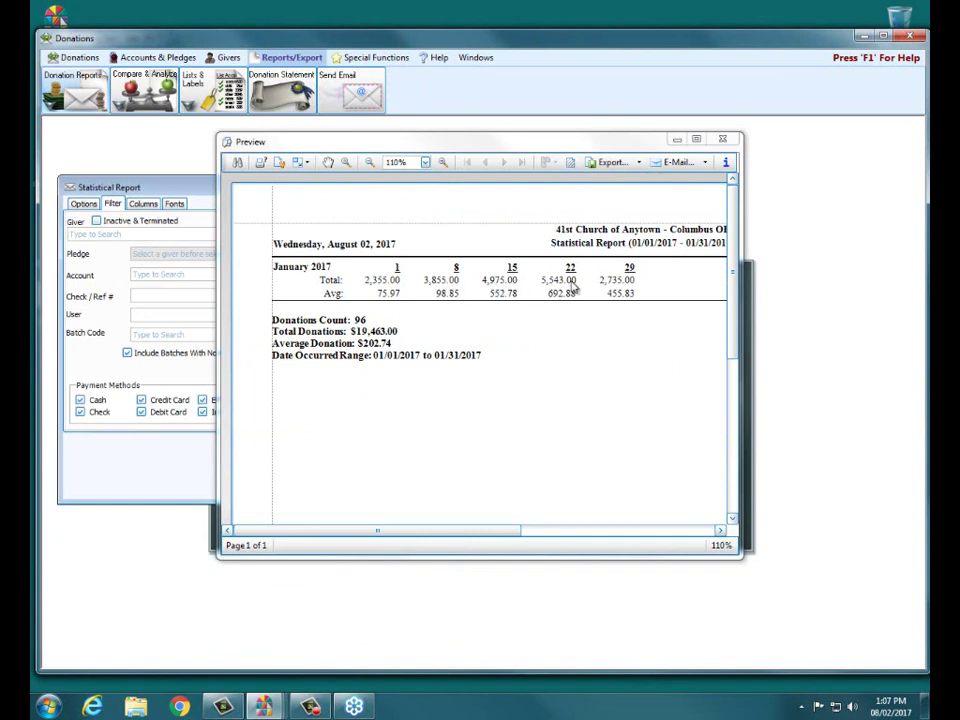
pyautogui.moveTo(263, 705)
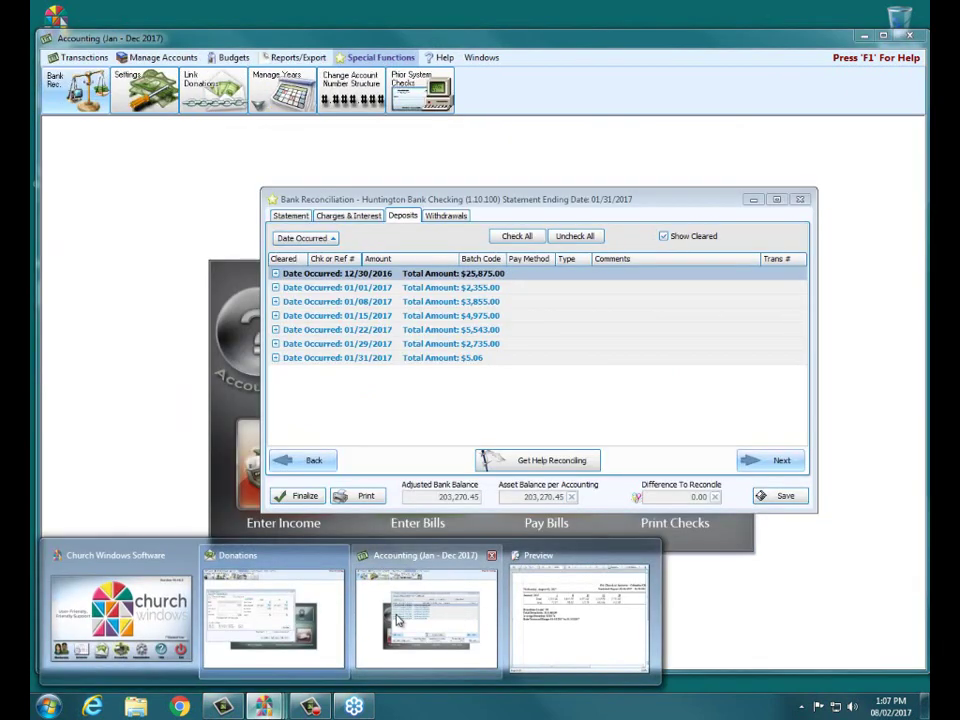
pyautogui.click(397, 620)
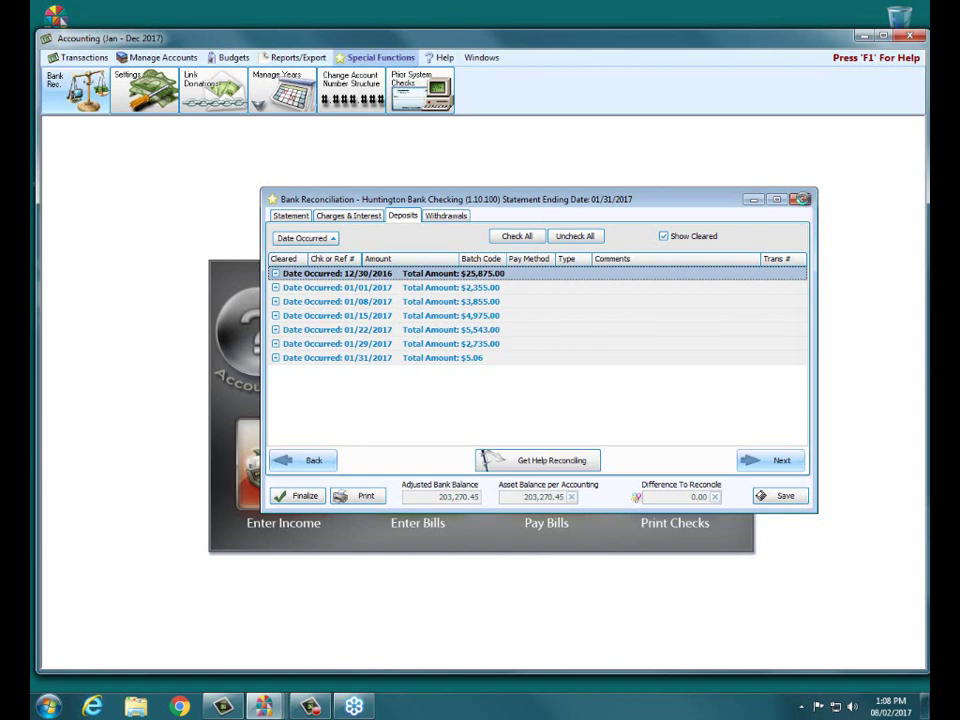
pyautogui.click(803, 202)
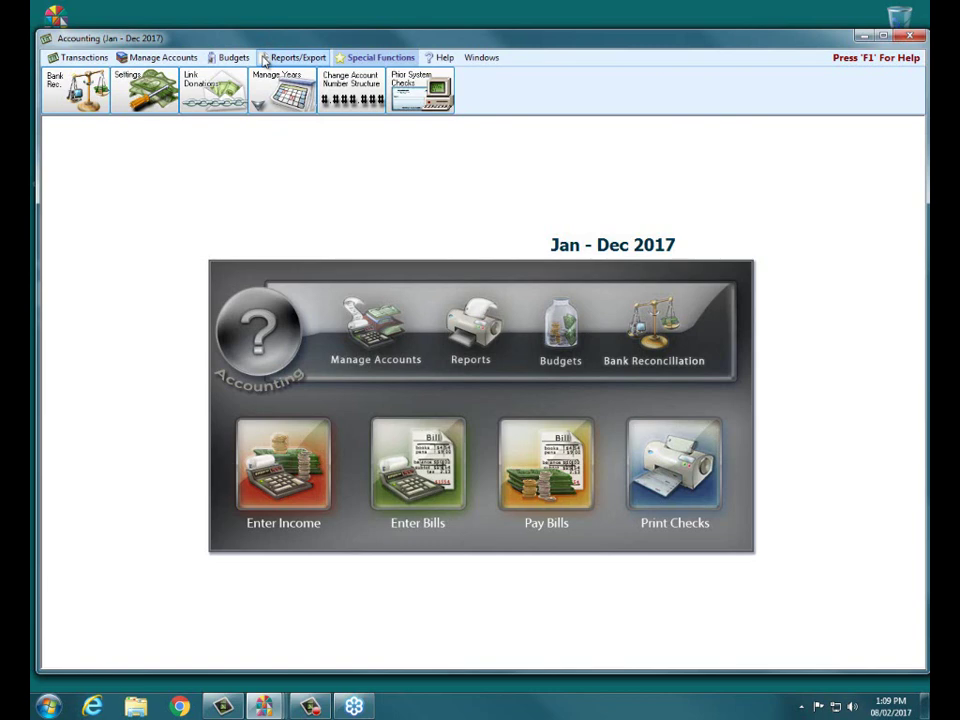
# Reopen Bank Reconciliation and select Huntington Bank Checking with the saved 01/31/2017 reconciliation.
pyautogui.click(297, 57)
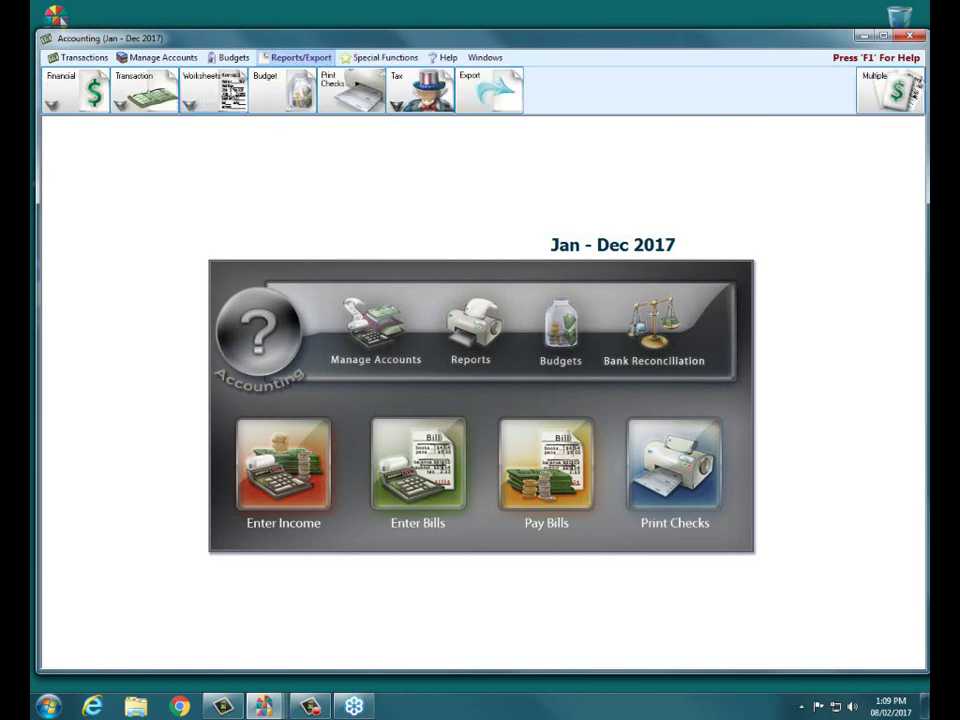
pyautogui.click(189, 104)
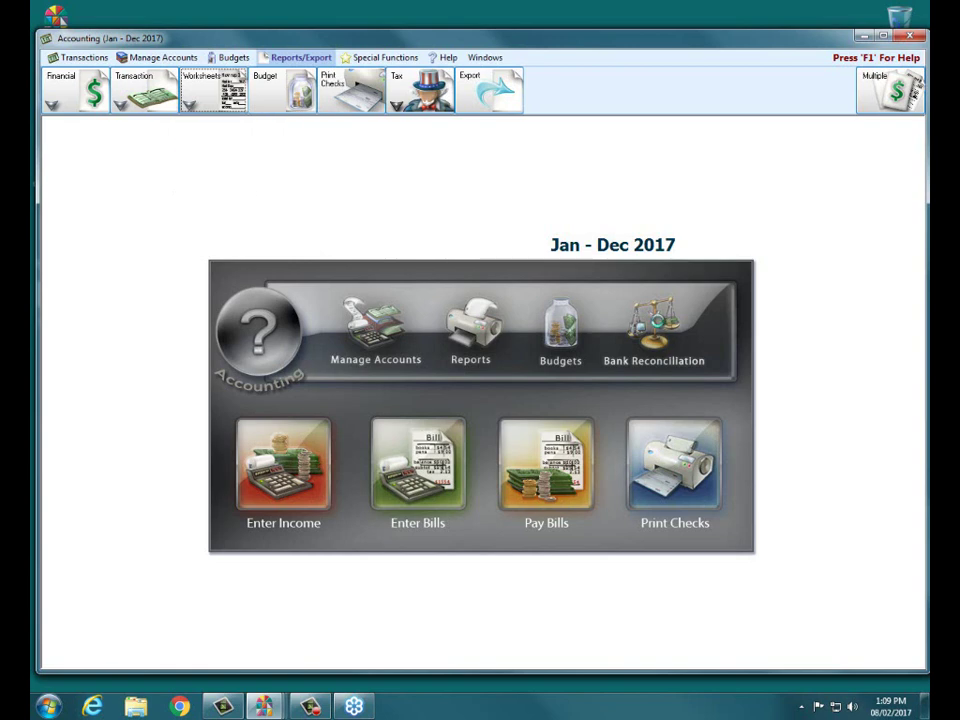
pyautogui.click(657, 326)
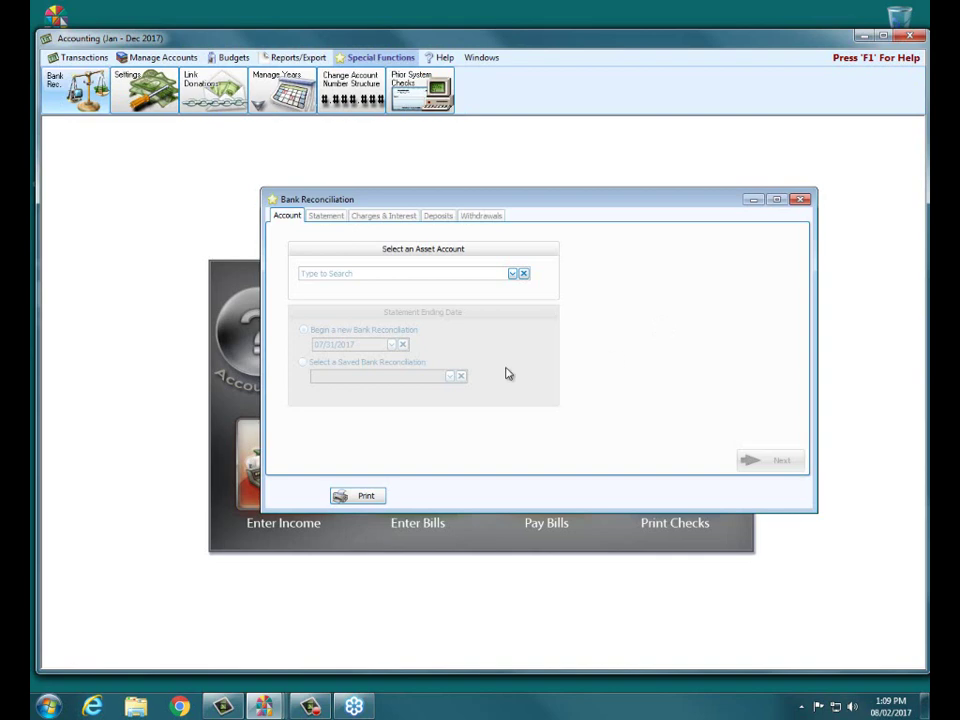
pyautogui.click(512, 273)
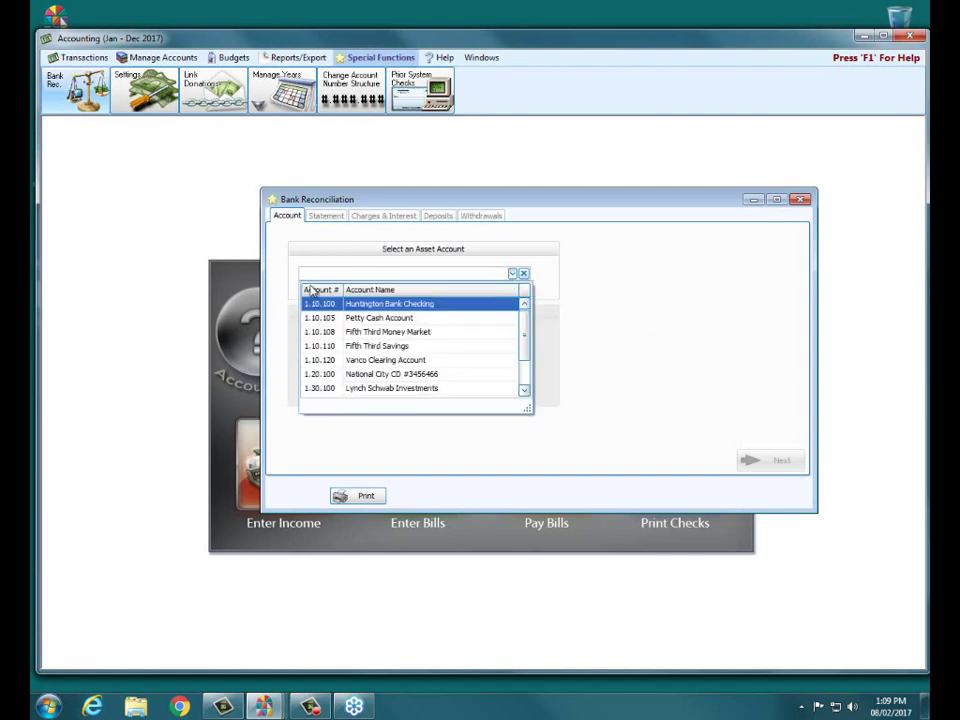
pyautogui.click(320, 304)
pyautogui.click(303, 362)
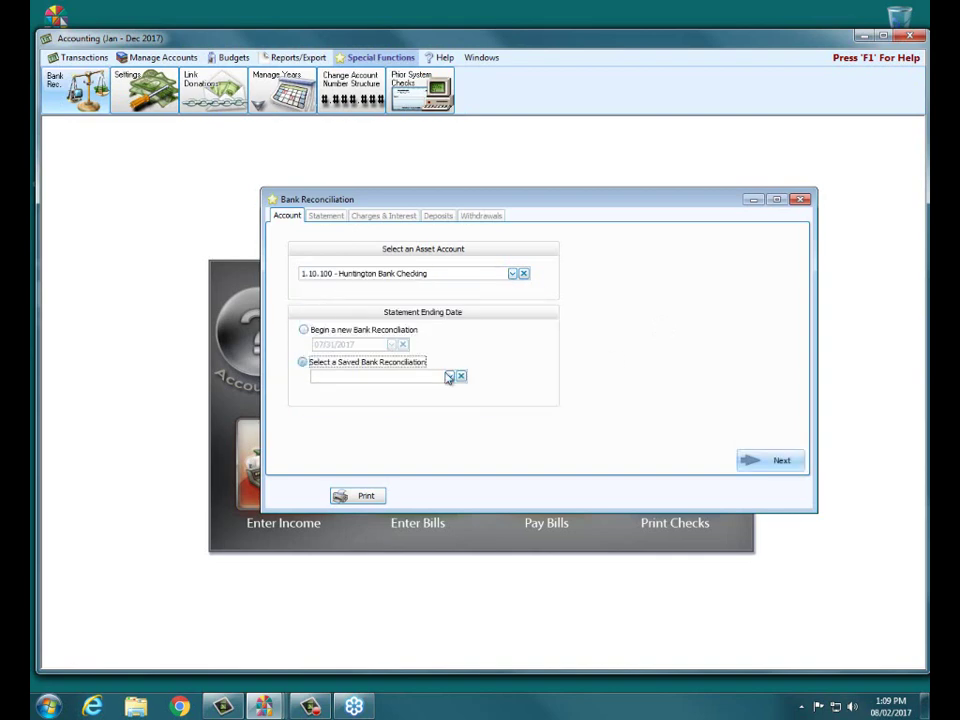
pyautogui.click(449, 376)
pyautogui.click(370, 404)
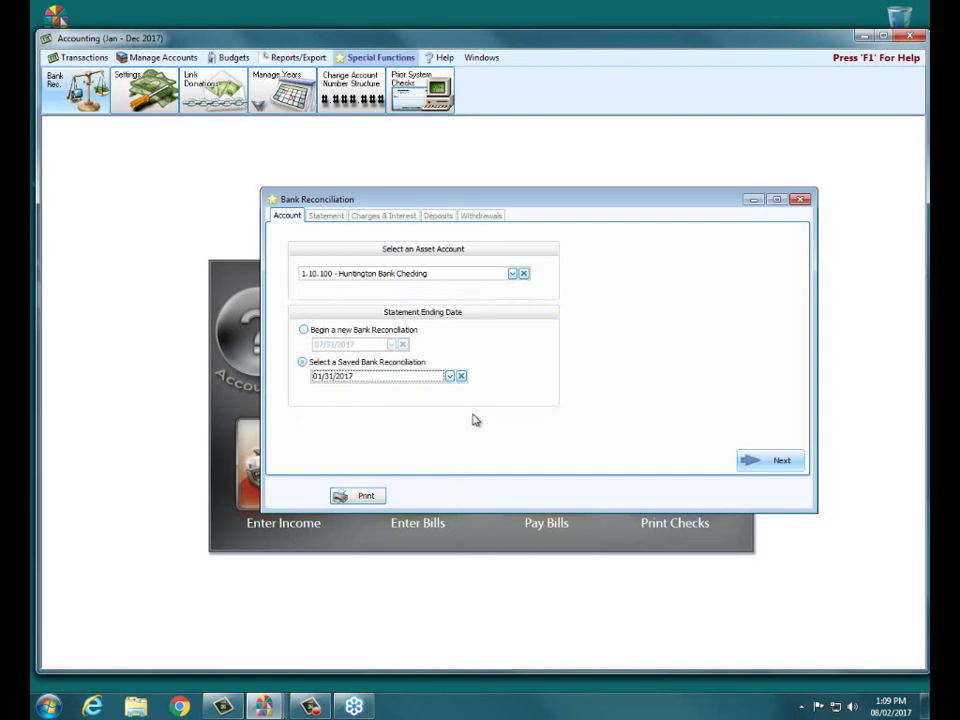
# Preview the Bank Reconciliation report for Huntington Bank Checking with statement ending date 01/31/2017, and close it and the reconciliation.
pyautogui.click(377, 502)
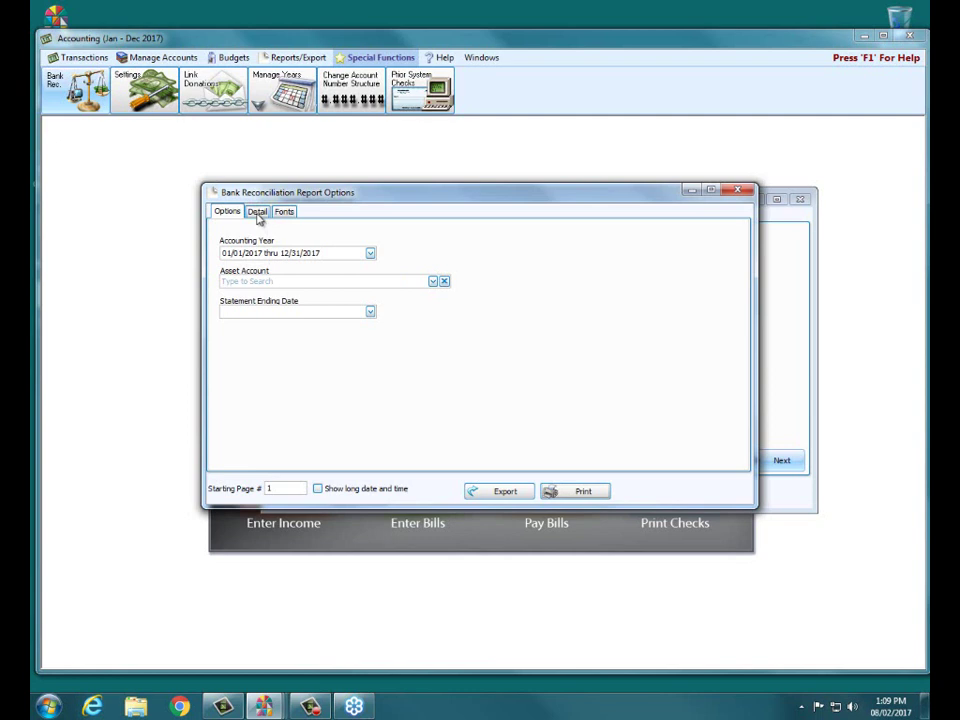
pyautogui.click(413, 282)
pyautogui.click(433, 281)
pyautogui.click(300, 326)
pyautogui.click(369, 312)
pyautogui.click(286, 345)
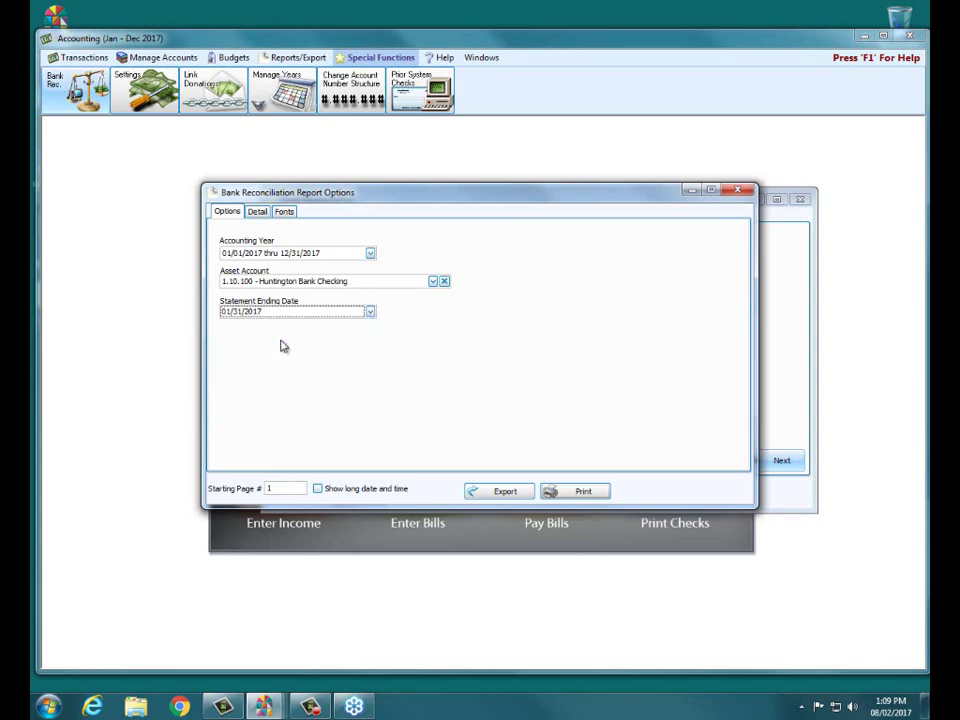
pyautogui.click(566, 493)
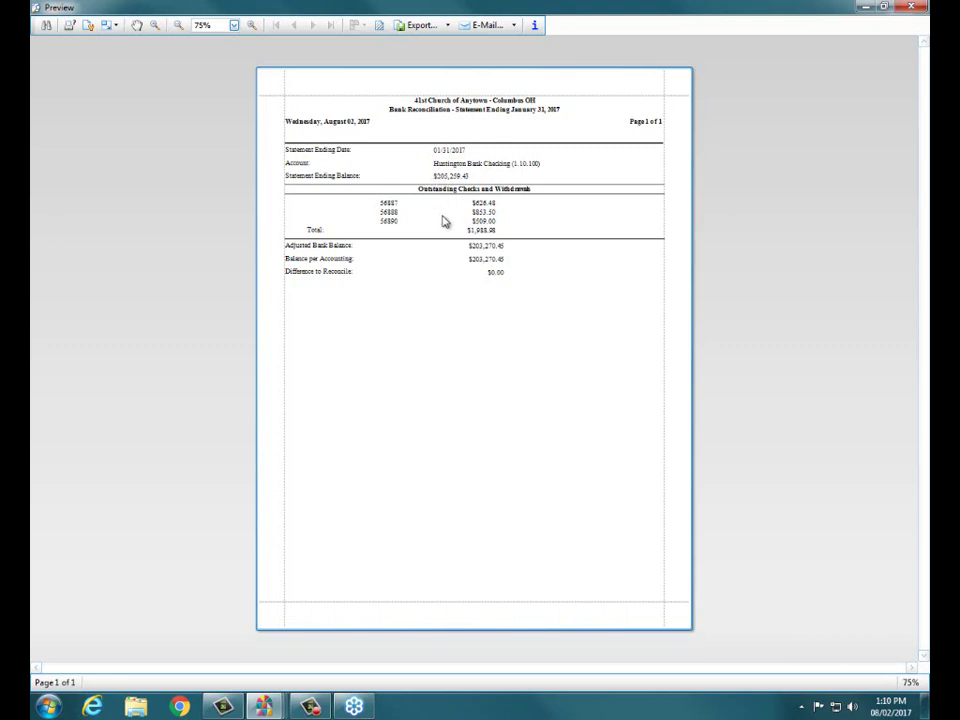
pyautogui.click(906, 13)
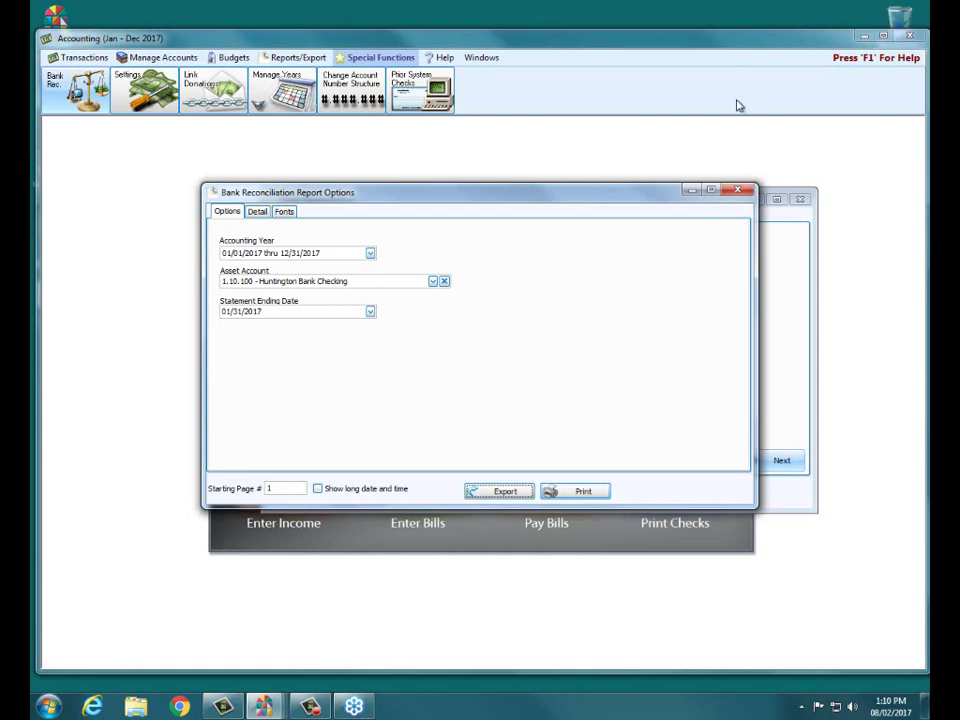
pyautogui.click(738, 191)
pyautogui.click(800, 201)
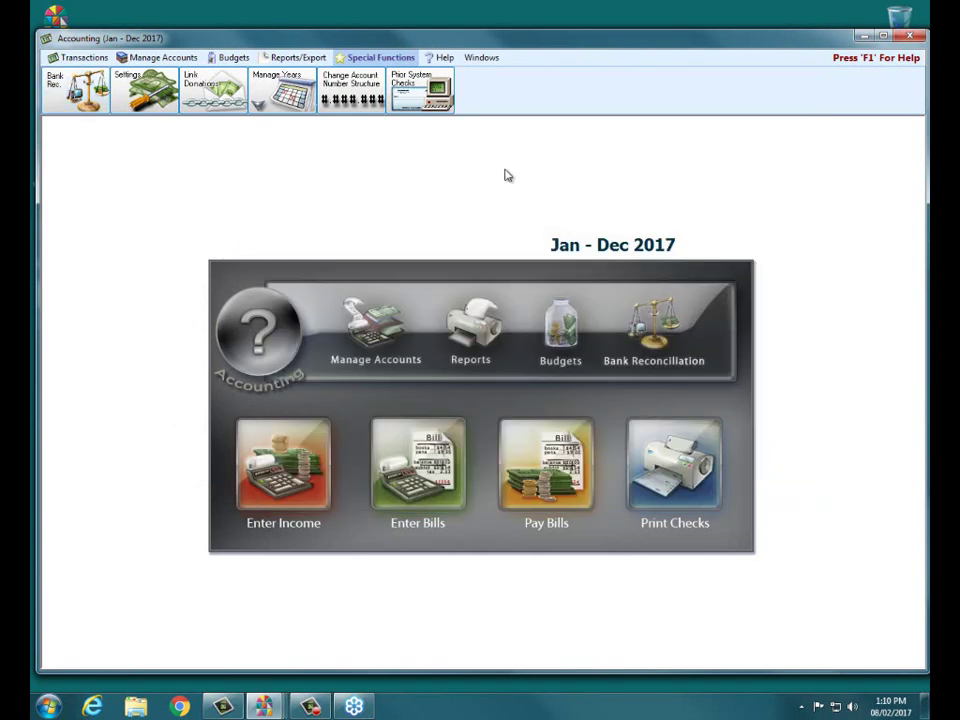
# Preview the Summary of Cash Activity for Huntington Bank Checking from 01/01/2017 to 01/31/2017, and close the report.
pyautogui.click(292, 57)
pyautogui.click(189, 103)
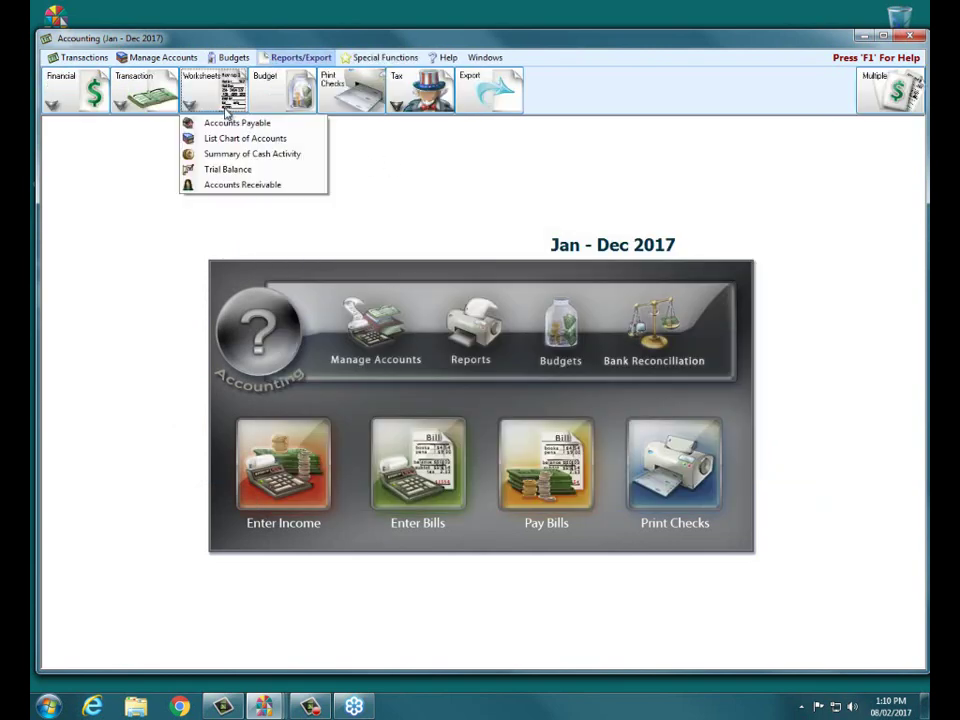
pyautogui.click(238, 155)
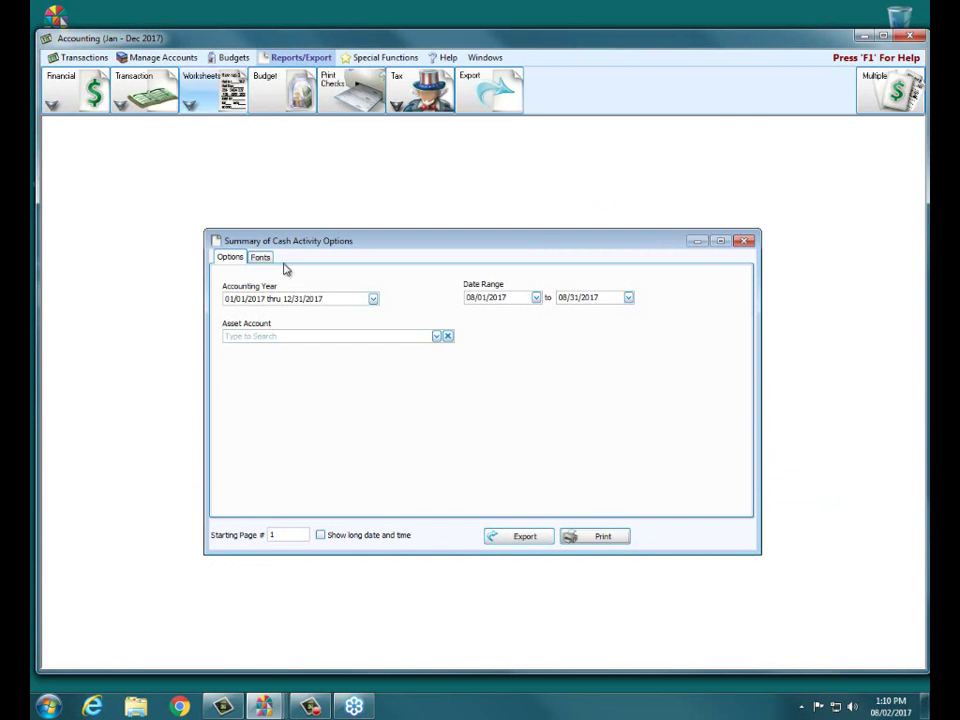
pyautogui.click(474, 292)
pyautogui.write('01/01')
pyautogui.click(563, 297)
pyautogui.write('07')
pyautogui.click(436, 336)
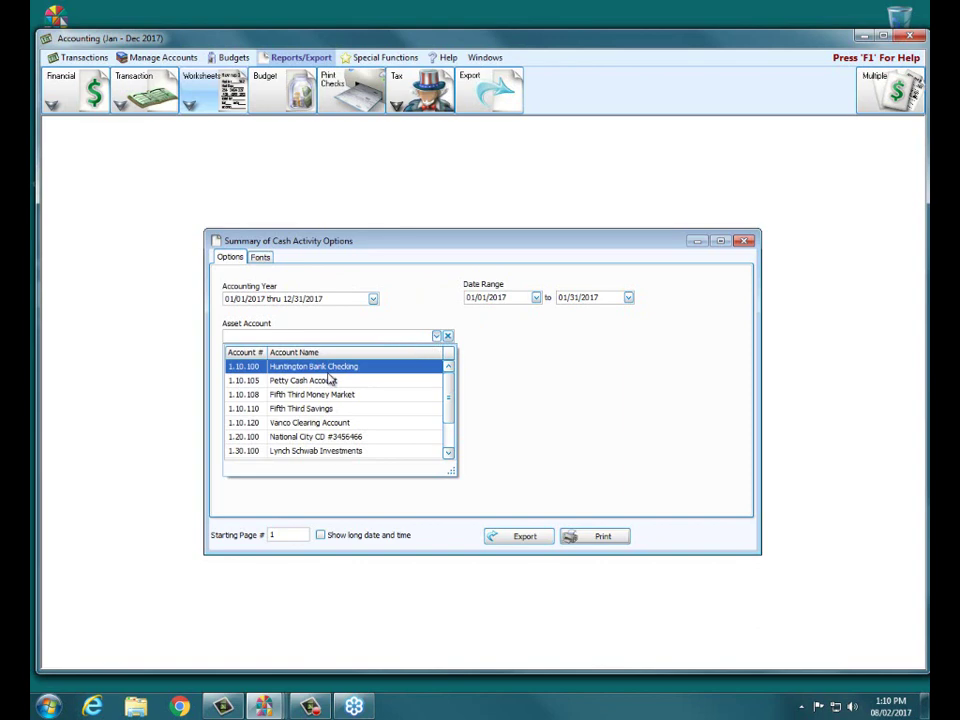
pyautogui.press('Return')
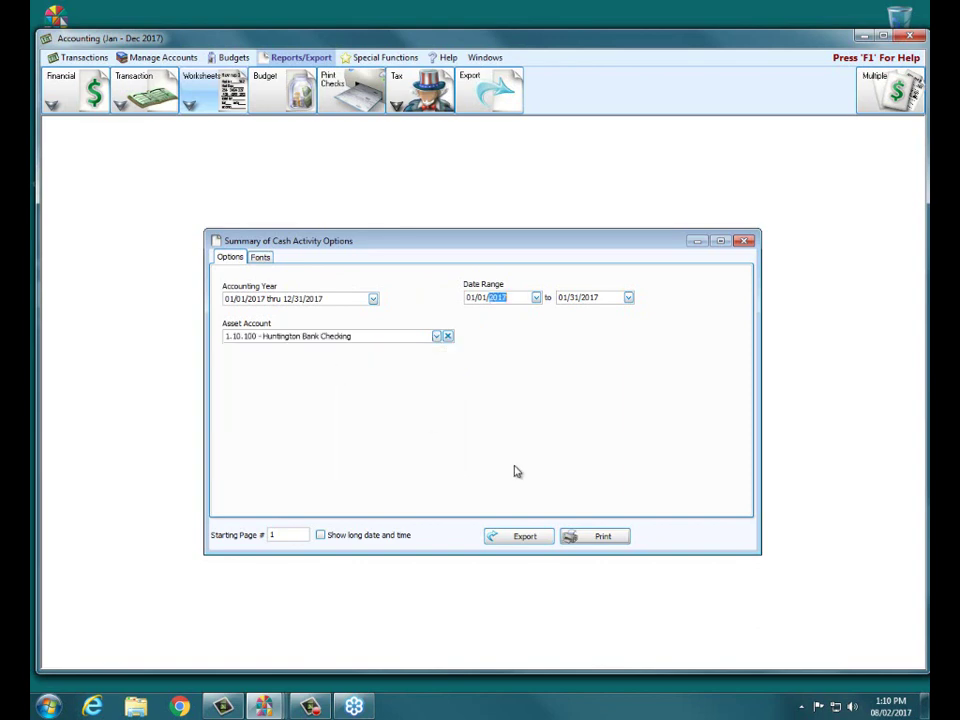
pyautogui.click(587, 542)
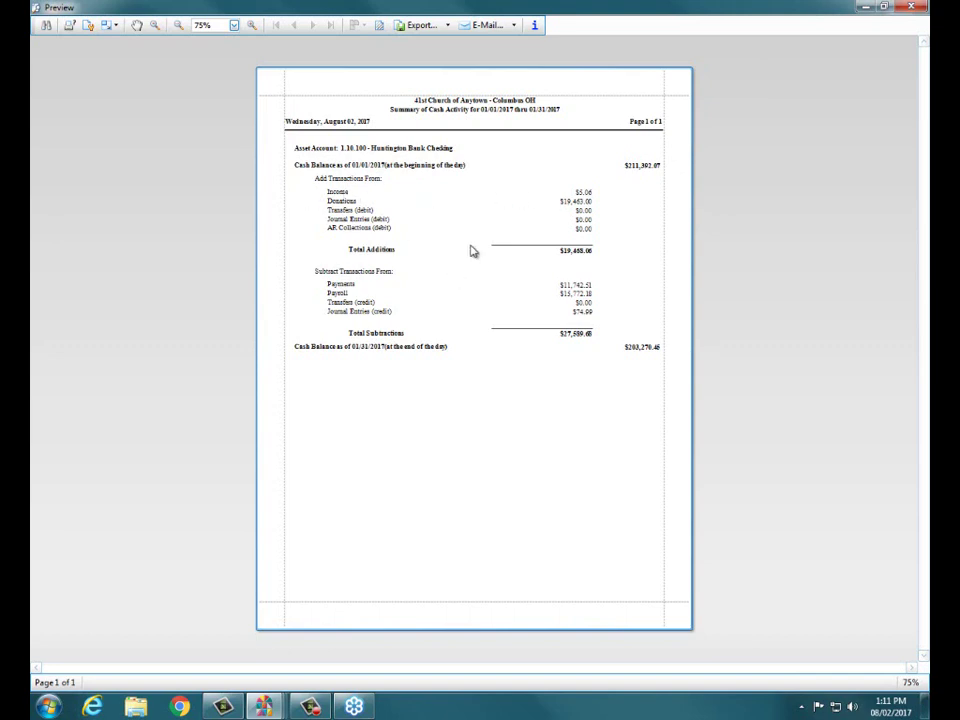
pyautogui.click(910, 8)
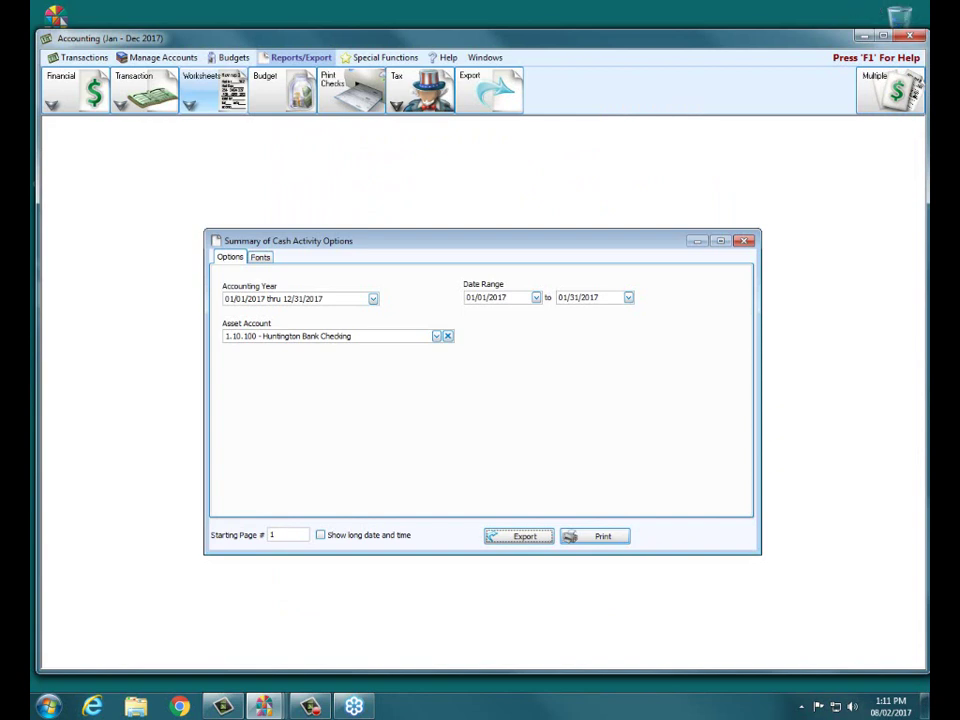
pyautogui.click(742, 242)
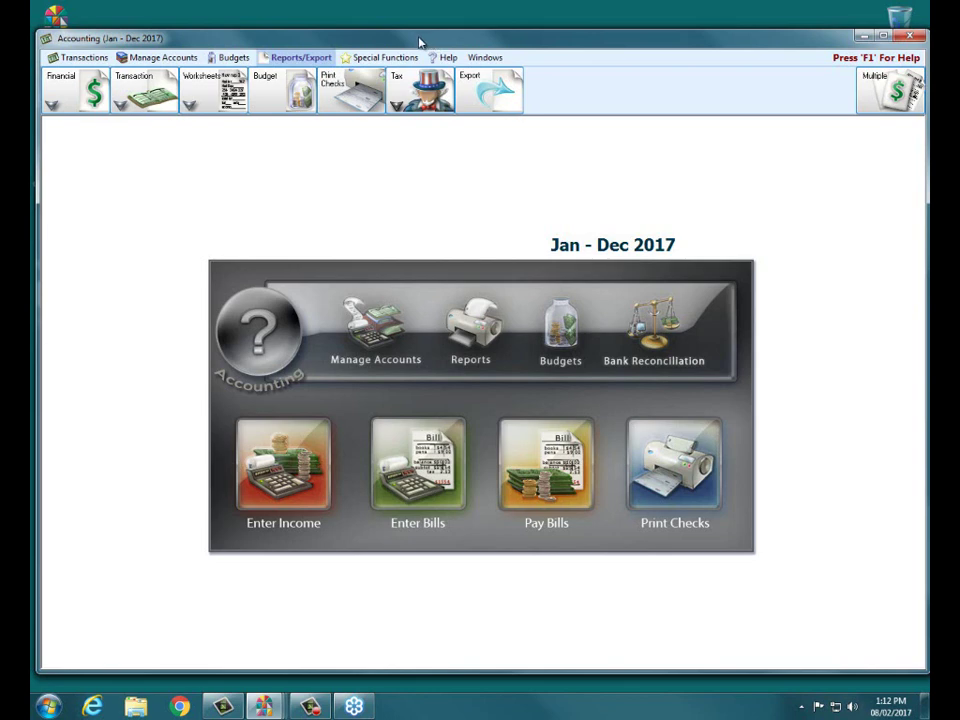
# Open the Transaction Journal report options and set the Date Occurred range from 01/01/2017 to 01/31/2017.
pyautogui.click(72, 57)
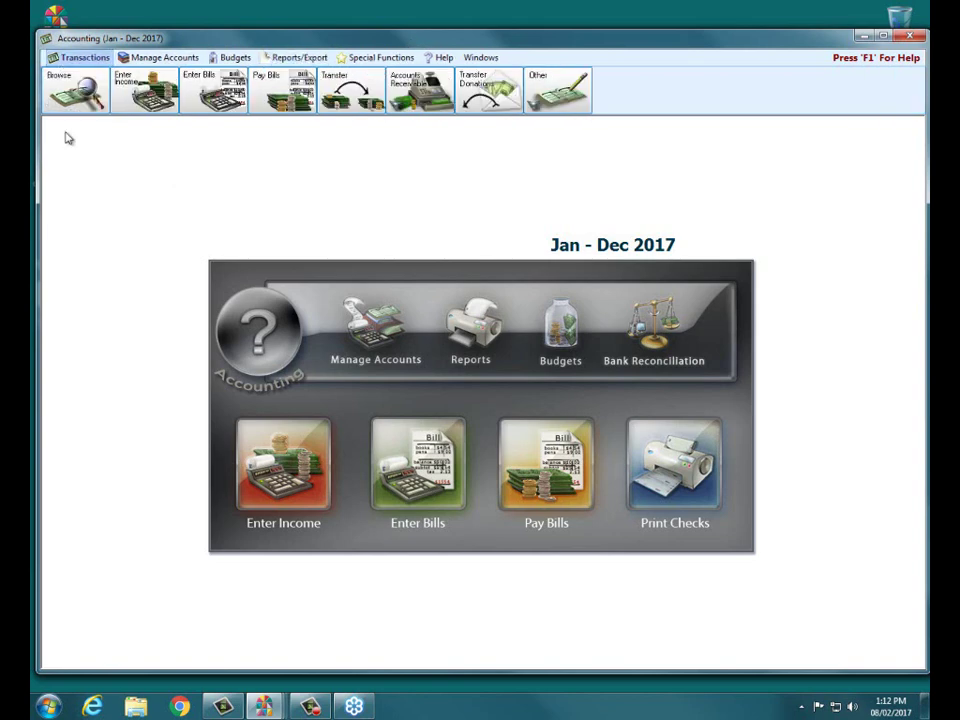
pyautogui.click(287, 58)
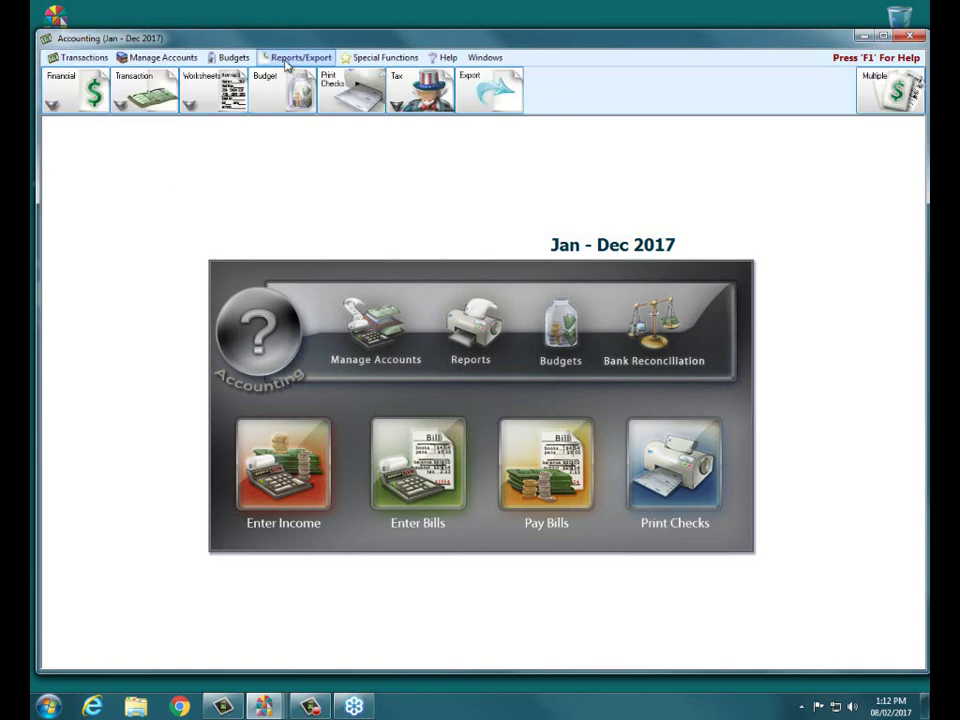
pyautogui.click(120, 104)
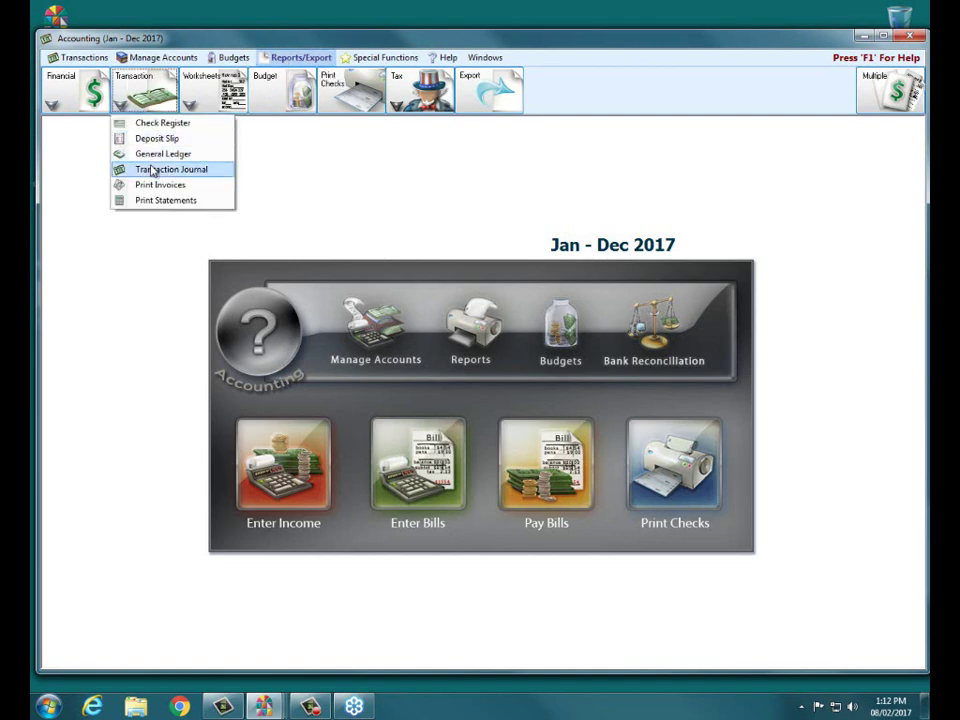
pyautogui.click(152, 170)
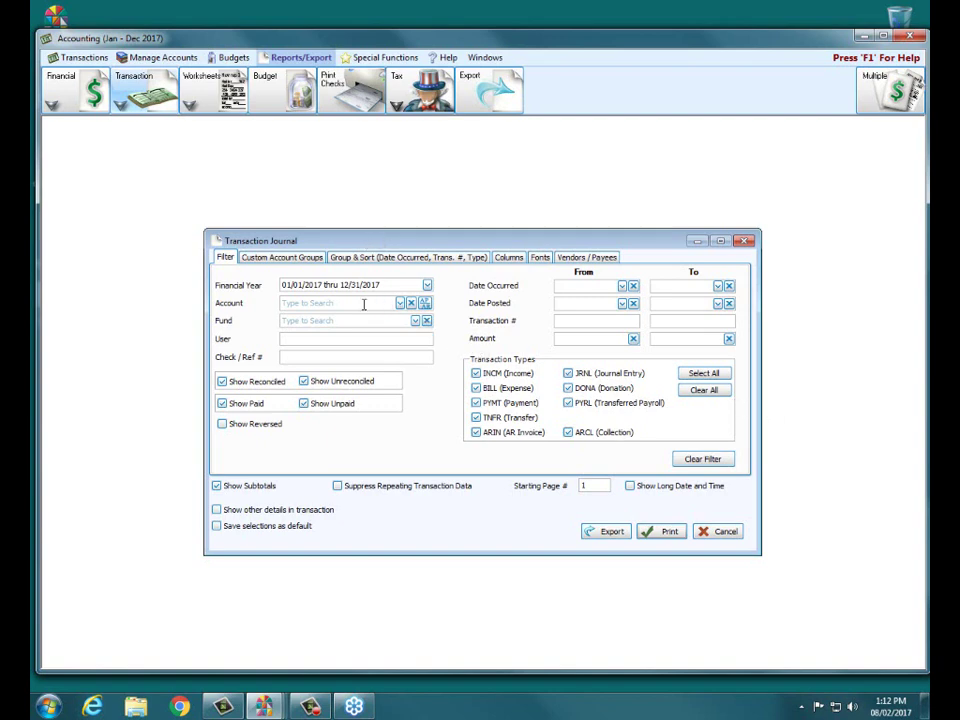
pyautogui.click(575, 287)
pyautogui.click(621, 286)
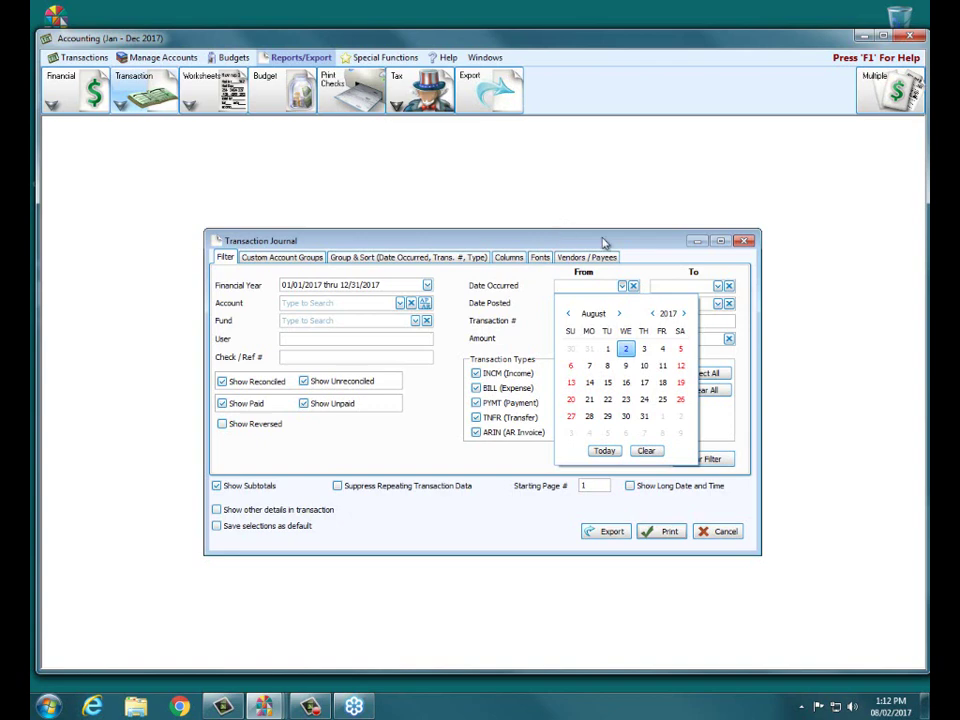
pyautogui.click(621, 286)
pyautogui.click(600, 285)
pyautogui.write('01/01/2017')
pyautogui.click(667, 286)
pyautogui.write('31')
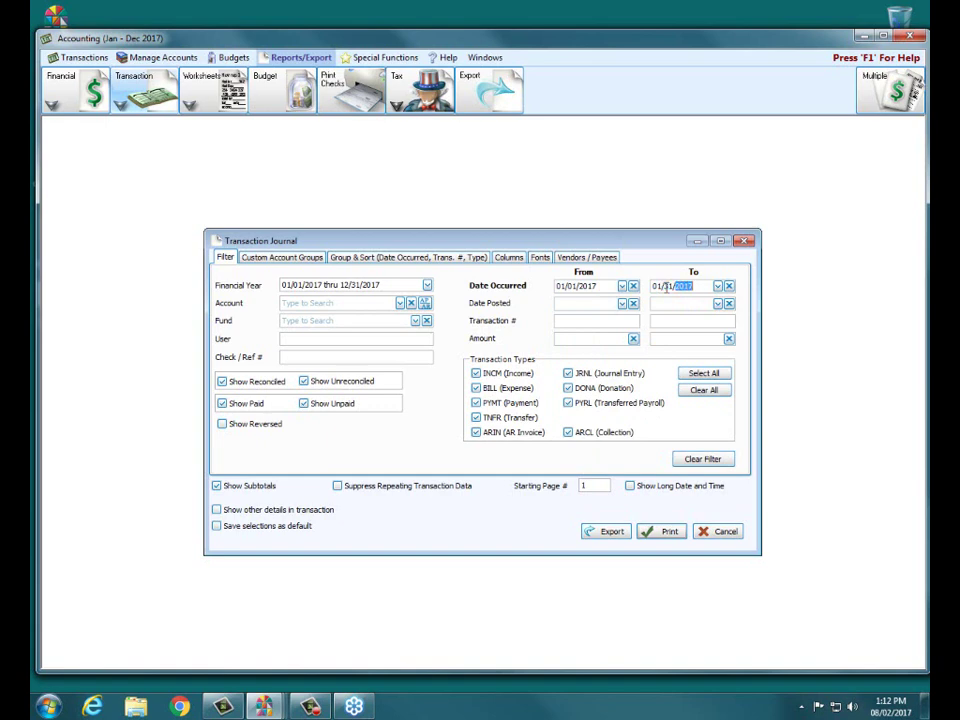
# Limit the Transaction Journal to BILL (Expense) and PYMT (Payment) transactions, preview it, and close the report and its options.
pyautogui.click(702, 390)
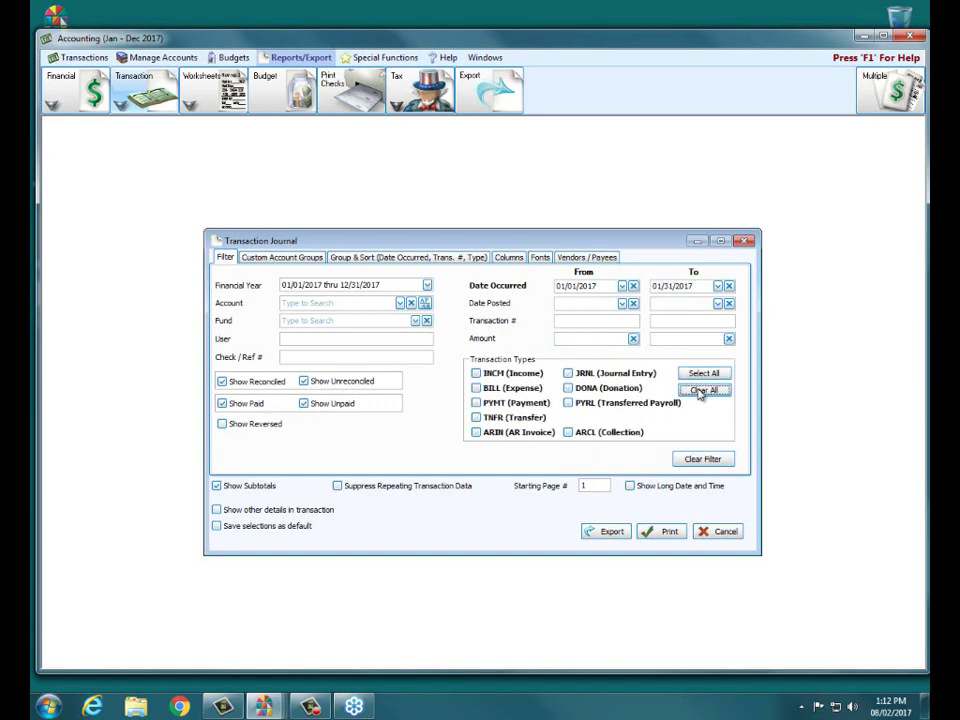
pyautogui.click(476, 401)
pyautogui.click(476, 387)
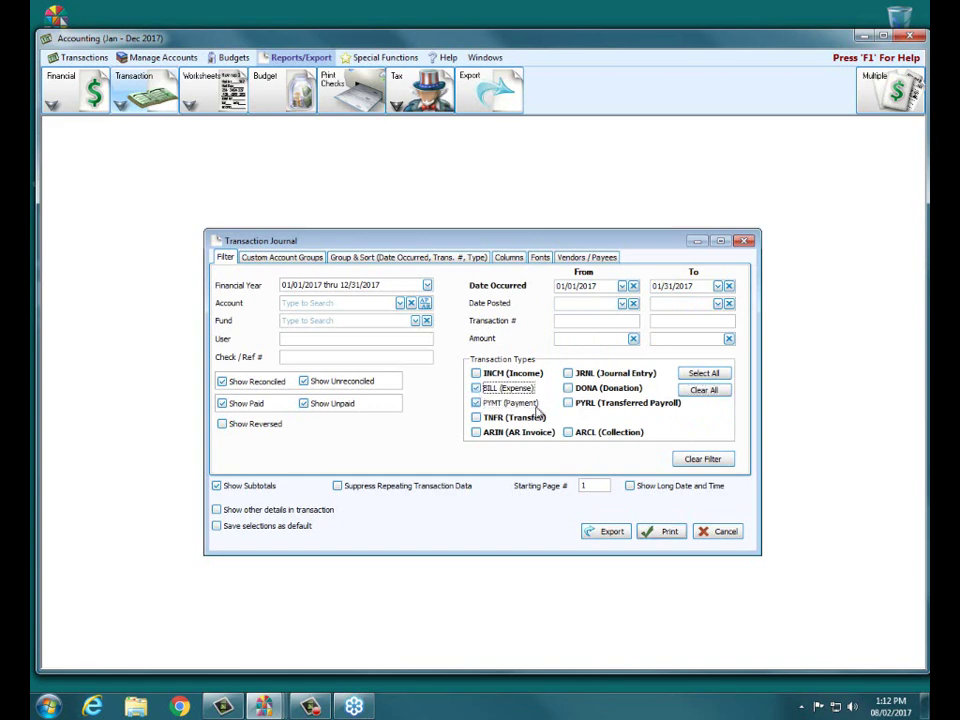
pyautogui.click(650, 532)
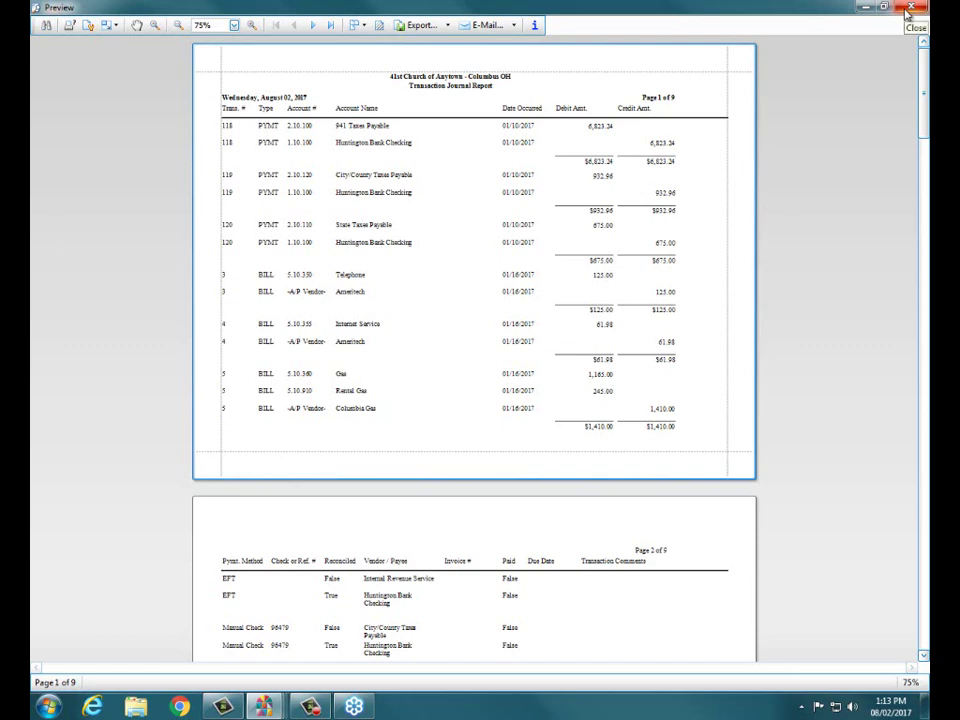
pyautogui.click(909, 8)
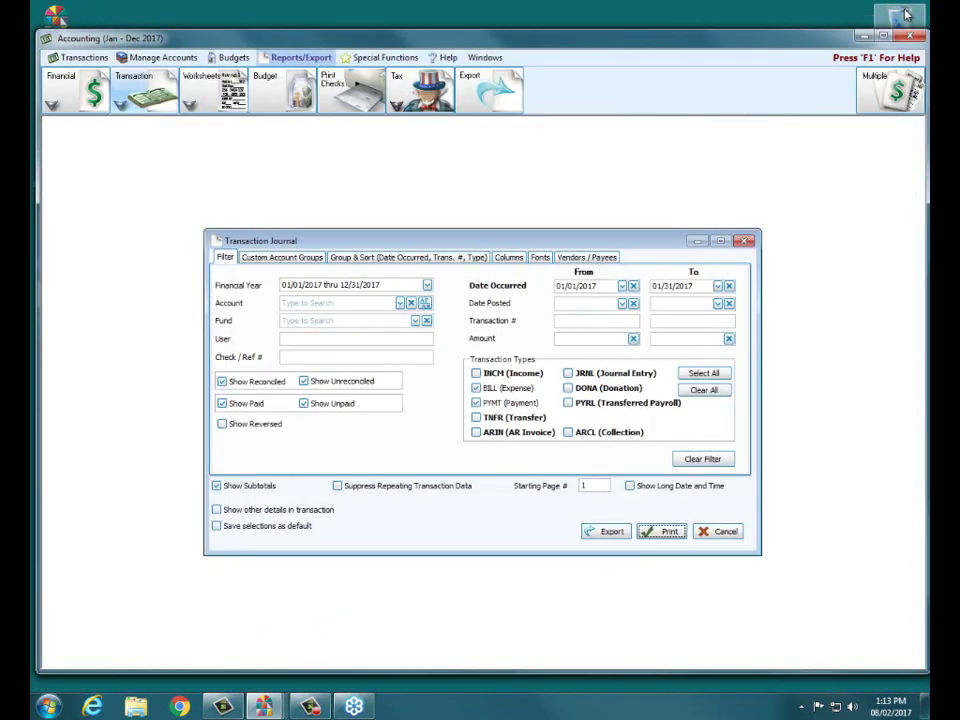
pyautogui.click(745, 243)
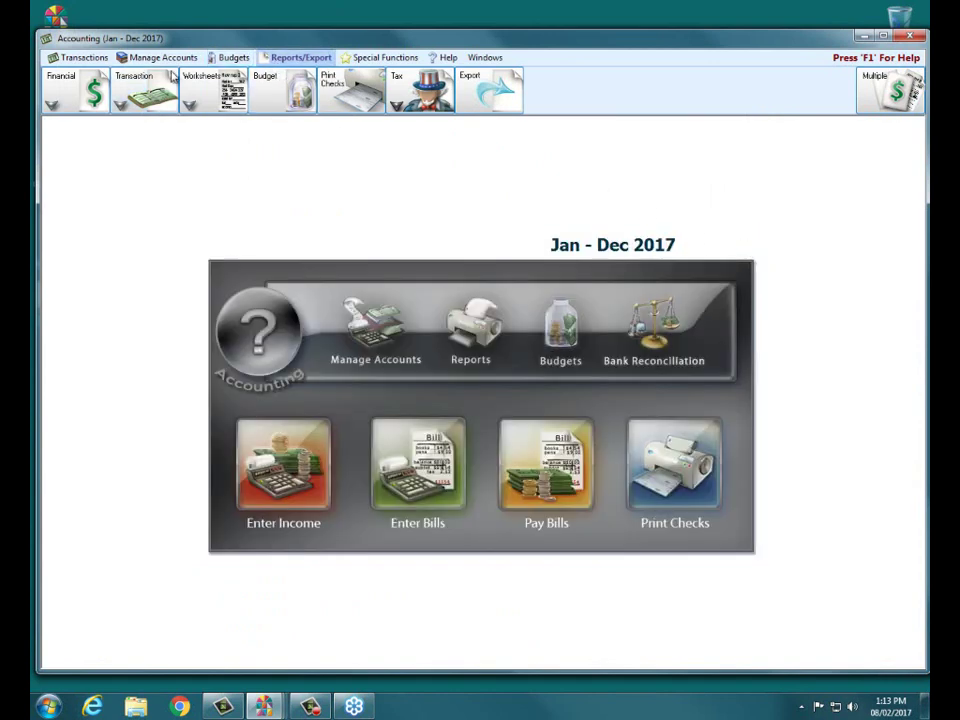
# Preview the Check Register for Huntington Bank Checking from 01/01/2017 to 01/31/2017, and close the report and its options.
pyautogui.click(188, 88)
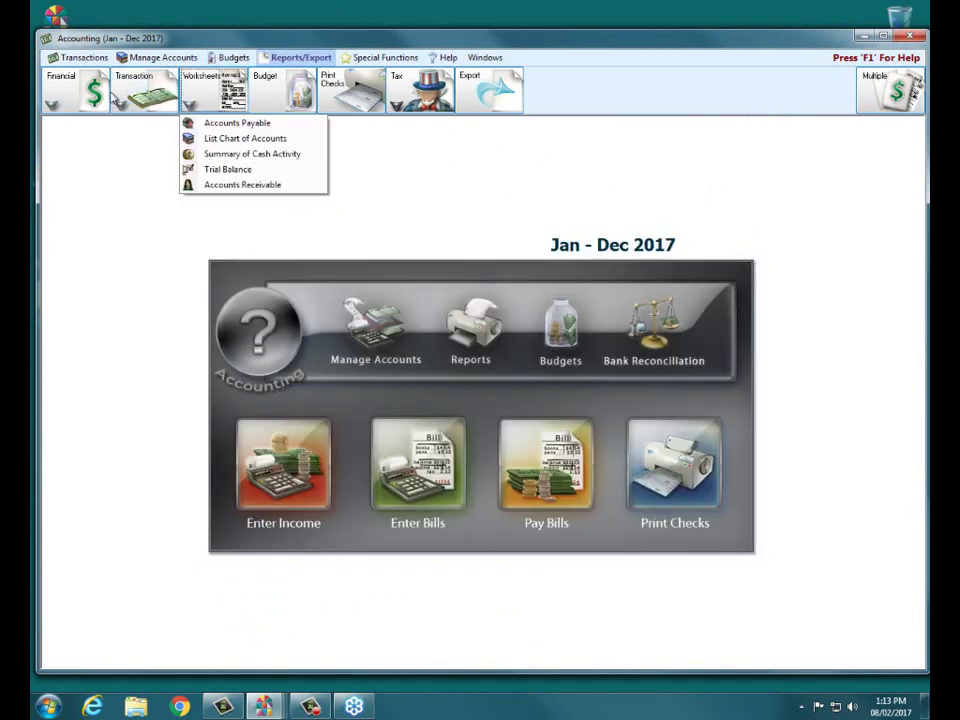
pyautogui.click(120, 103)
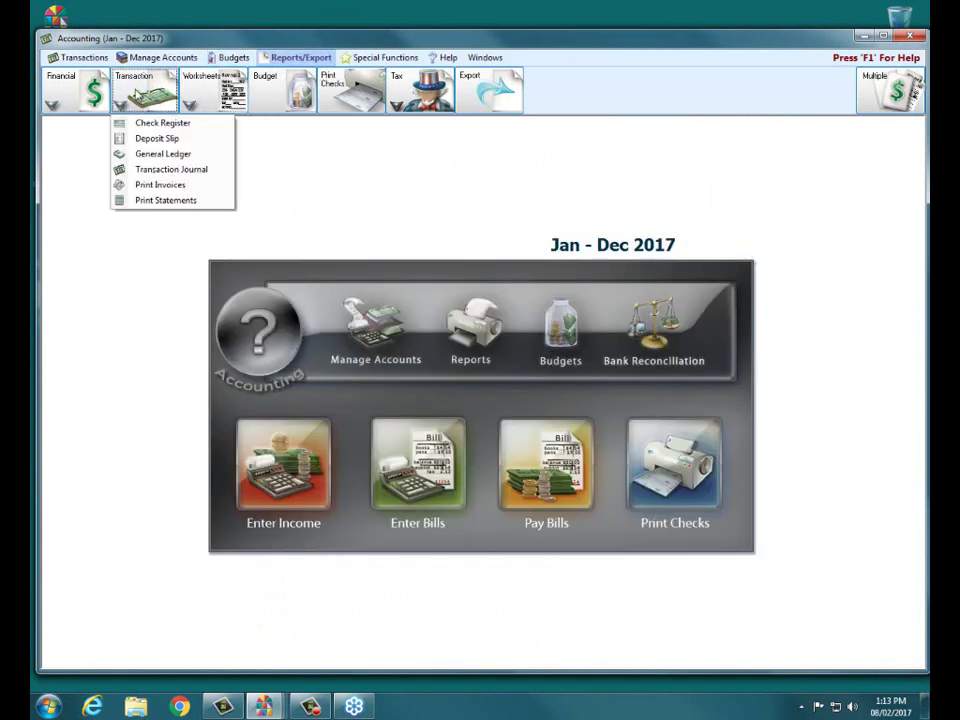
pyautogui.click(154, 129)
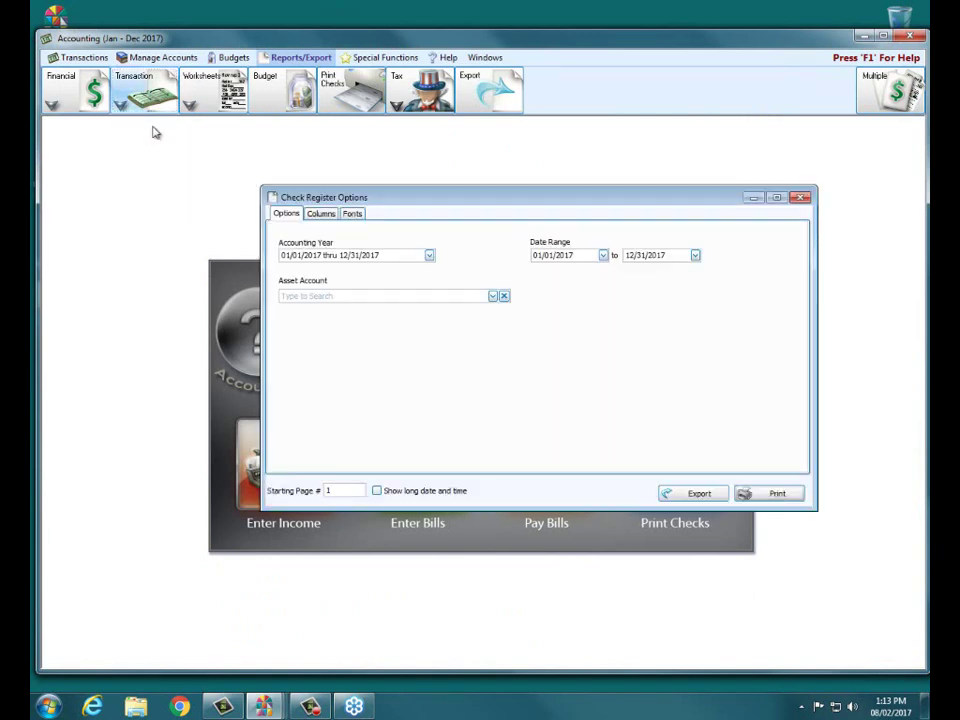
pyautogui.click(632, 255)
pyautogui.write('01')
pyautogui.click(492, 296)
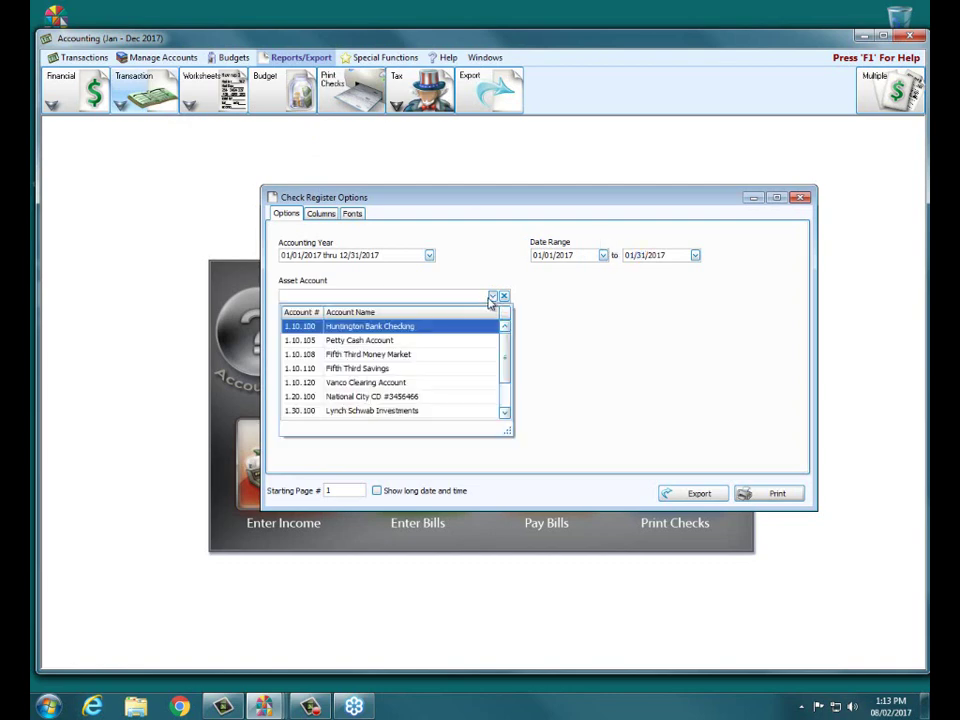
pyautogui.click(404, 327)
pyautogui.click(765, 493)
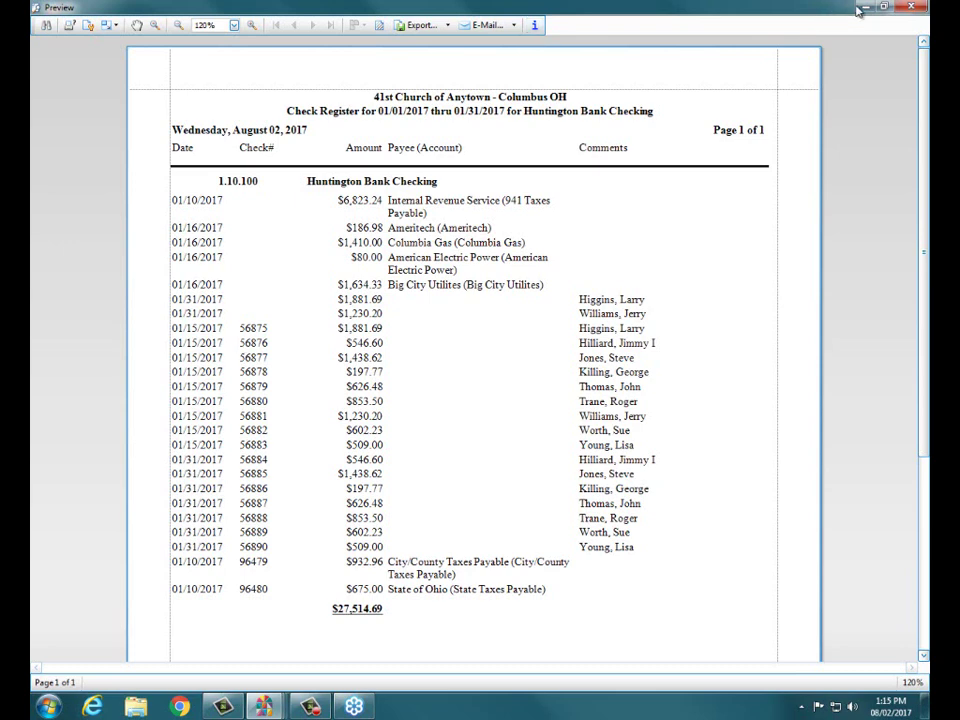
pyautogui.click(909, 8)
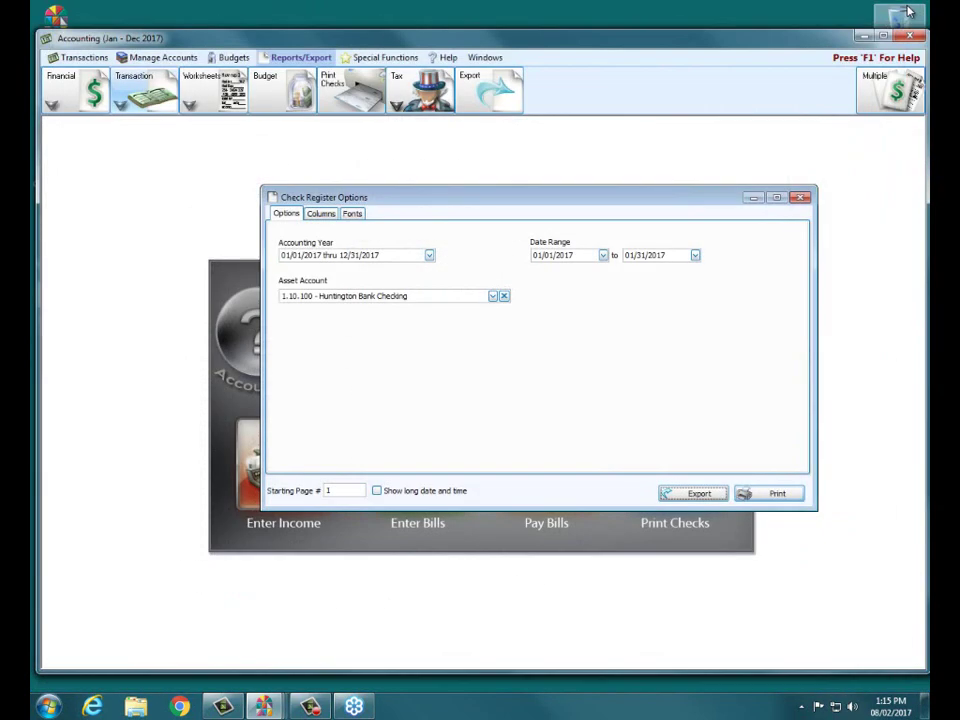
pyautogui.click(800, 197)
# Open the Treasurer's Report options and choose the General Operating Fund as the fund.
pyautogui.click(52, 104)
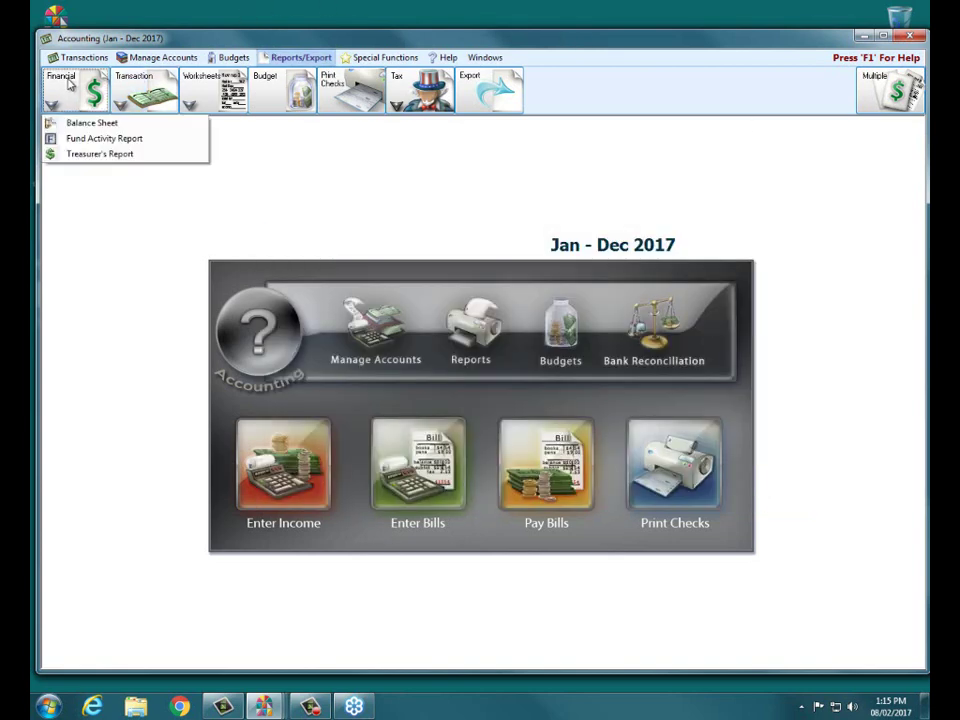
pyautogui.click(99, 154)
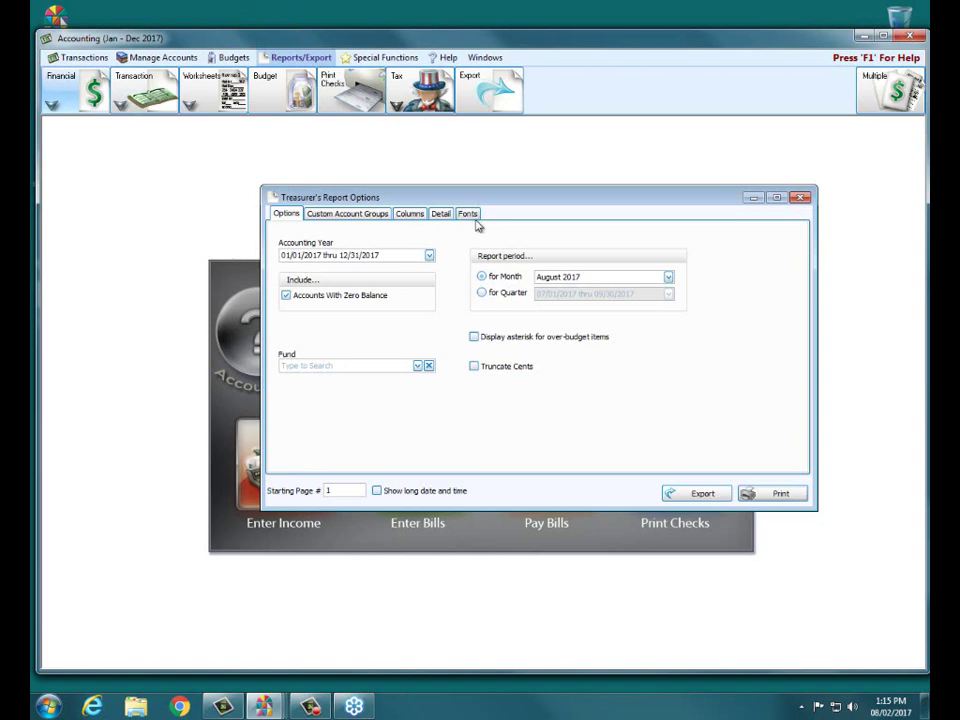
pyautogui.click(332, 364)
pyautogui.click(417, 366)
pyautogui.click(343, 397)
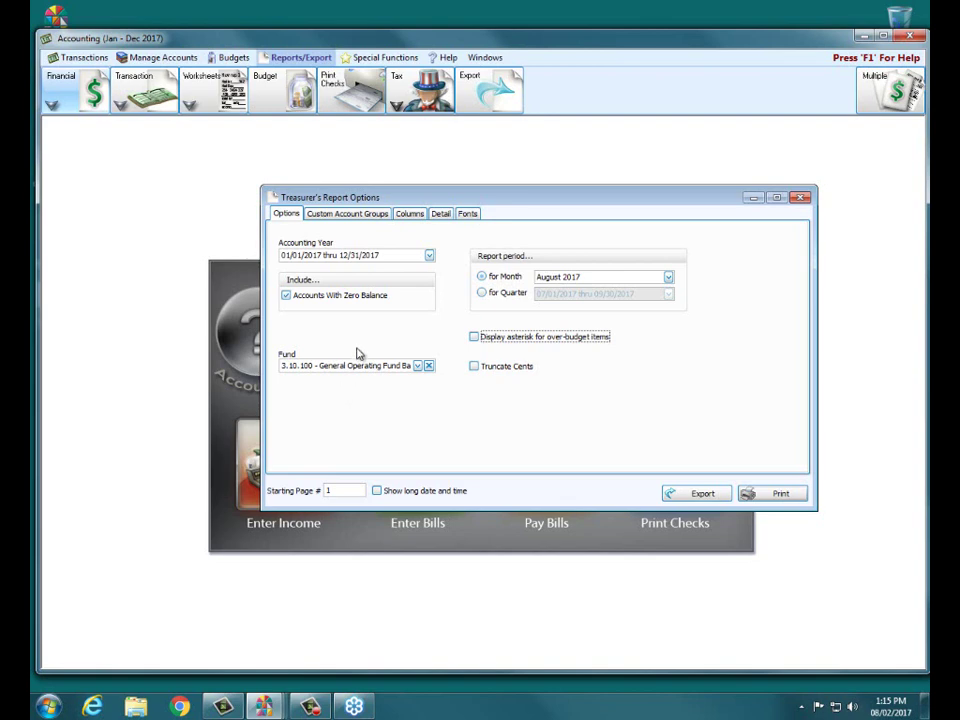
# Check the Treasurer's Report columns, preview the report for August 2017, and close the report and its options.
pyautogui.click(409, 214)
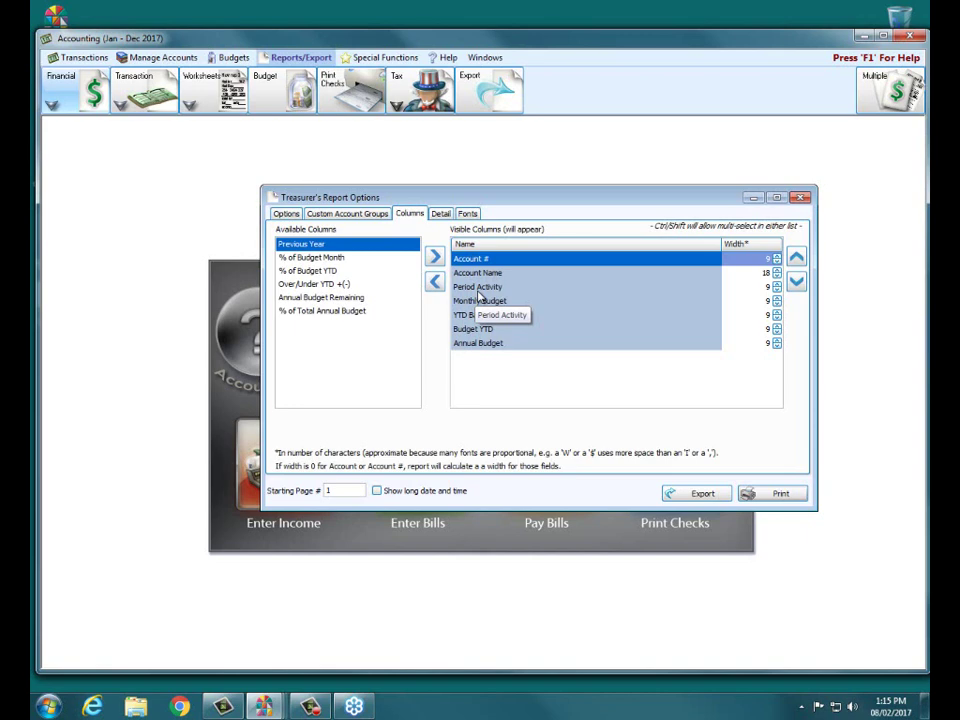
pyautogui.click(778, 493)
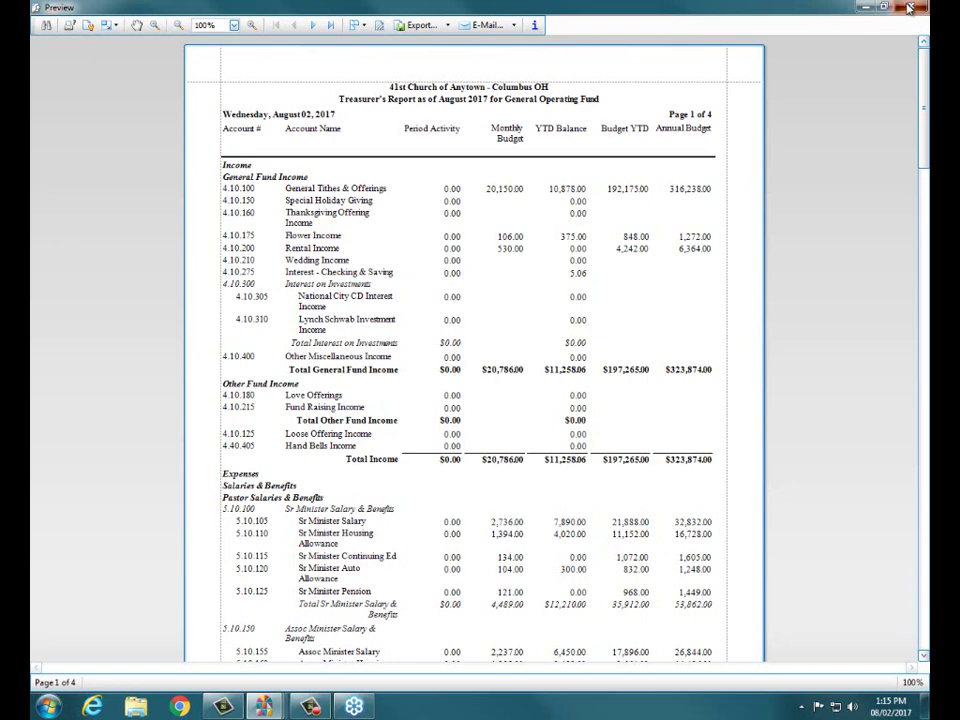
pyautogui.doubleClick(680, 6)
pyautogui.press('Escape')
pyautogui.click(287, 213)
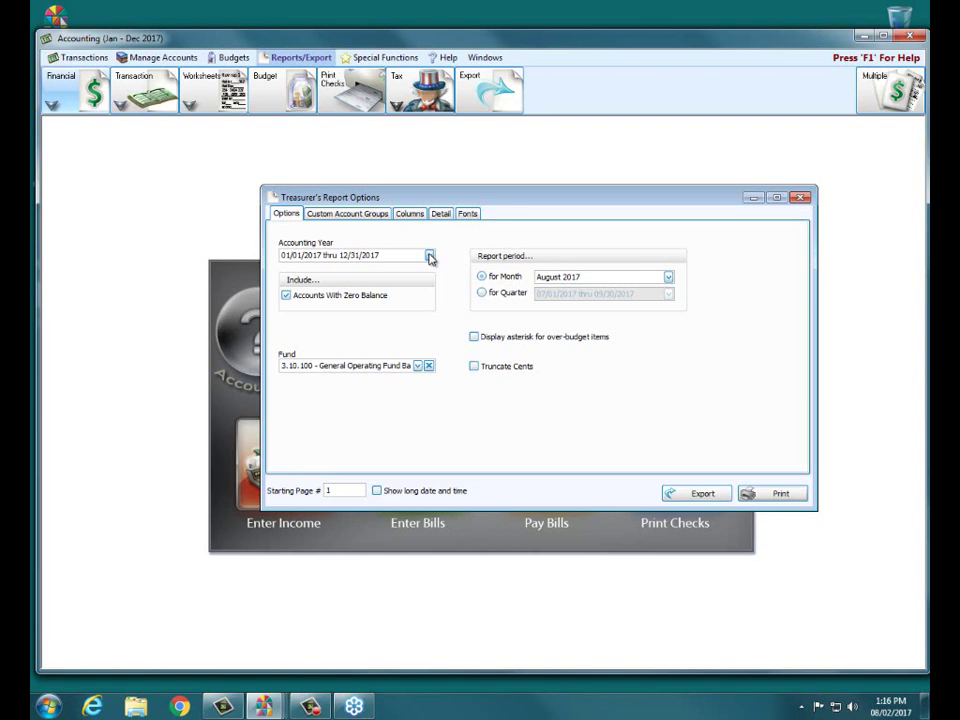
pyautogui.moveTo(527, 205); pyautogui.dragTo(496, 254)
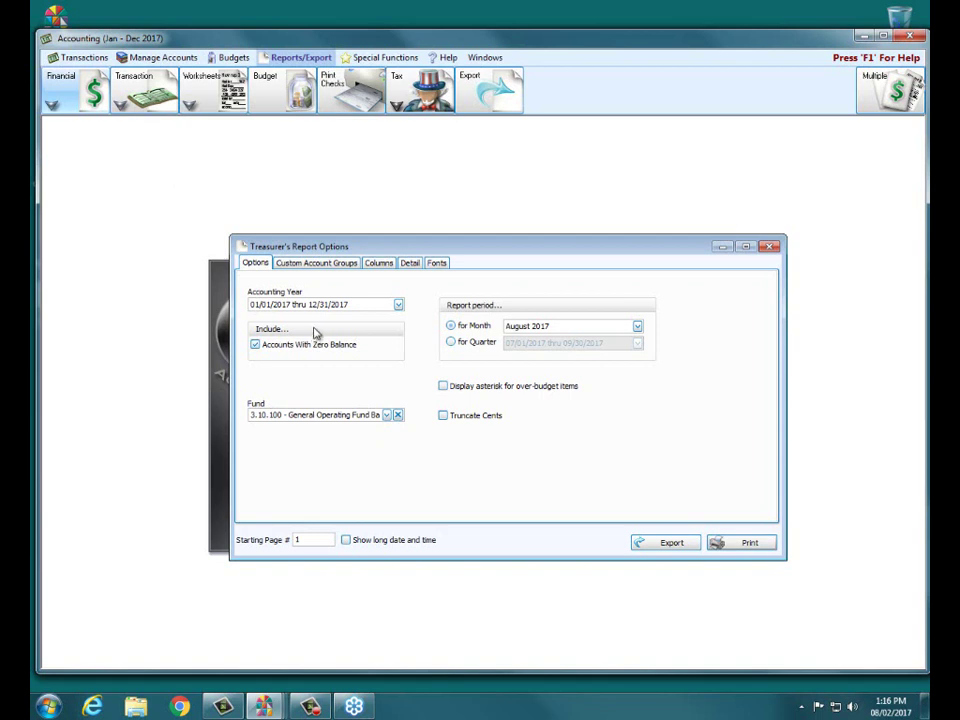
pyautogui.click(771, 246)
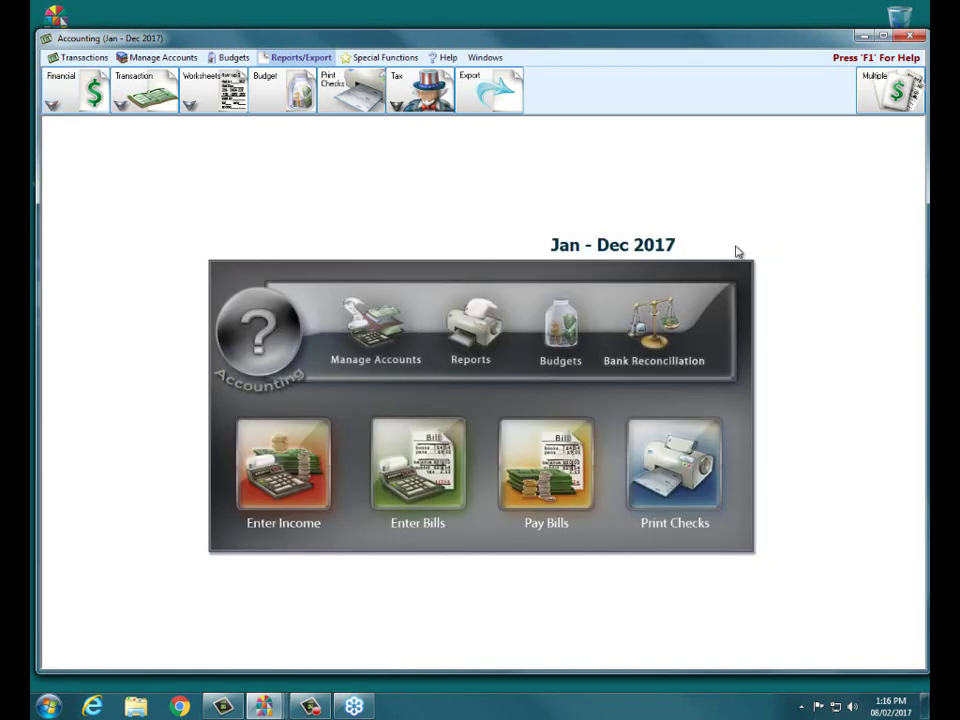
# Open the General Ledger report options and filter to the single account 2.10.100 - 941 Taxes Payable.
pyautogui.click(152, 88)
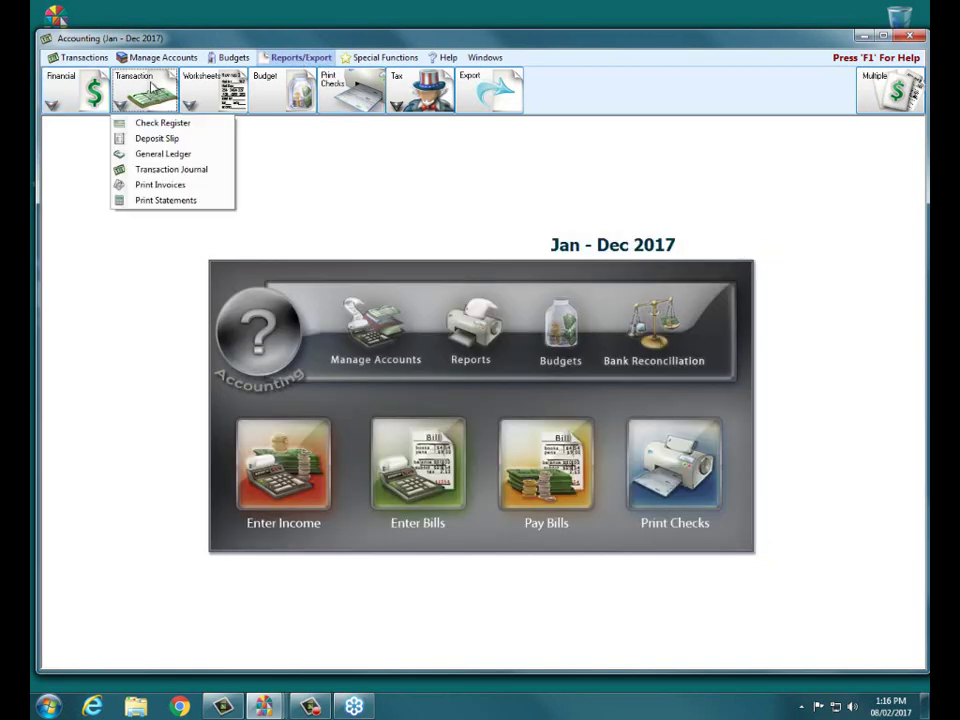
pyautogui.click(163, 140)
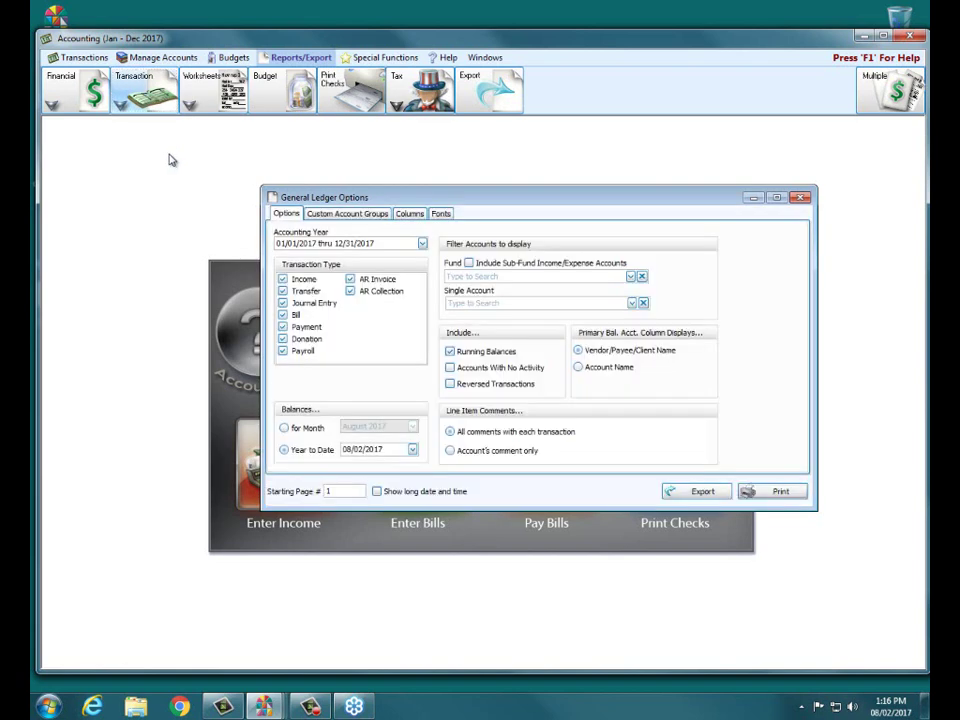
pyautogui.click(488, 303)
pyautogui.write('941')
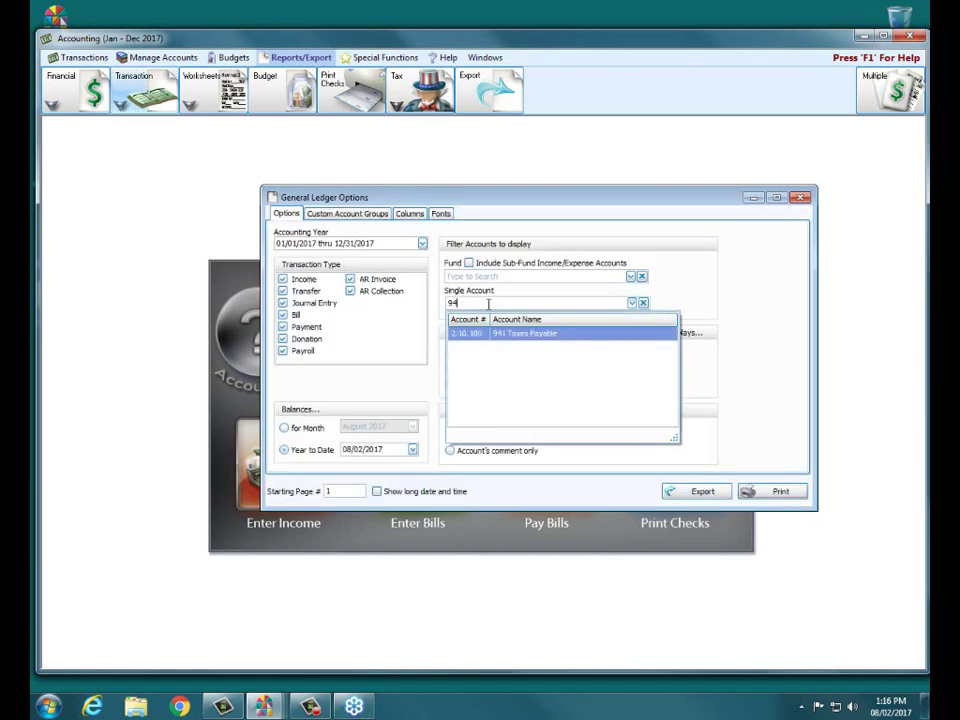
pyautogui.click(493, 338)
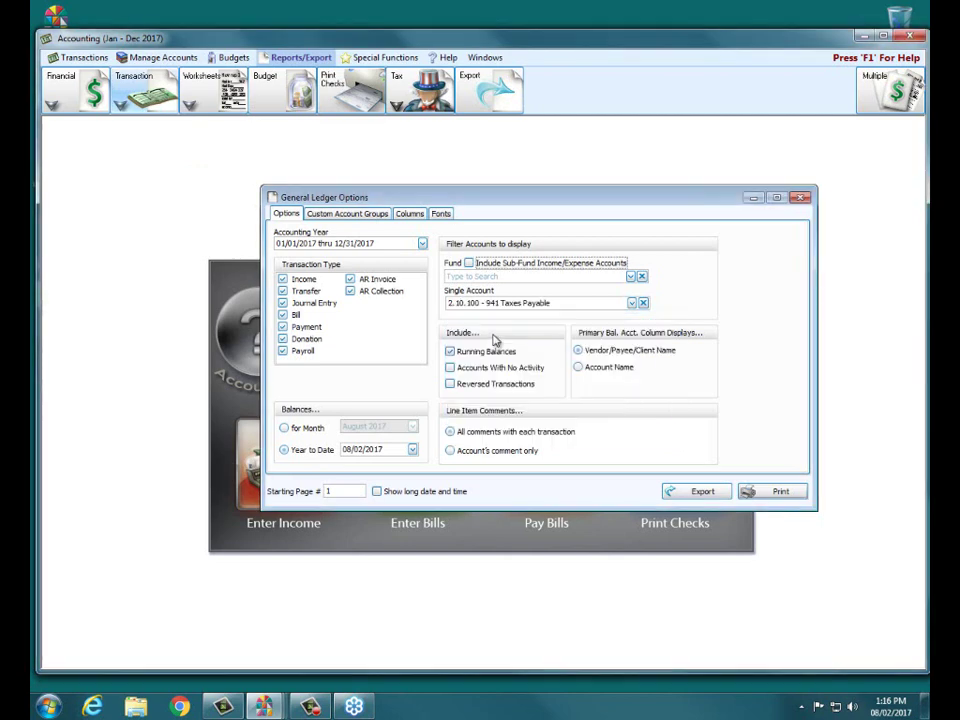
# Limit the General Ledger to Payment transactions only, preview the report, and close the preview.
pyautogui.click(283, 279)
pyautogui.click(283, 291)
pyautogui.click(283, 303)
pyautogui.click(283, 315)
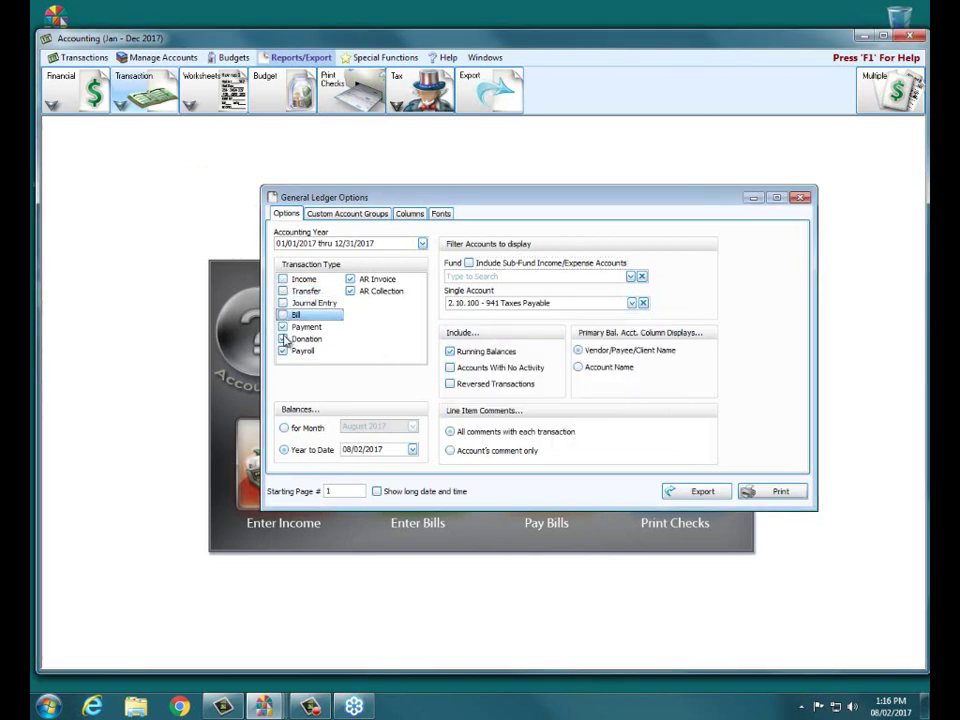
pyautogui.click(283, 339)
pyautogui.click(283, 351)
pyautogui.click(350, 279)
pyautogui.click(350, 291)
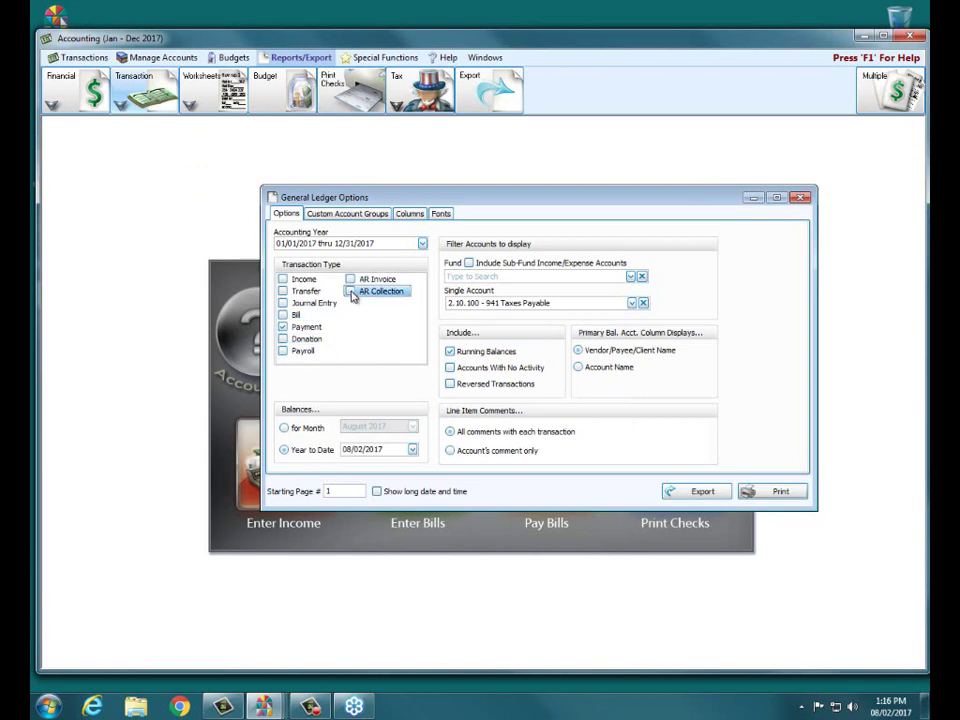
pyautogui.click(772, 490)
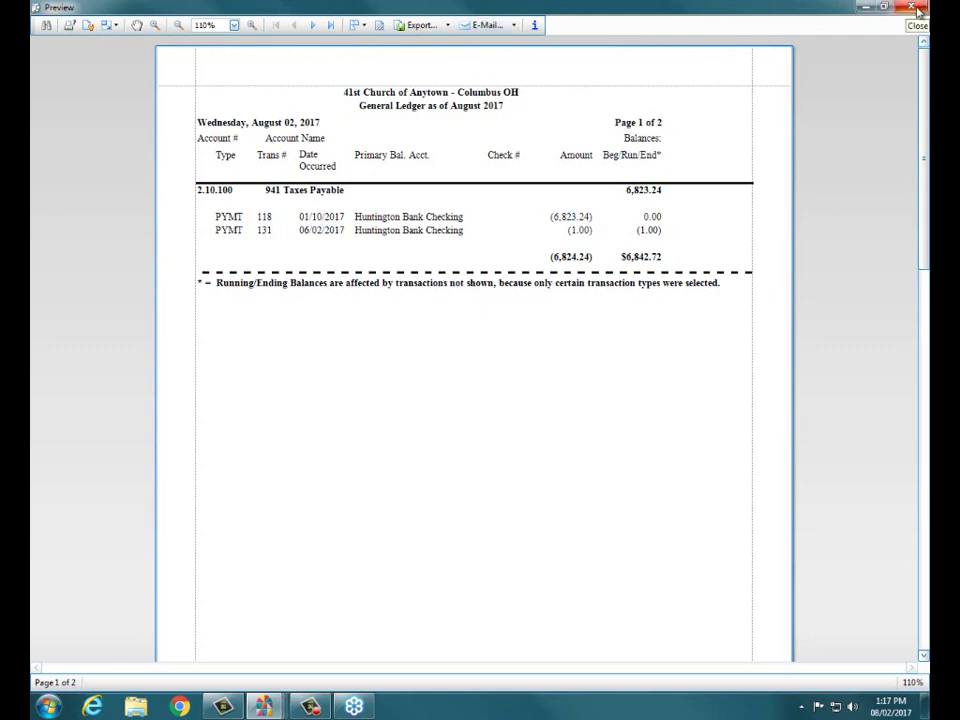
pyautogui.click(917, 10)
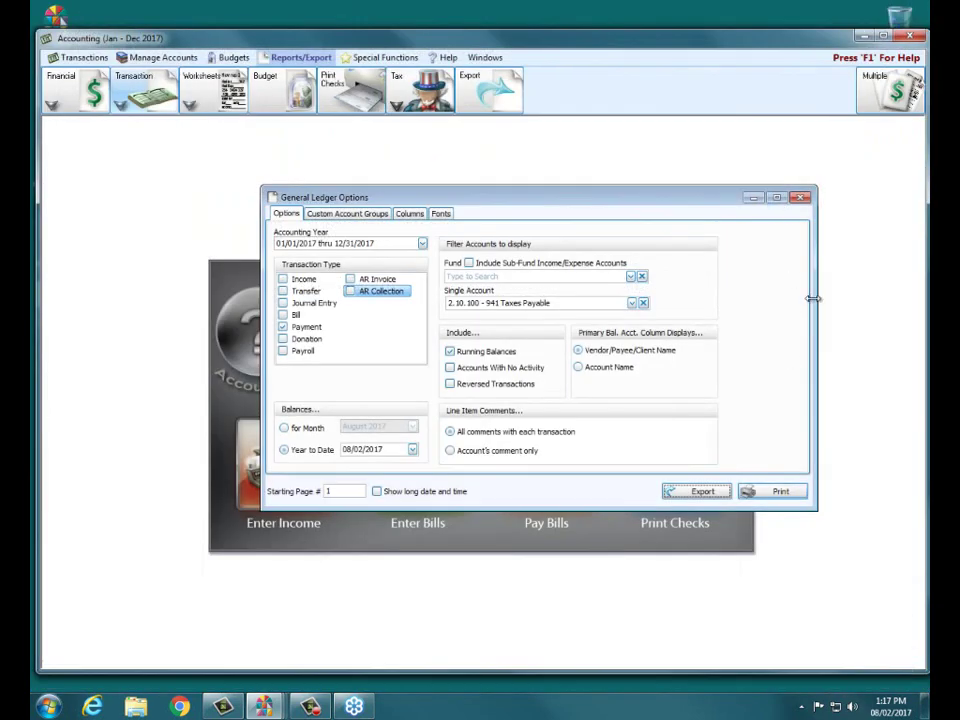
# Close the General Ledger options, and close the Statistical Report preview and its options in Donations.
pyautogui.click(801, 199)
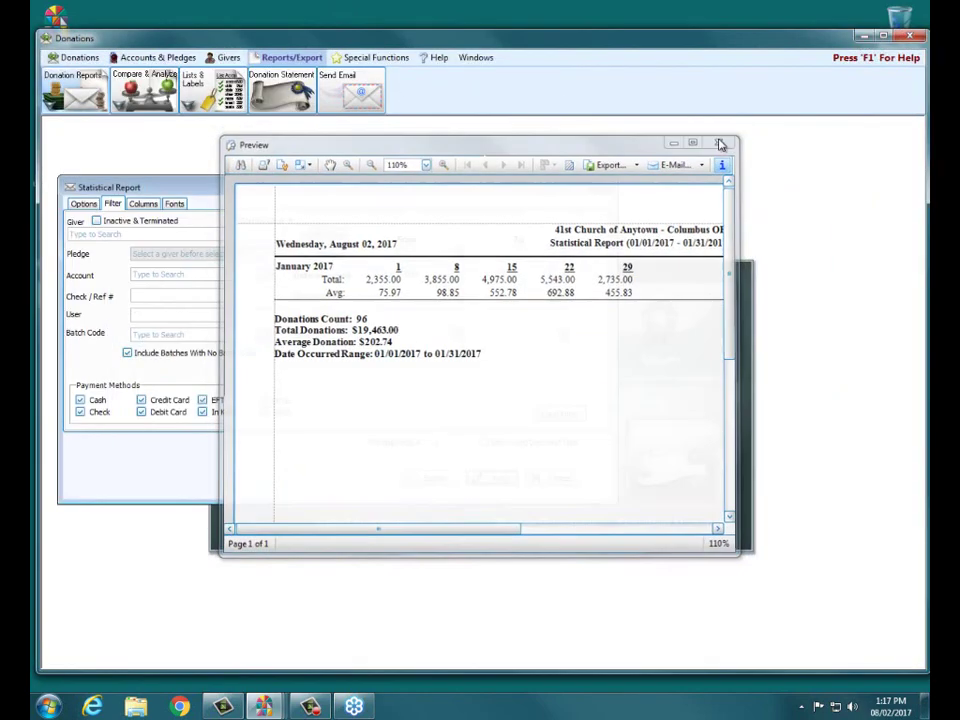
pyautogui.press('Escape')
pyautogui.press('Escape')
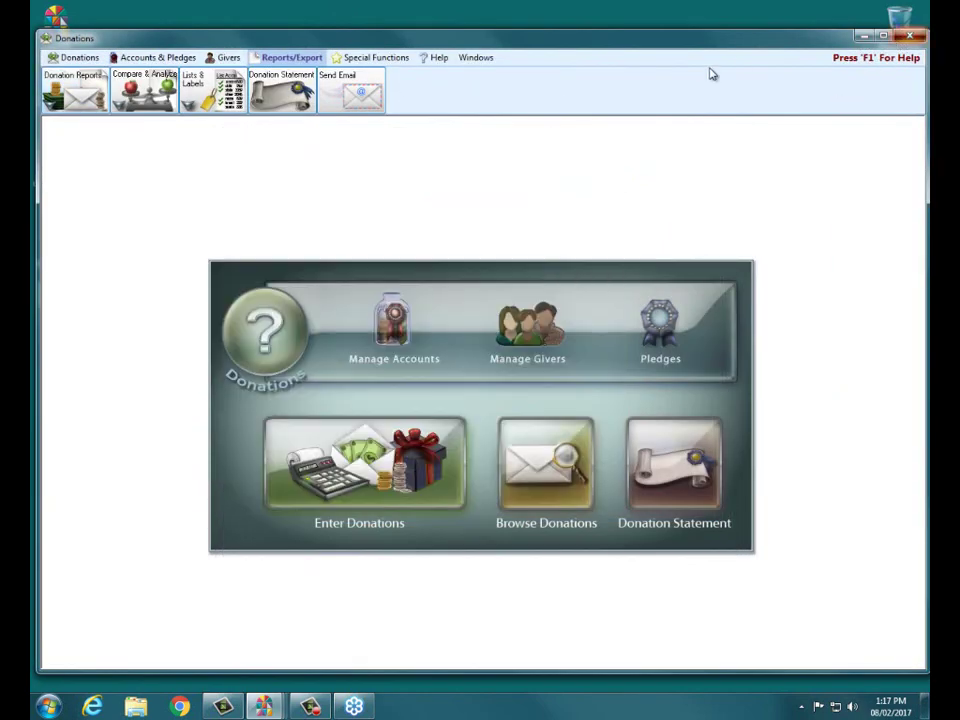
# Leave Donations, switch to Church Windows Payroll, and open the Pay Period Deductions Report setup.
pyautogui.hotkey('alt', 'F4')
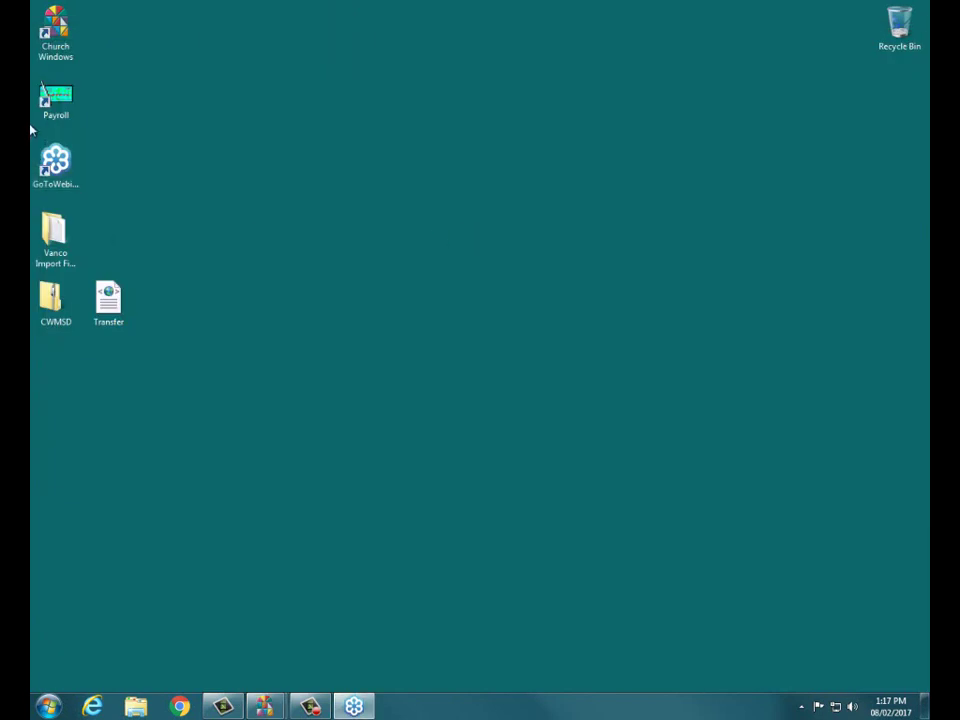
pyautogui.doubleClick(36, 106)
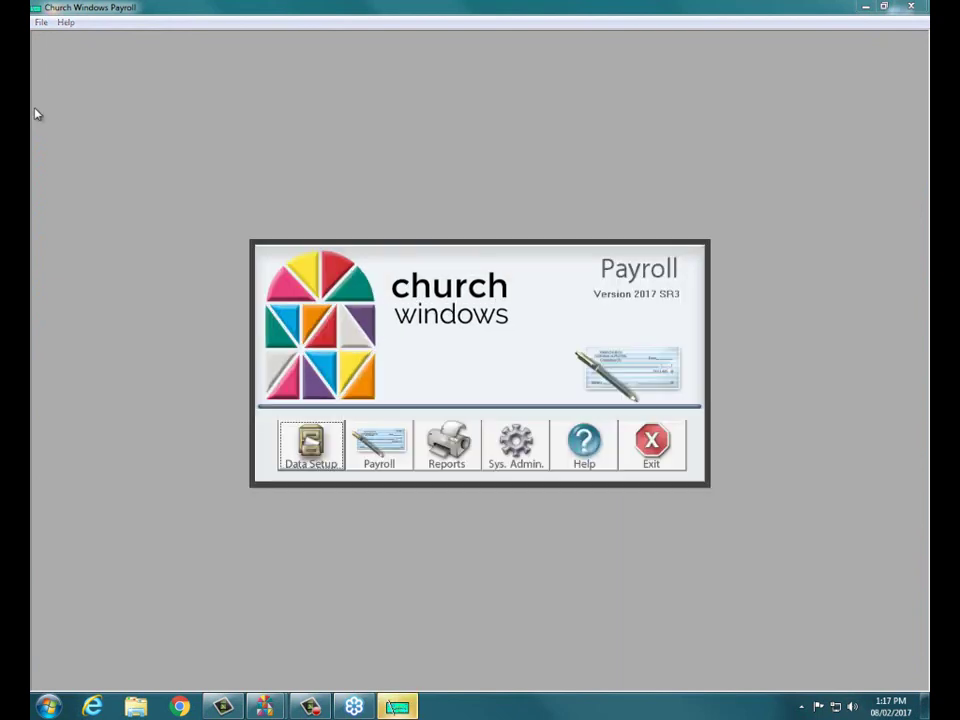
pyautogui.click(450, 455)
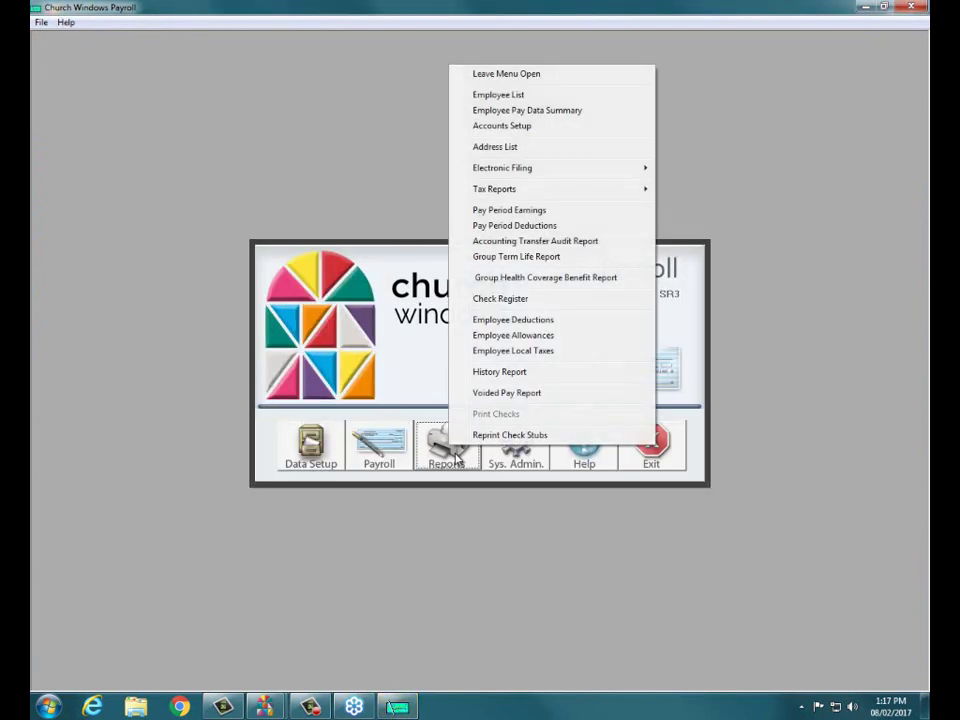
pyautogui.click(497, 225)
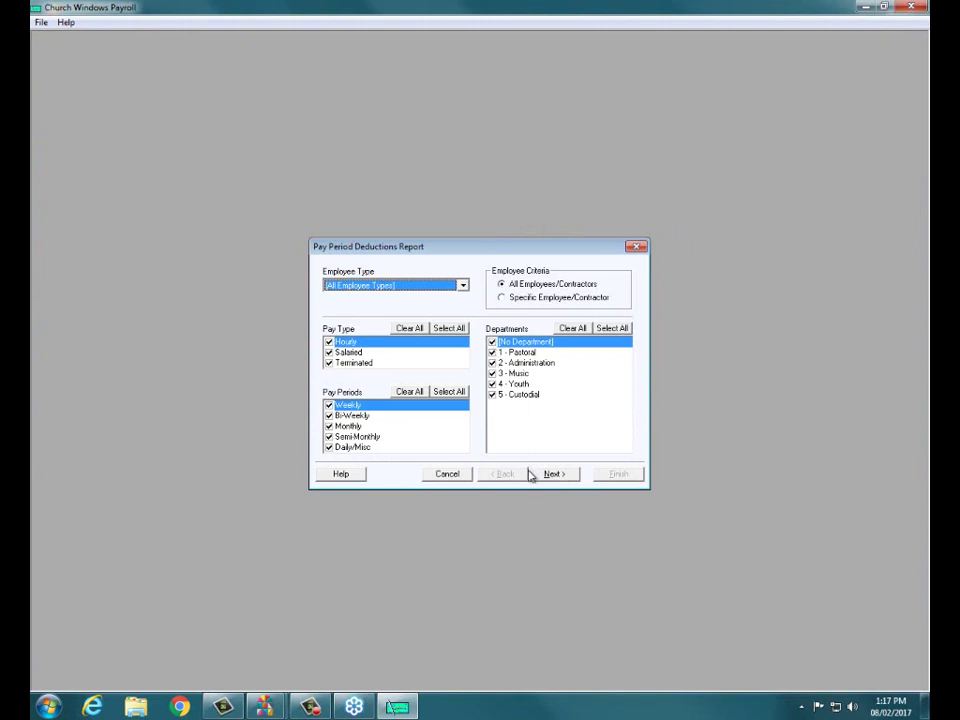
# Keep all employees included, start the Pay Period Deductions Report's pay date range at 01/01/2017, and preview the report.
pyautogui.click(540, 474)
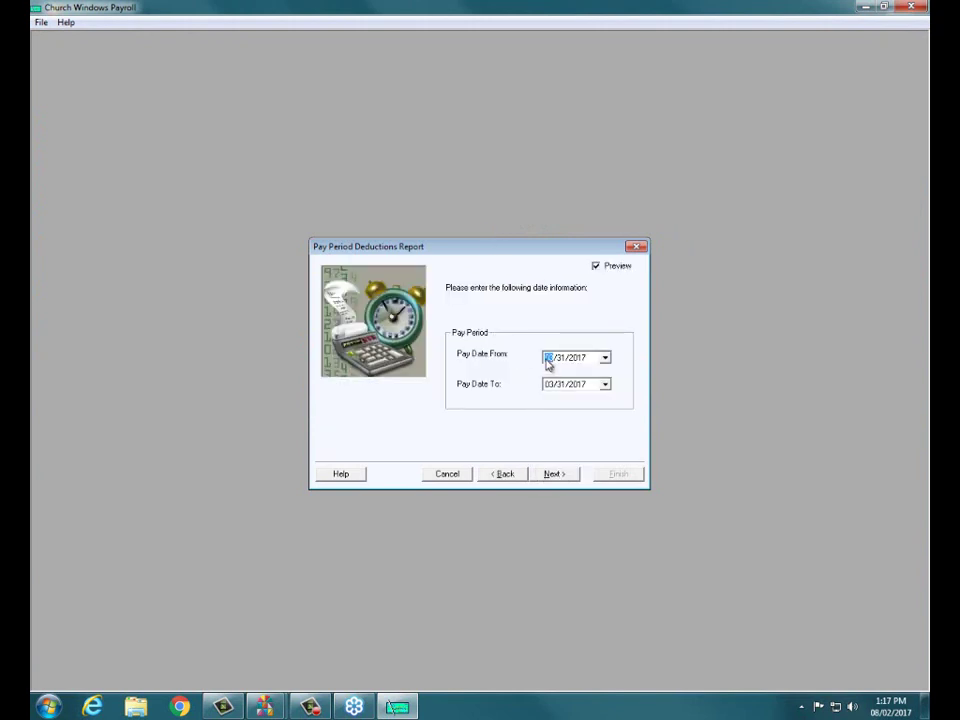
pyautogui.write('01')
pyautogui.click(550, 388)
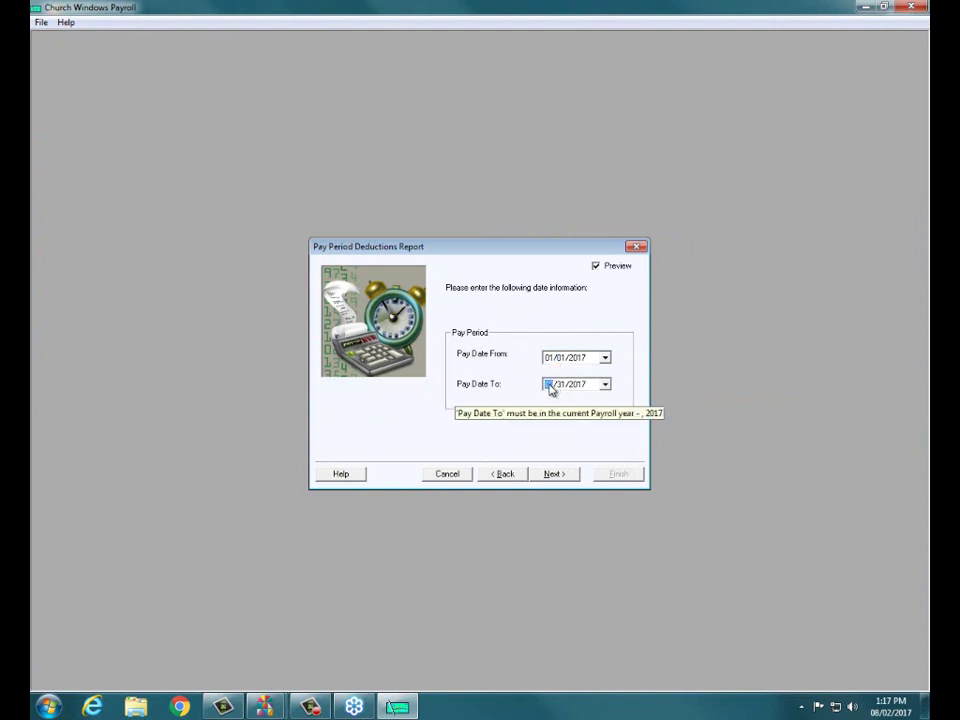
pyautogui.click(551, 475)
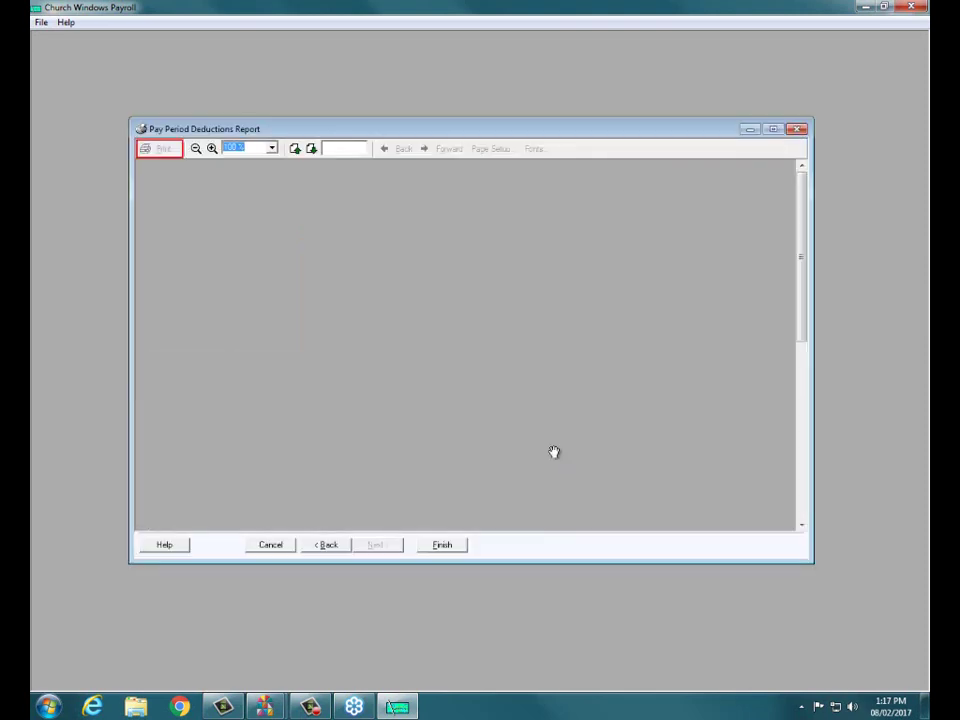
# Examine the 941 Deposit amount below the totals of the Pay Period Deductions Report at enlarged size, and close the report.
pyautogui.scroll(-3, 806, 193)
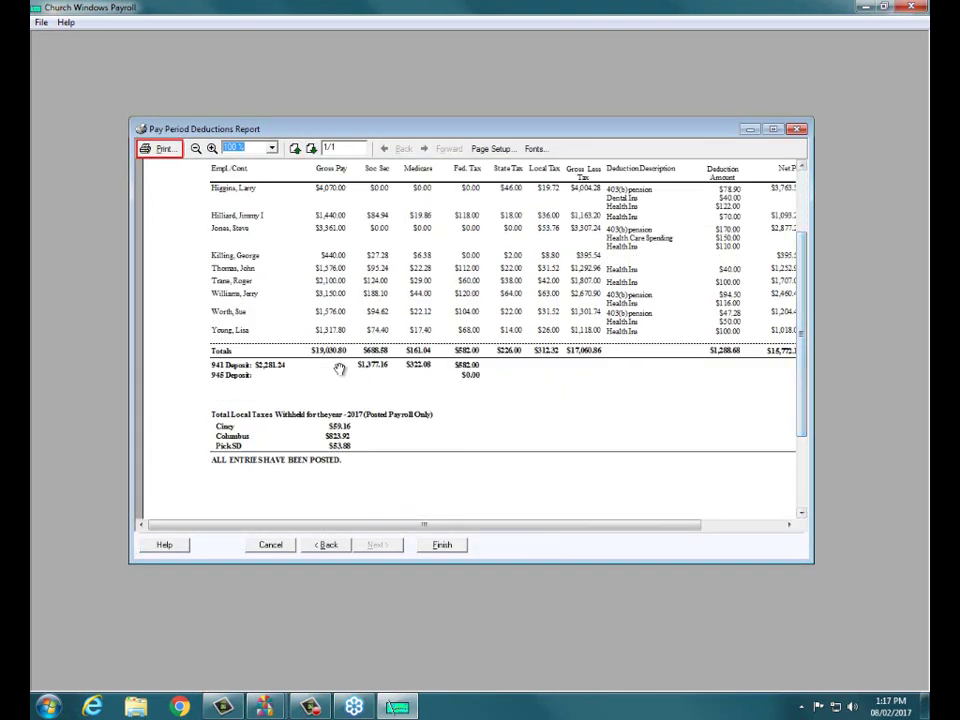
pyautogui.click(212, 148)
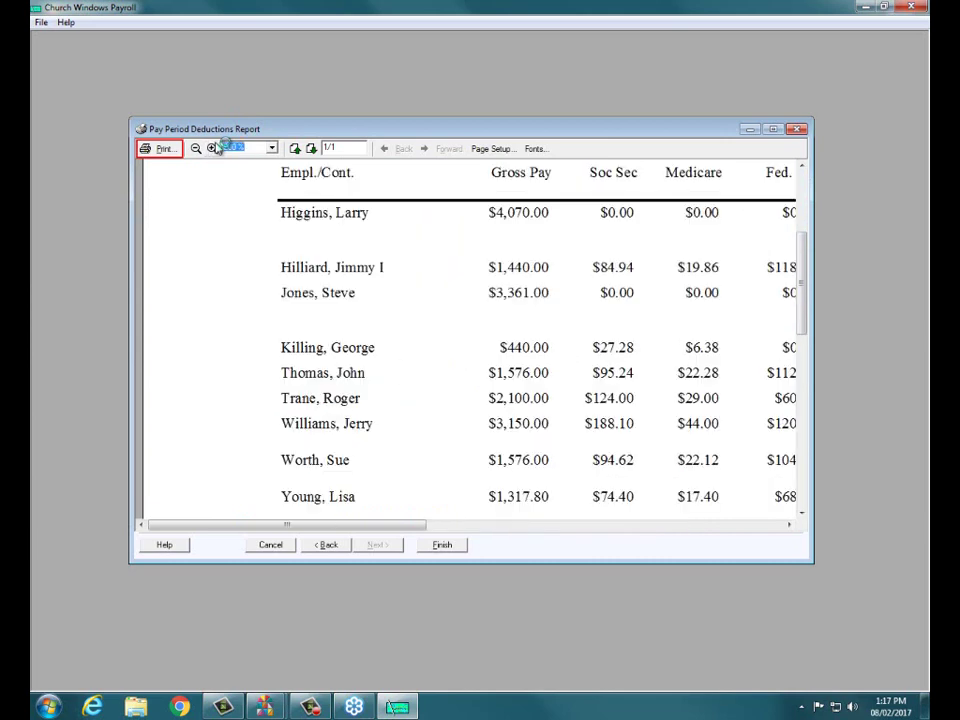
pyautogui.moveTo(806, 264); pyautogui.dragTo(810, 320)
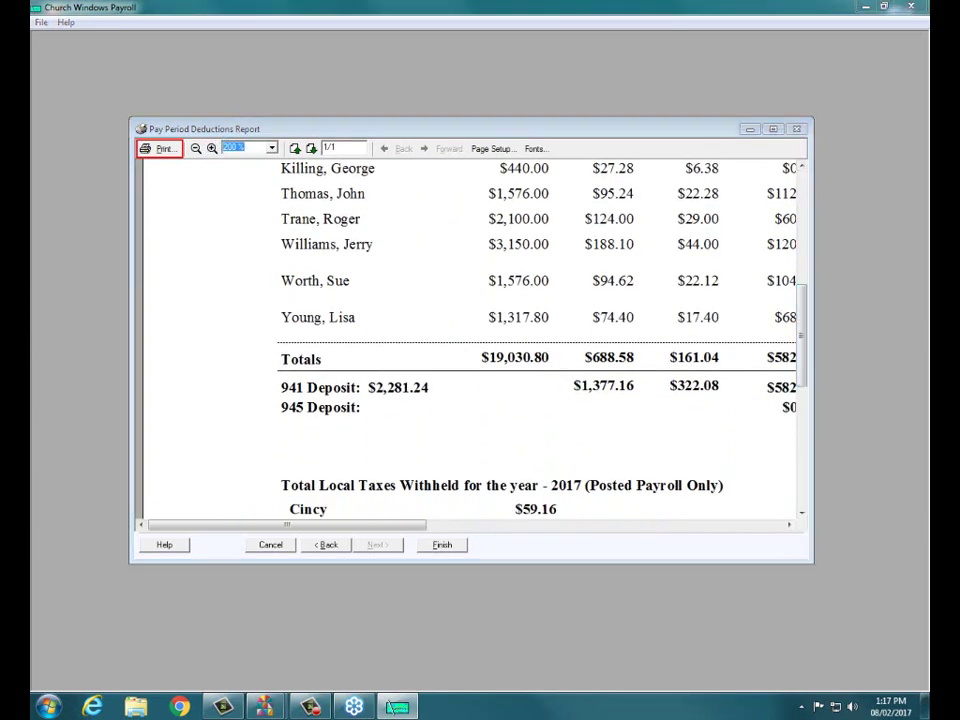
pyautogui.moveTo(253, 387); pyautogui.dragTo(487, 375)
pyautogui.moveTo(358, 360)
pyautogui.mouseDown()
pyautogui.moveTo(407, 405)
pyautogui.moveTo(315, 354)
pyautogui.mouseUp()
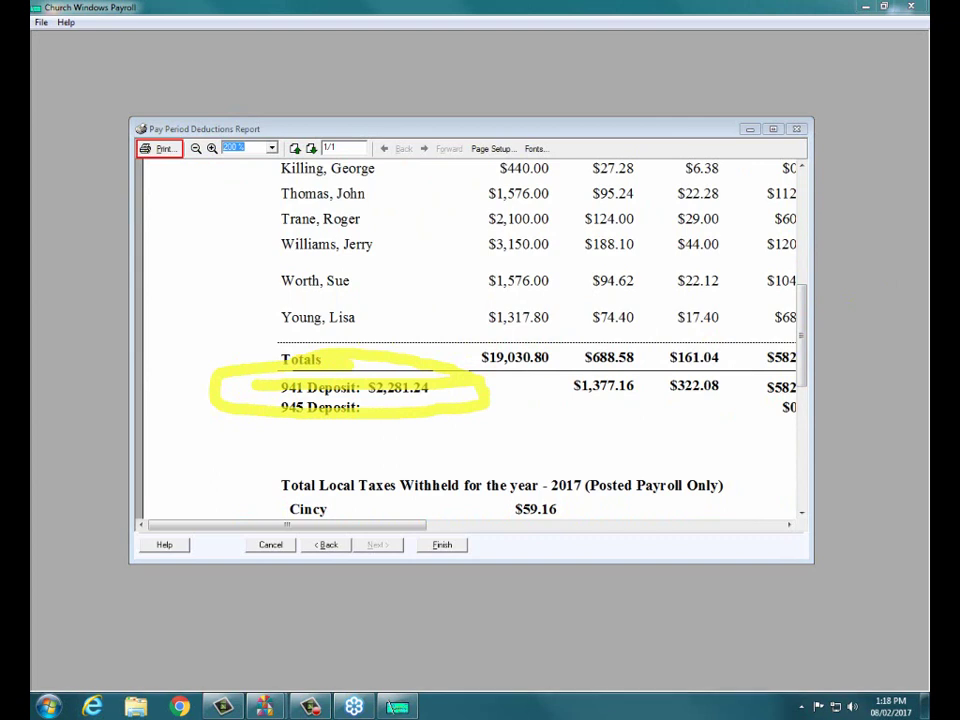
pyautogui.press('Escape')
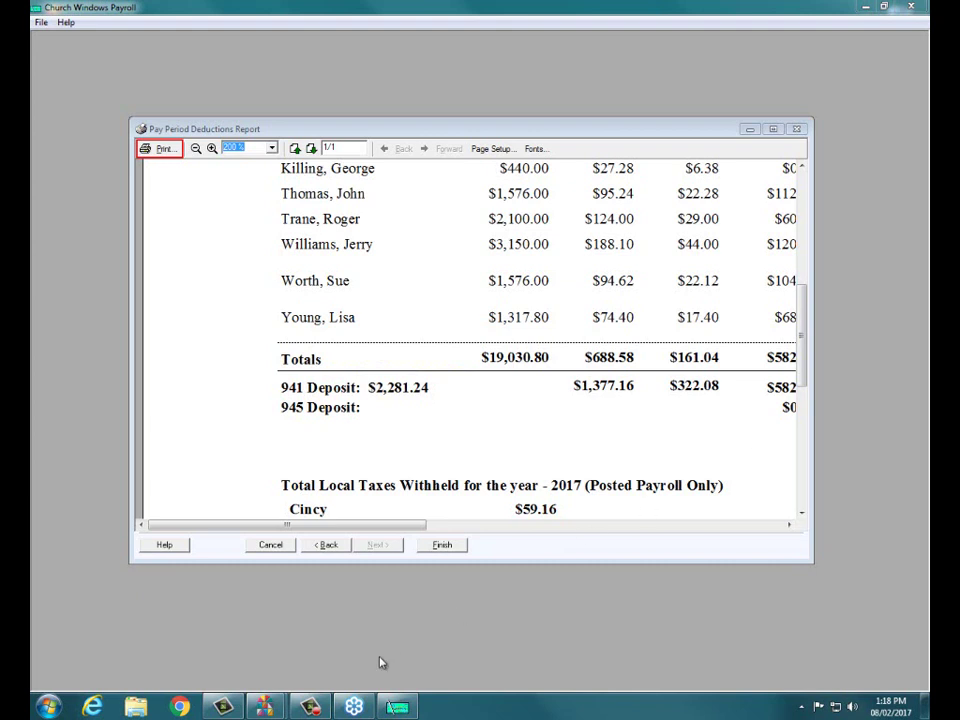
pyautogui.click(436, 550)
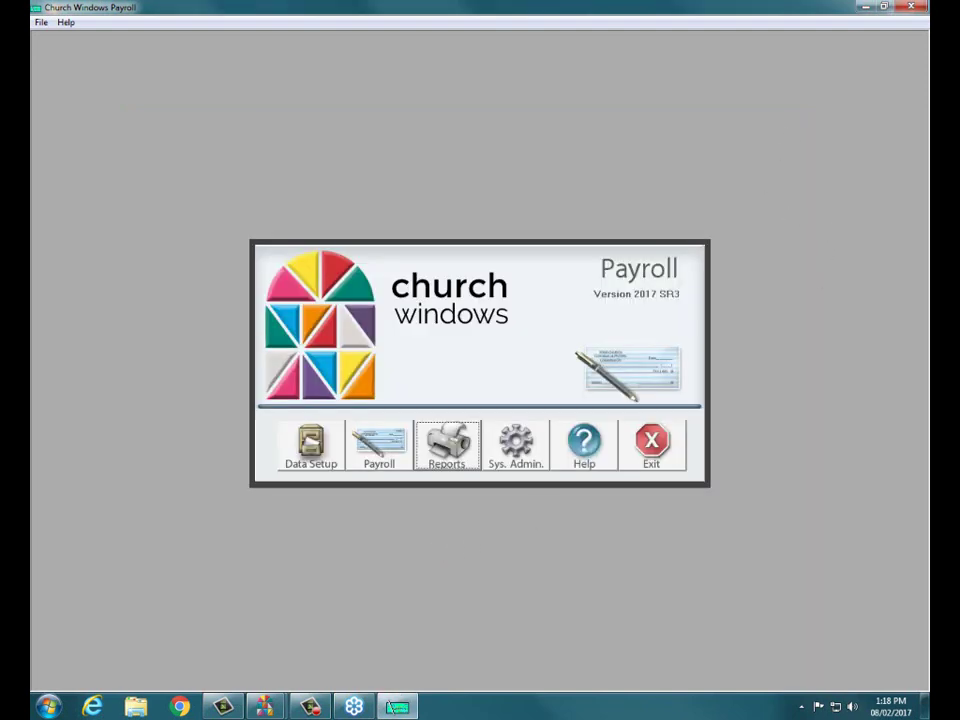
# Minimize Payroll and switch back to the Church Windows Accounting window.
pyautogui.click(867, 8)
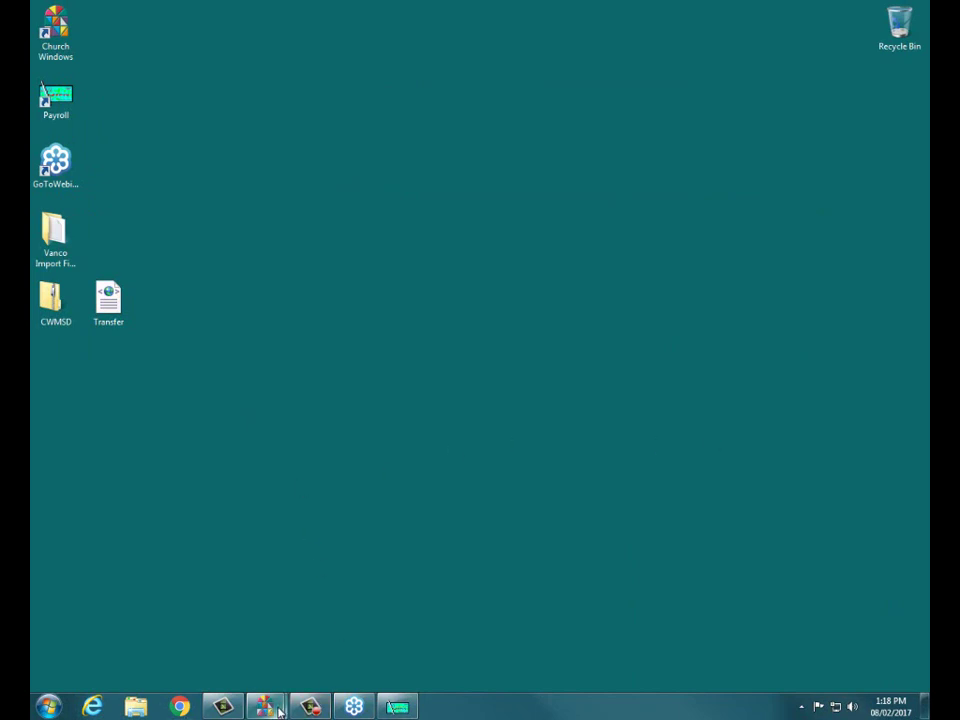
pyautogui.moveTo(268, 707)
pyautogui.click(312, 660)
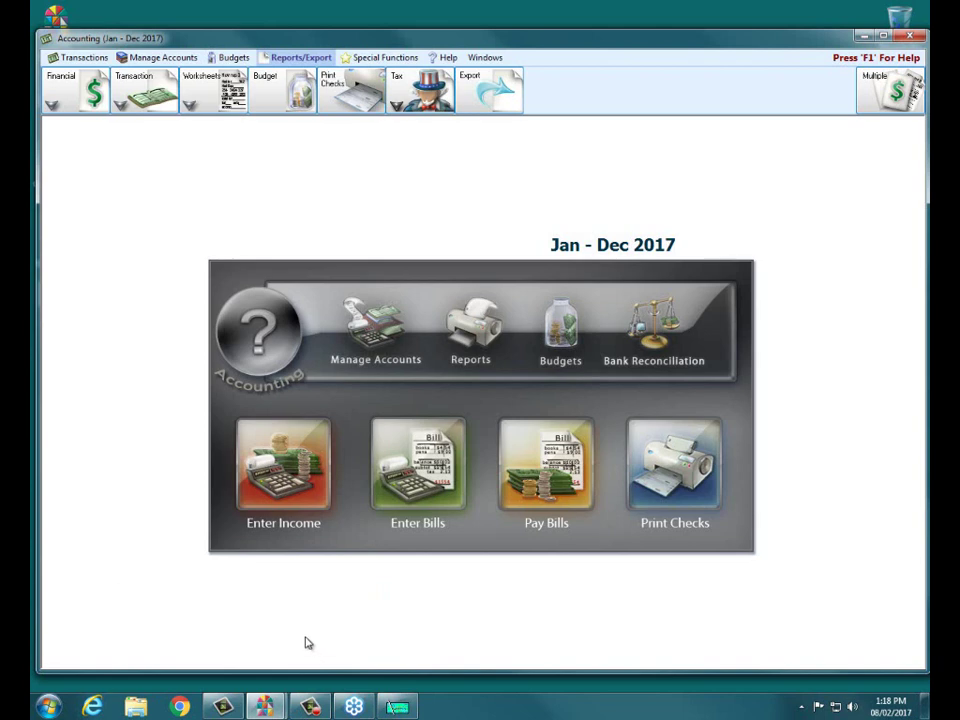
# Open the Transaction Journal options, limit the transaction types to Journal Entry only, and close the options.
pyautogui.click(70, 58)
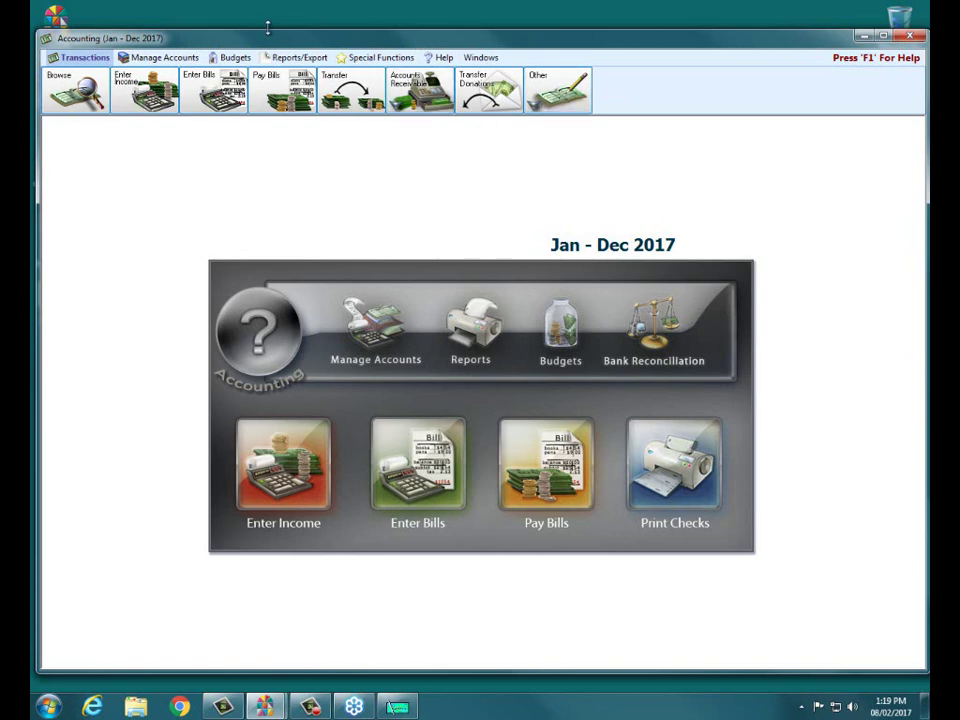
pyautogui.click(285, 64)
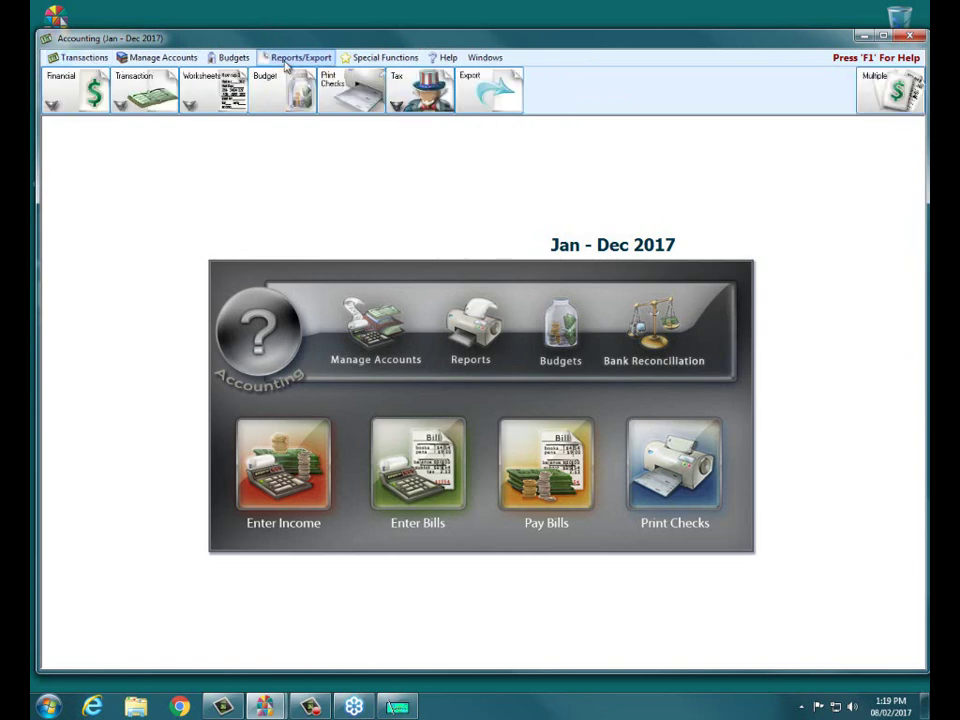
pyautogui.click(150, 93)
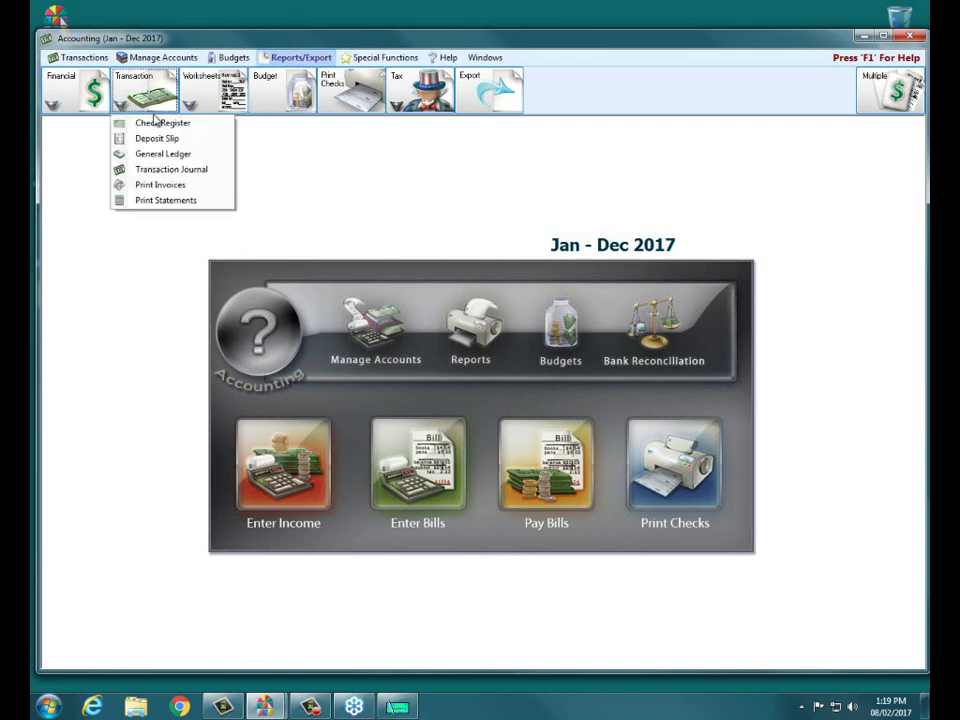
pyautogui.click(161, 155)
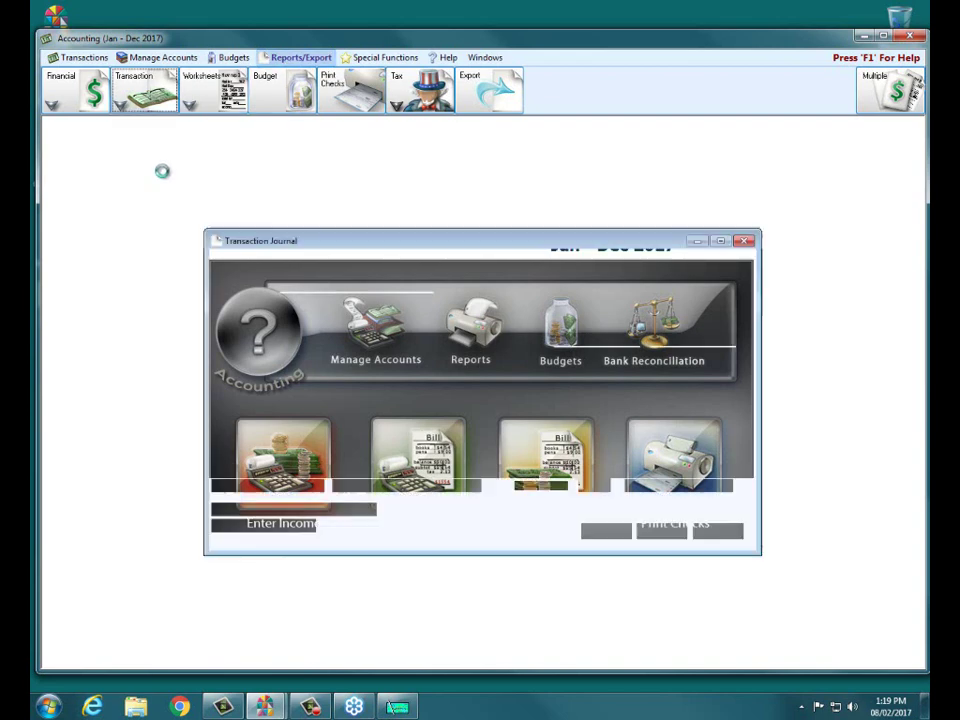
pyautogui.click(715, 395)
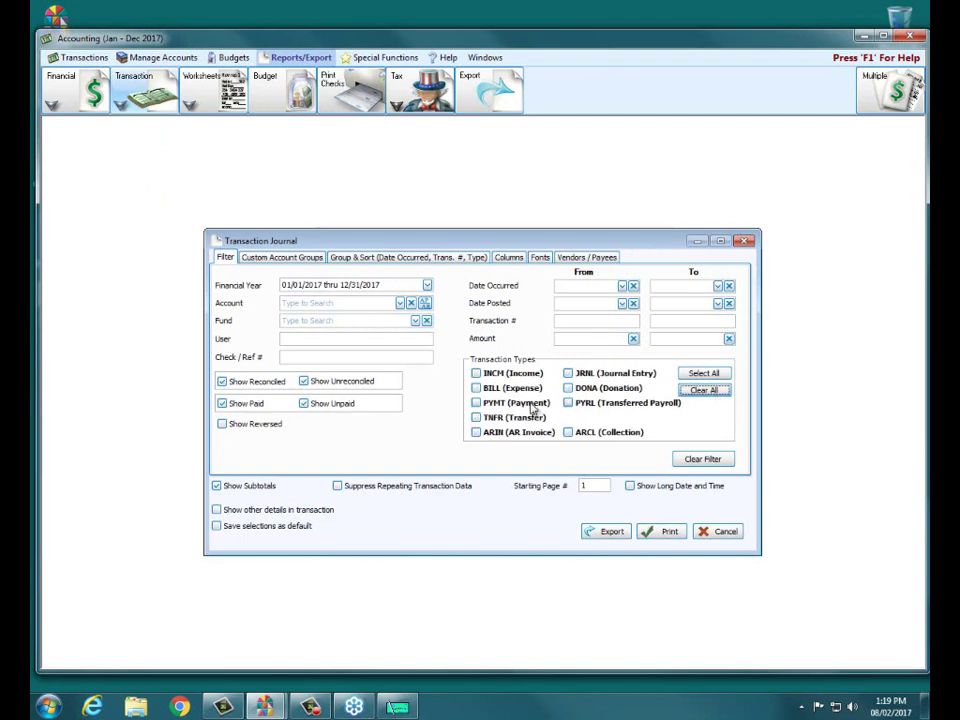
pyautogui.click(569, 374)
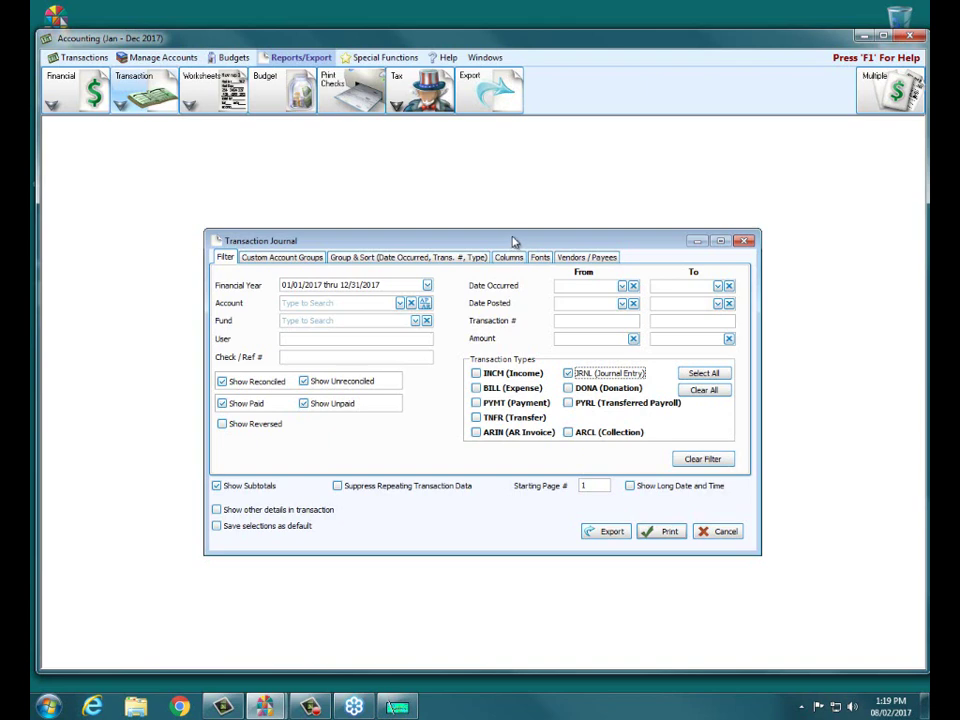
pyautogui.click(744, 241)
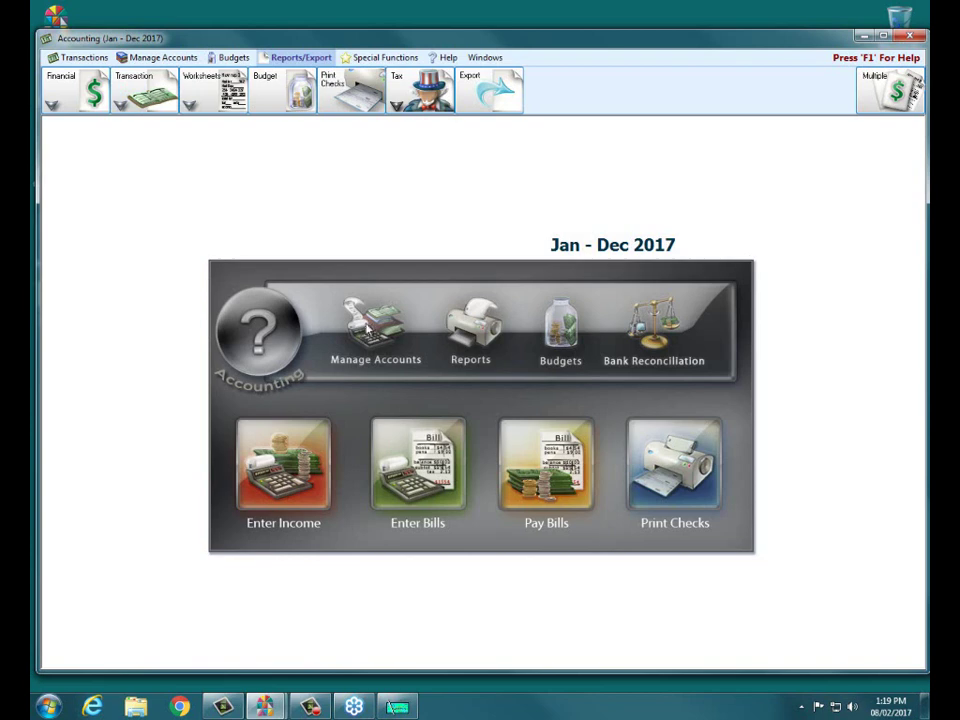
# Open the Accounts Payable options, choose the Accounts Payable Journal, check its vendor list, and close the options.
pyautogui.click(190, 103)
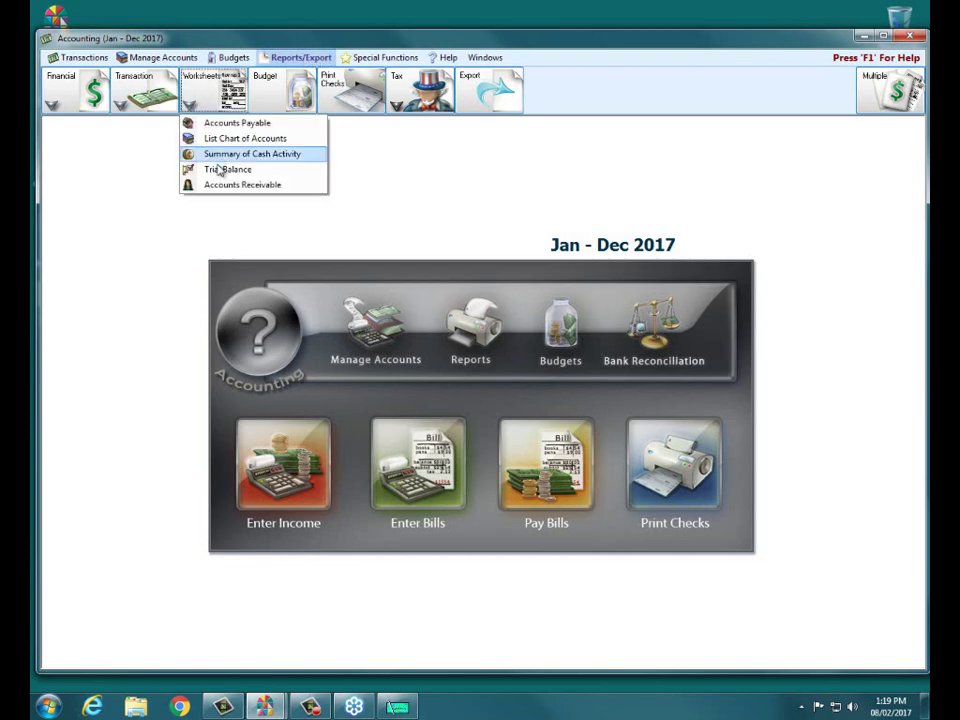
pyautogui.click(228, 105)
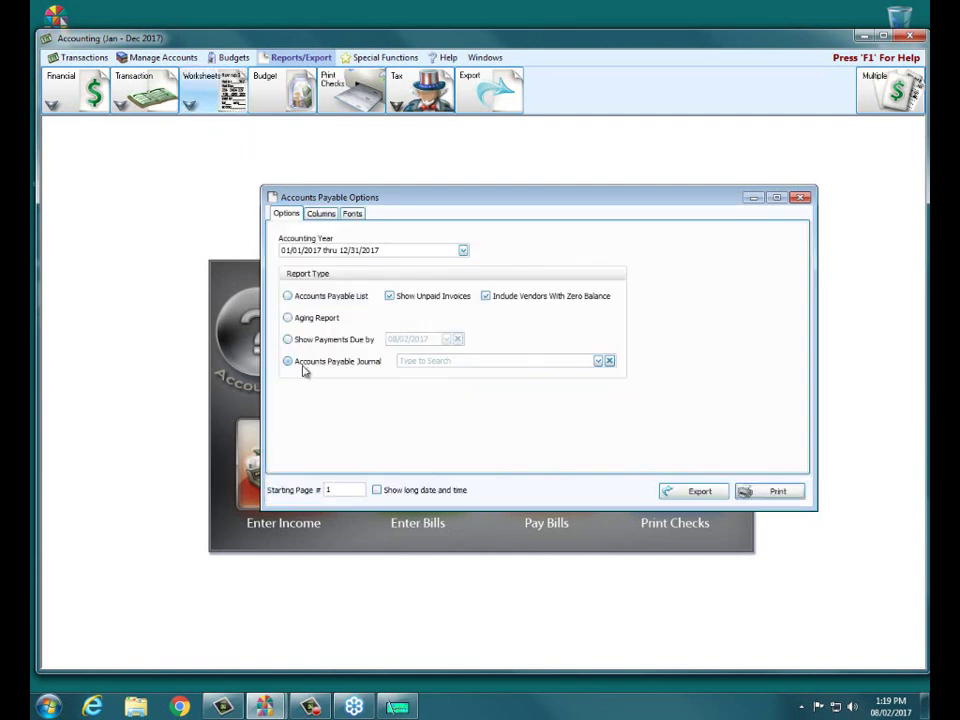
pyautogui.click(599, 361)
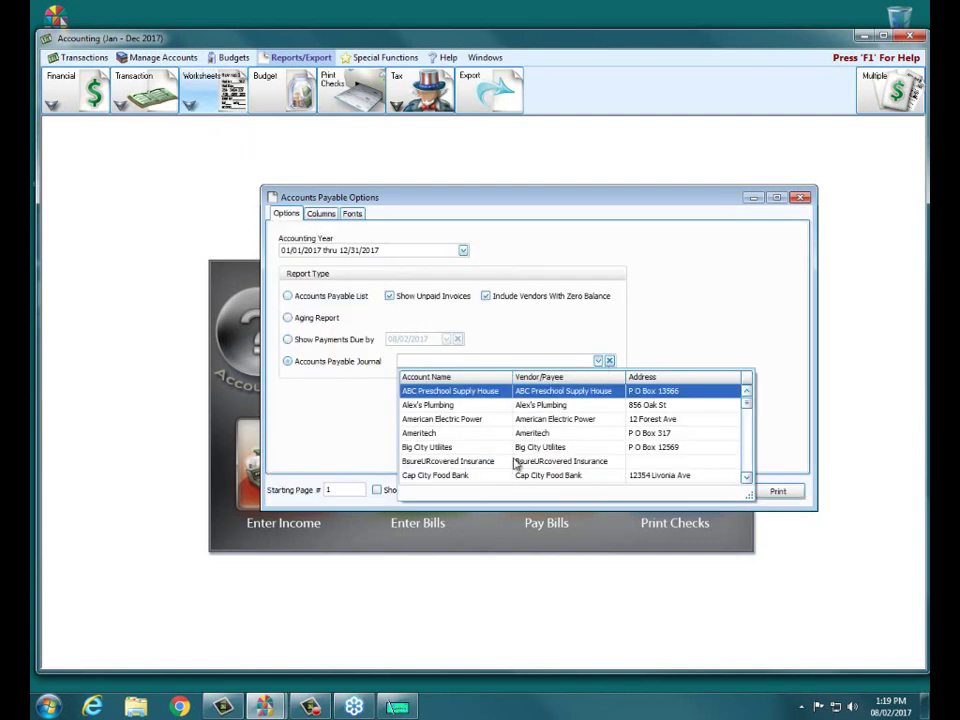
pyautogui.click(350, 460)
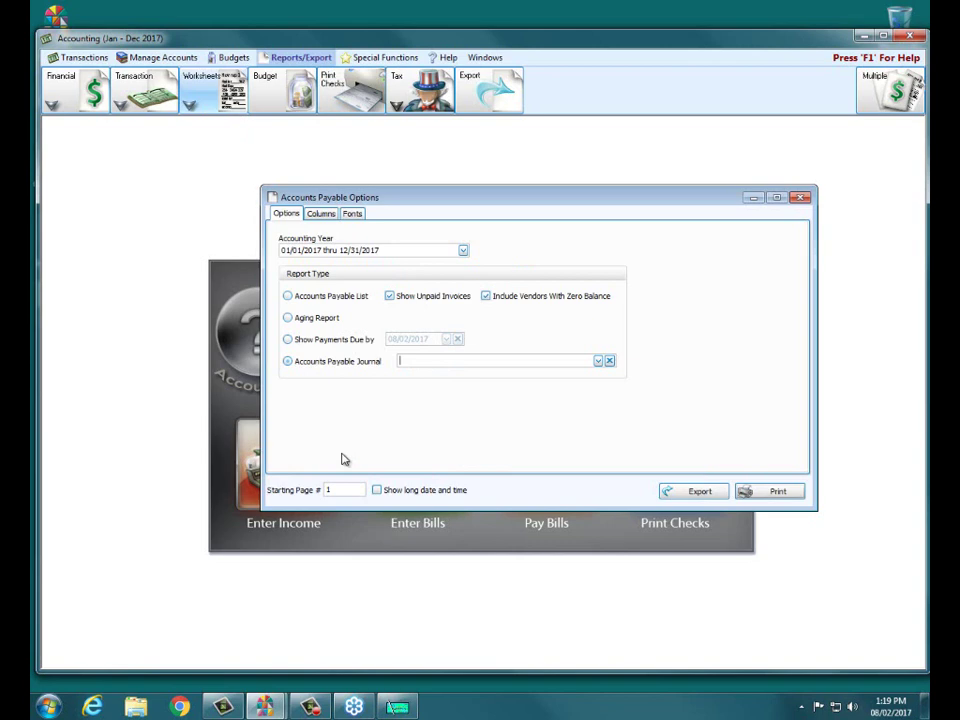
pyautogui.click(598, 361)
pyautogui.click(675, 314)
pyautogui.click(799, 199)
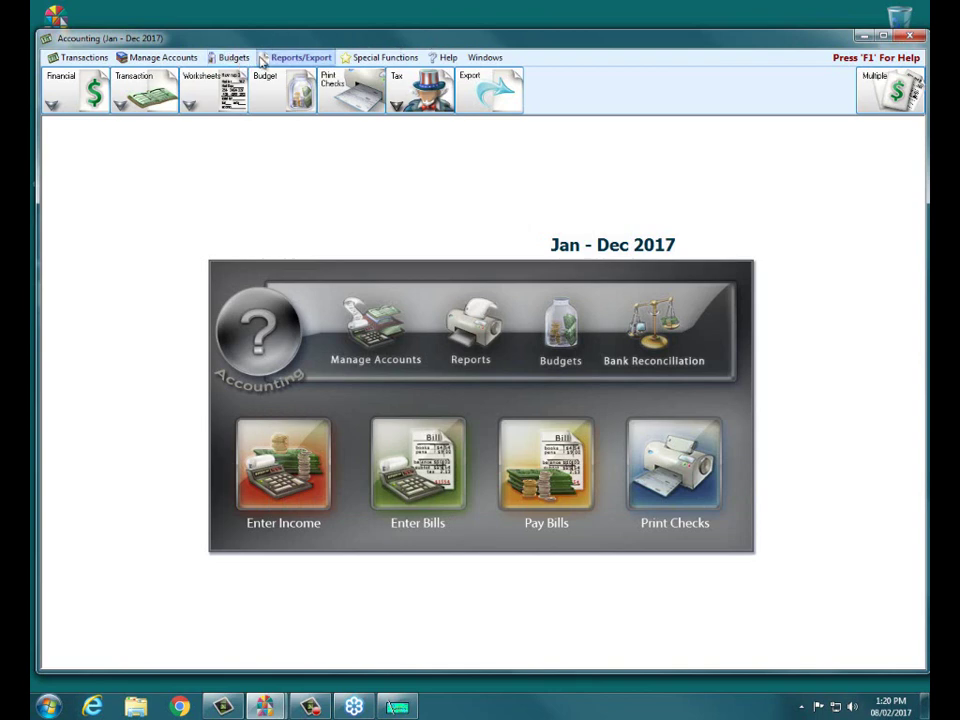
# Preview the detailed Fund Activity Report as of 08/02/2017, review the fund balances, and close the preview and its options.
pyautogui.click(58, 95)
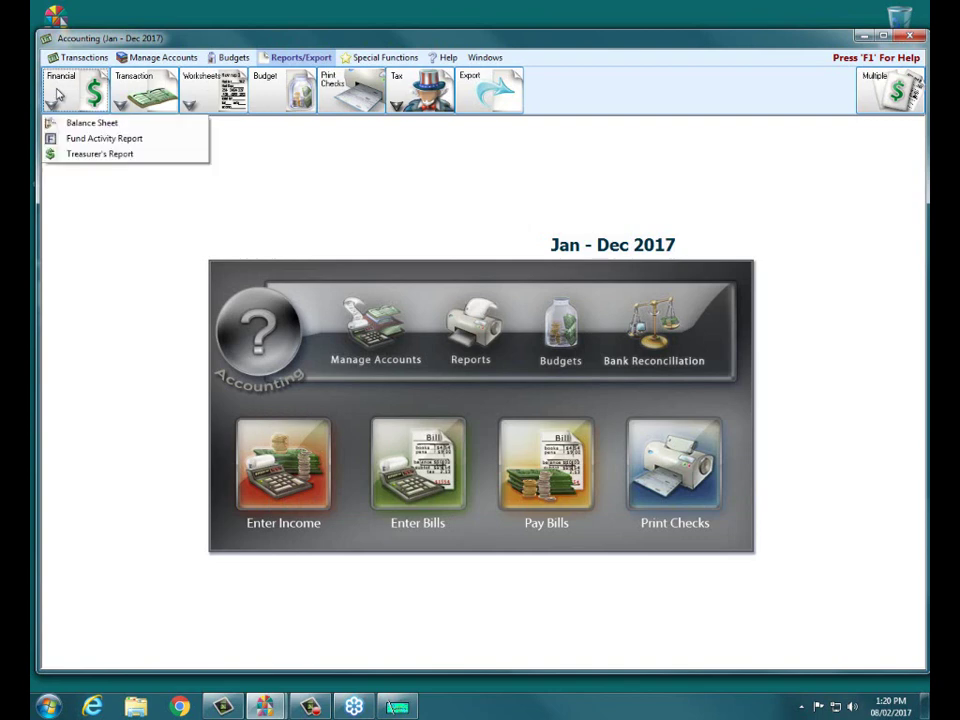
pyautogui.click(81, 141)
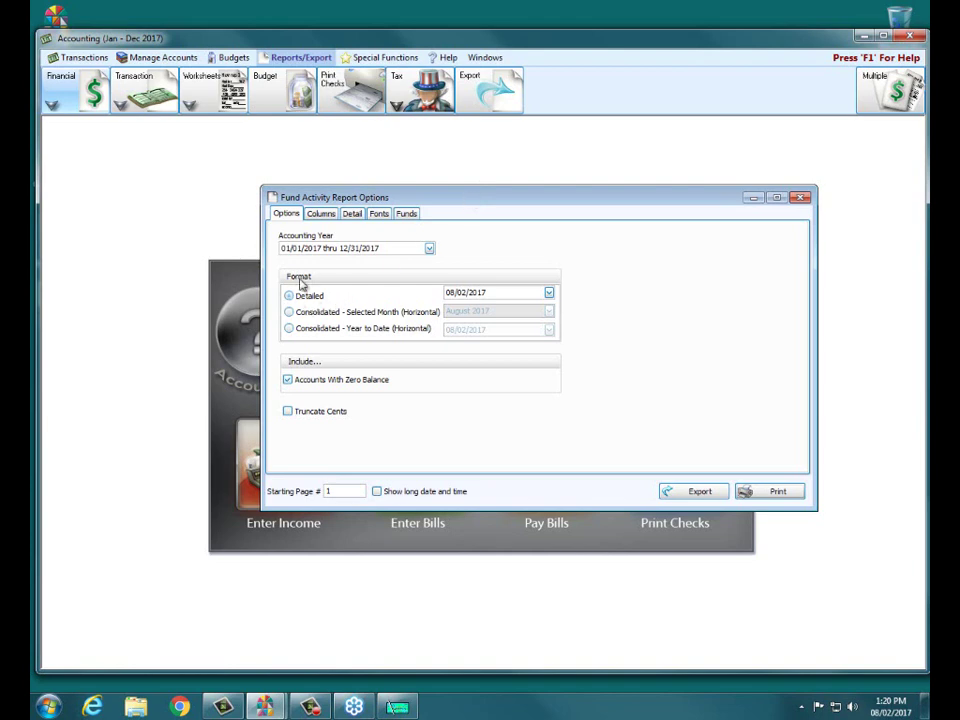
pyautogui.click(776, 491)
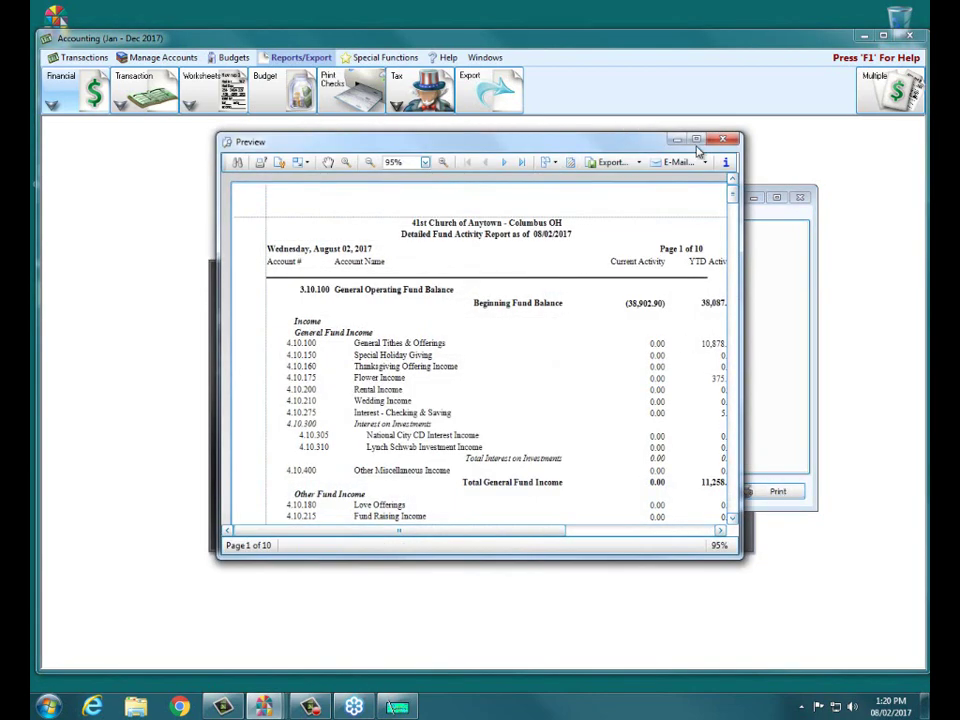
pyautogui.click(696, 141)
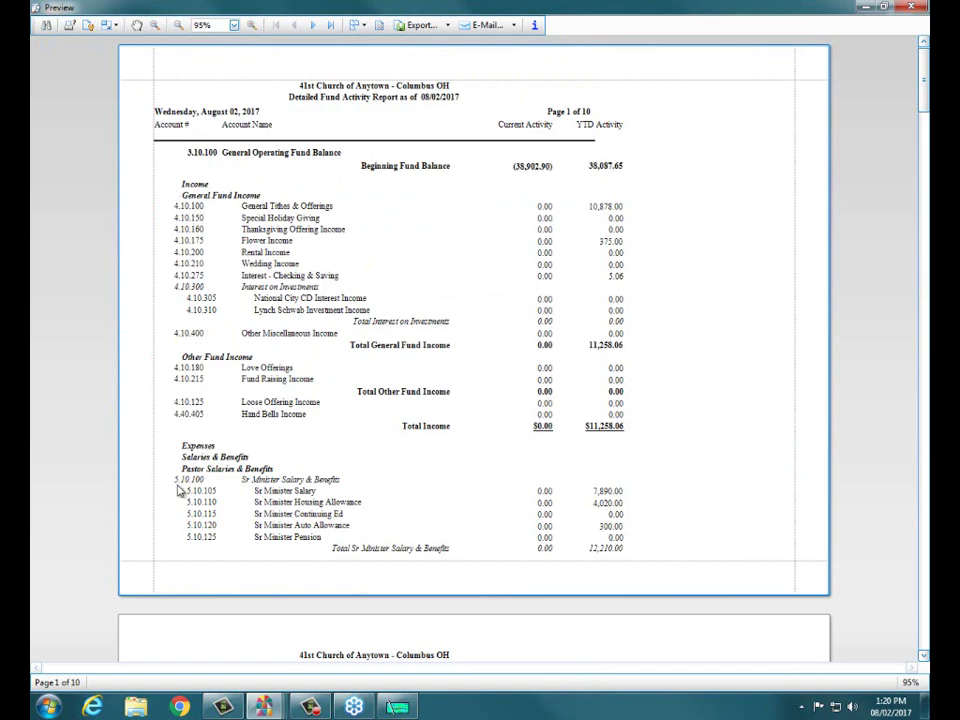
pyautogui.moveTo(926, 100); pyautogui.dragTo(927, 251)
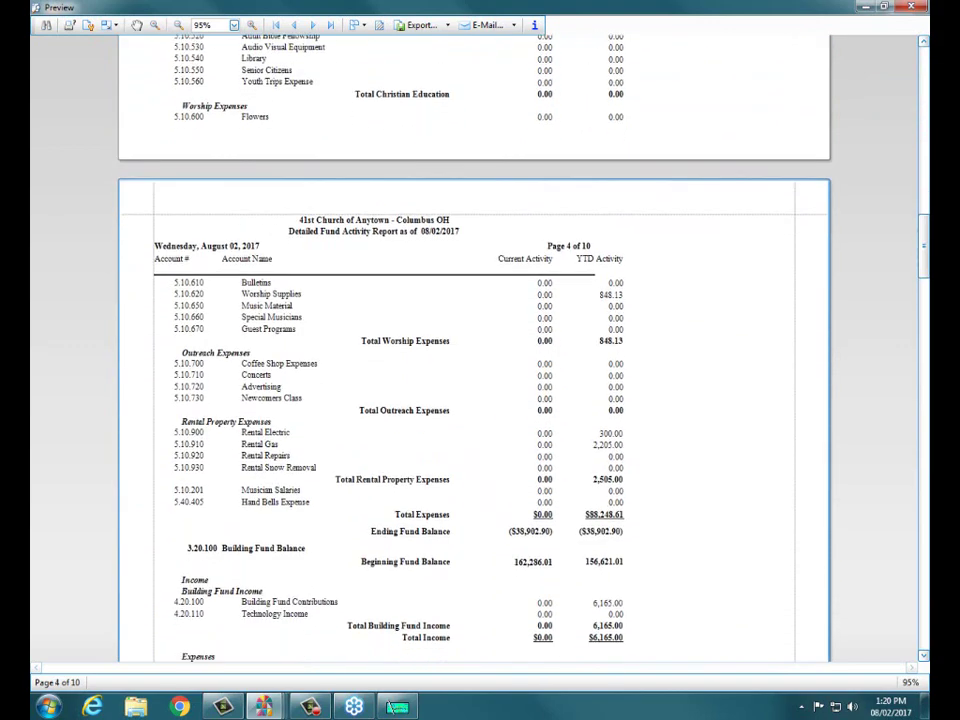
pyautogui.click(920, 10)
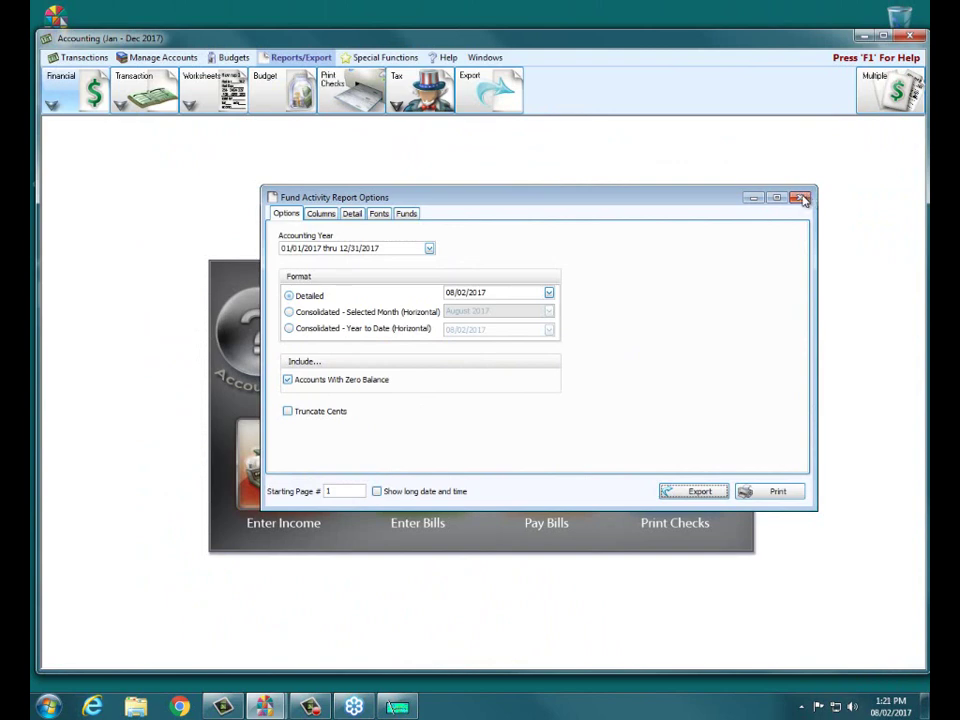
pyautogui.click(755, 199)
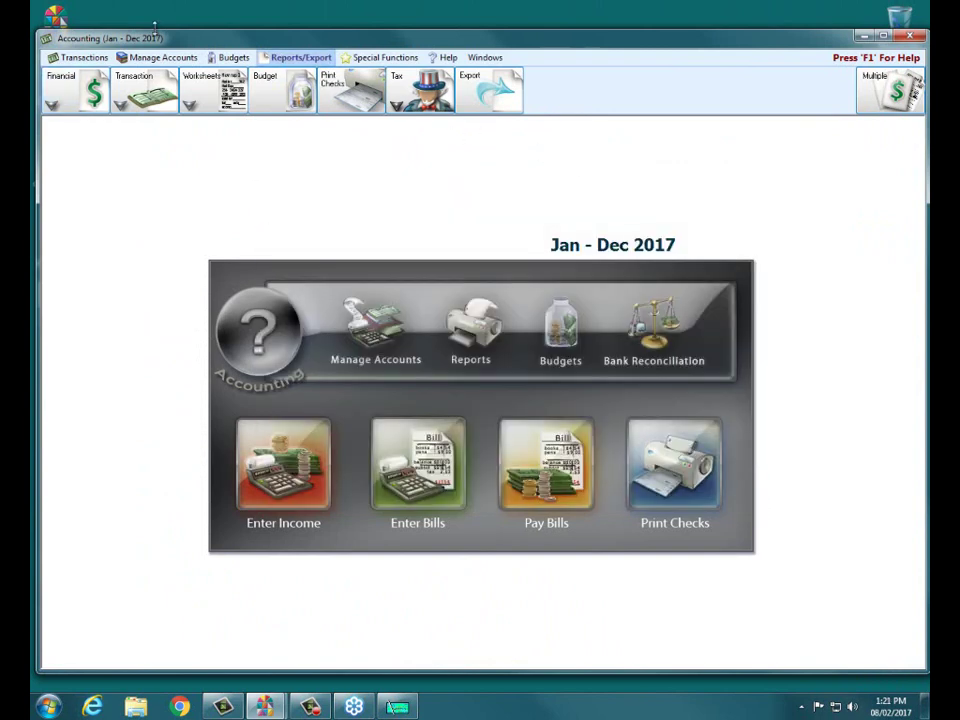
# Open the General Ledger options, filter the accounts to fund 3.10.100 - General Operating Fund Balance, review the settings, and close the options.
pyautogui.click(142, 92)
pyautogui.click(152, 155)
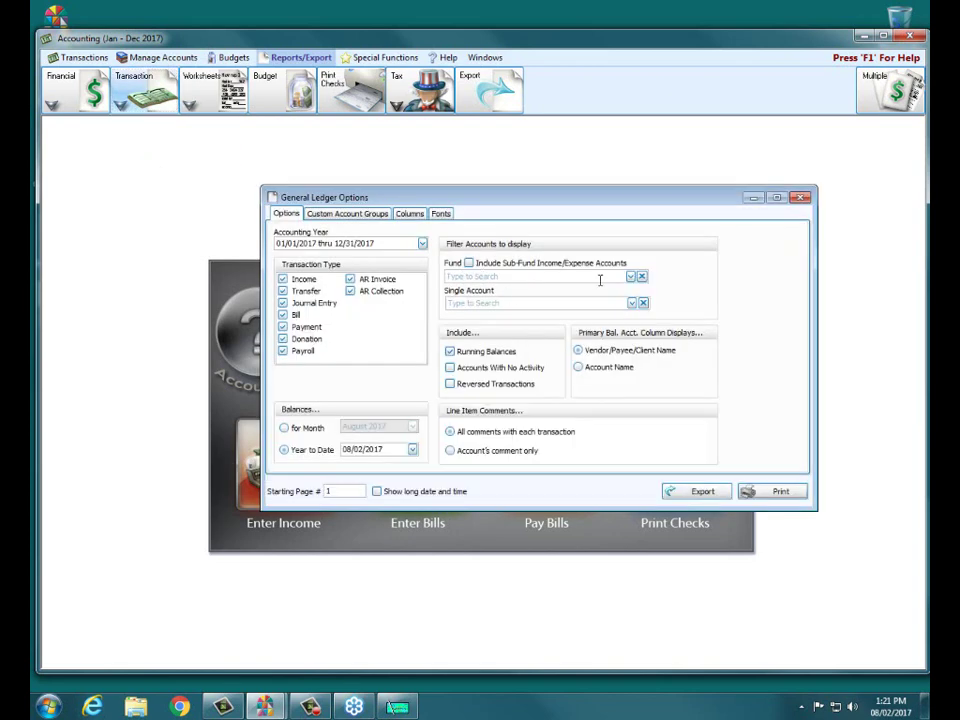
pyautogui.click(631, 276)
pyautogui.click(552, 308)
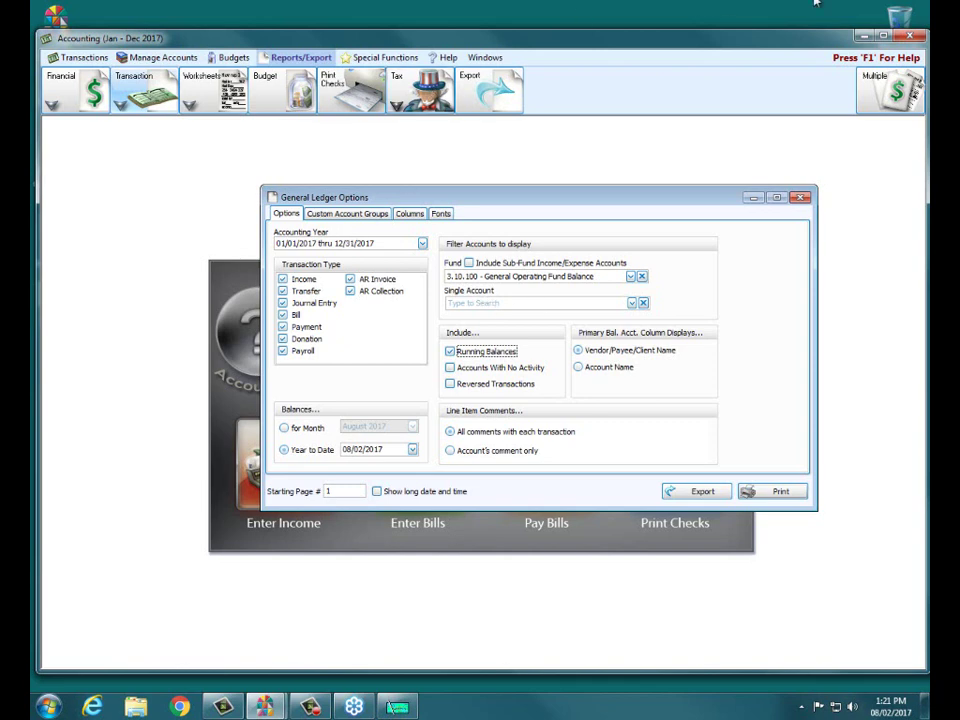
pyautogui.click(800, 197)
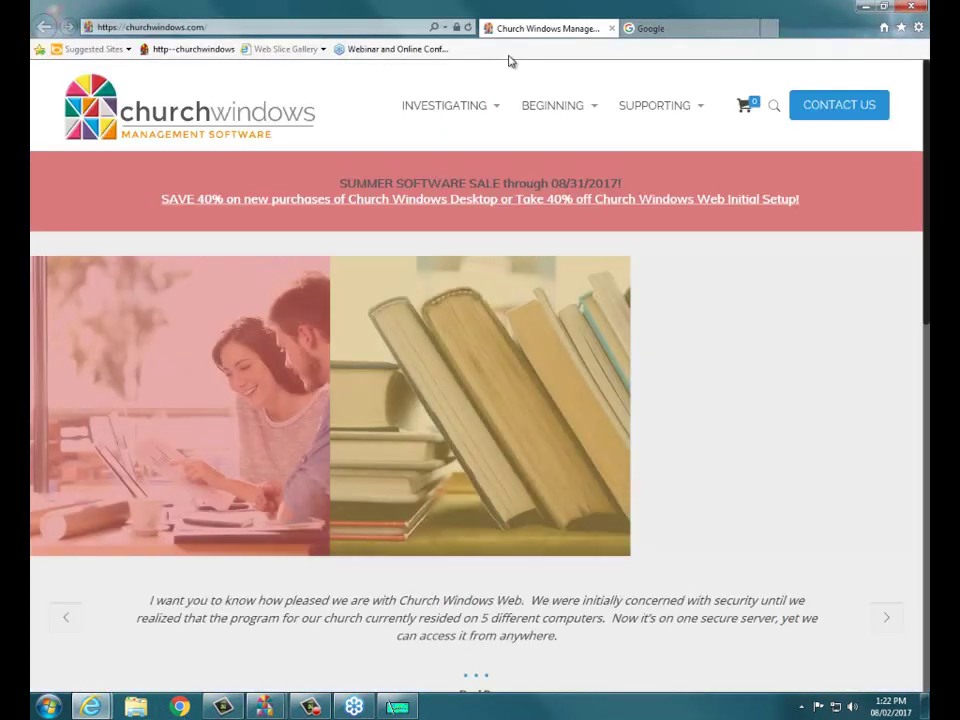
# Open the Support Center on the churchwindows.com website in the browser and look through the list of training videos.
pyautogui.moveTo(660, 102)
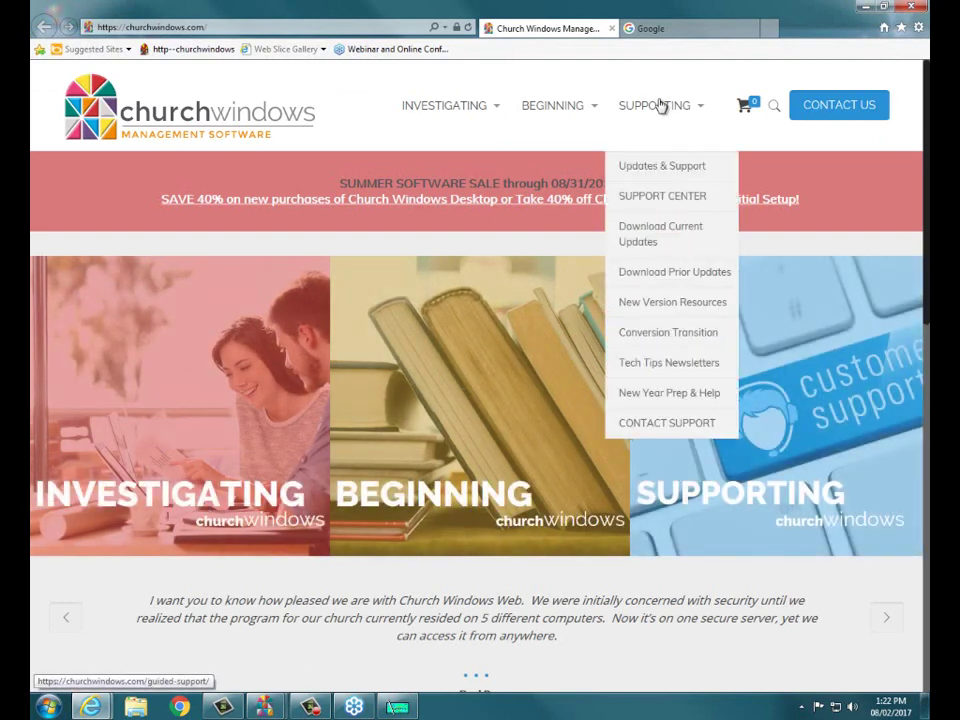
pyautogui.click(665, 203)
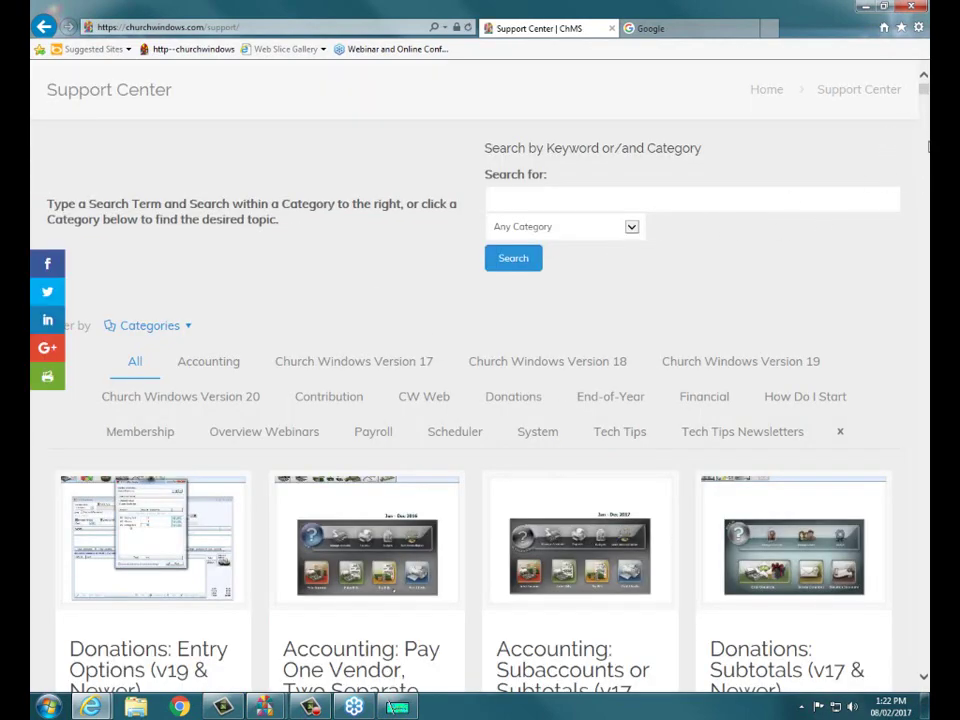
pyautogui.scroll(-8, 927, 170)
pyautogui.scroll(-10, 927, 210)
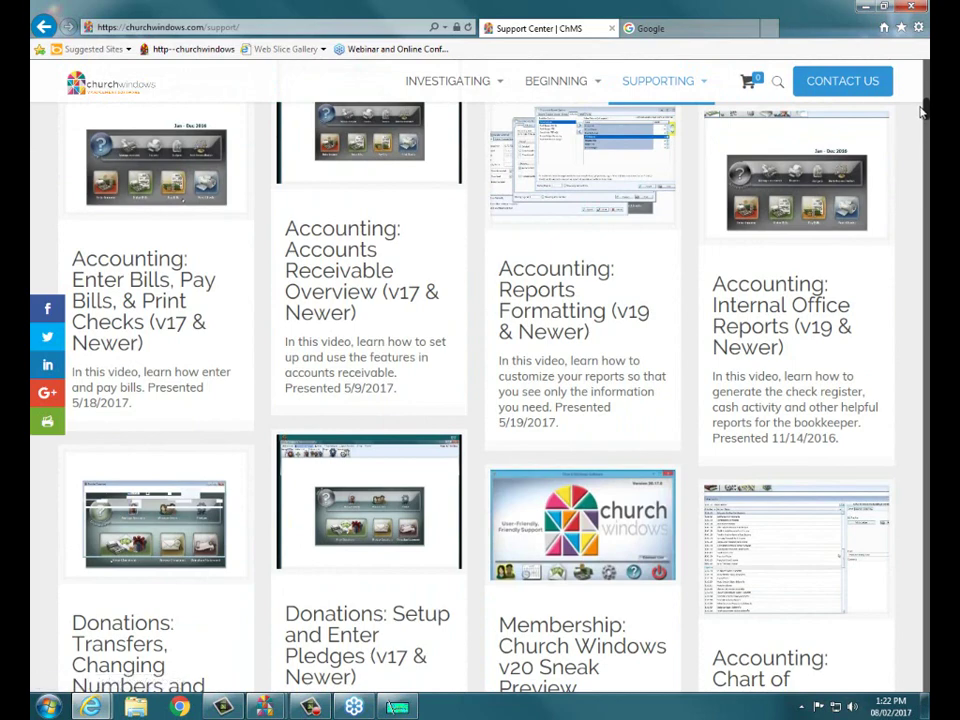
pyautogui.scroll(-1, 925, 72)
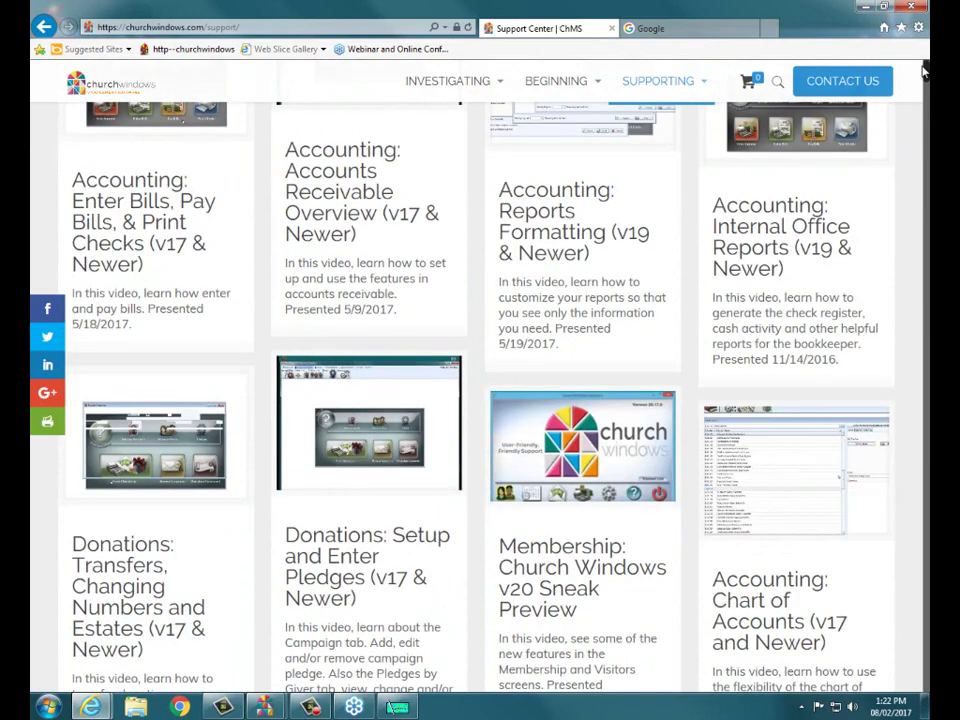
pyautogui.scroll(-5, 925, 72)
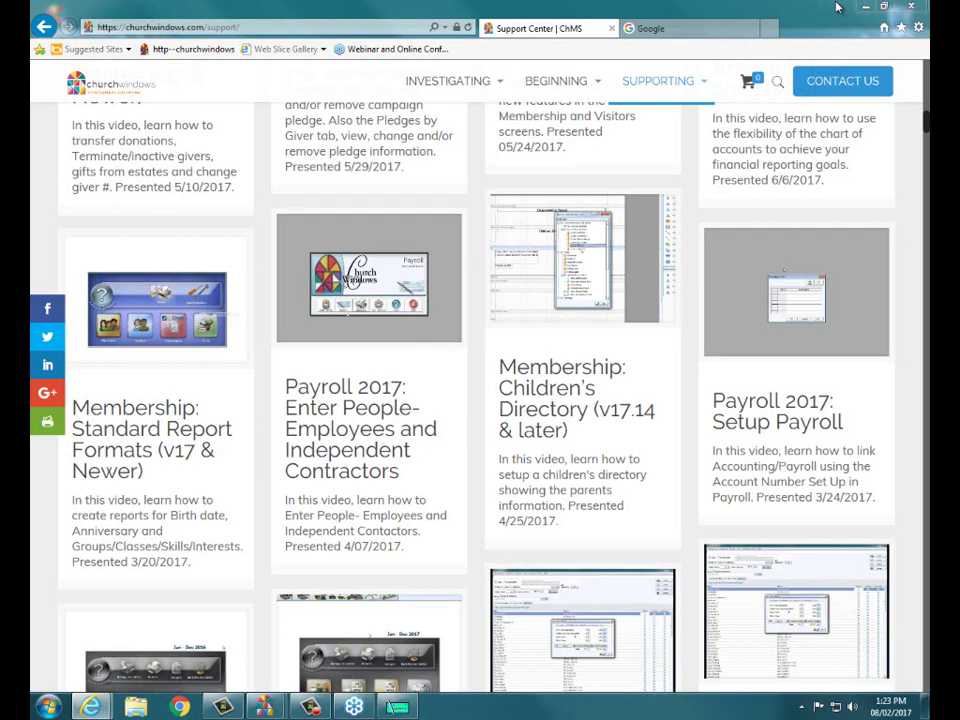
# Close the browser with all its tabs and close the Church Windows Accounting window.
pyautogui.hotkey('alt', 'F4')
pyautogui.click(467, 356)
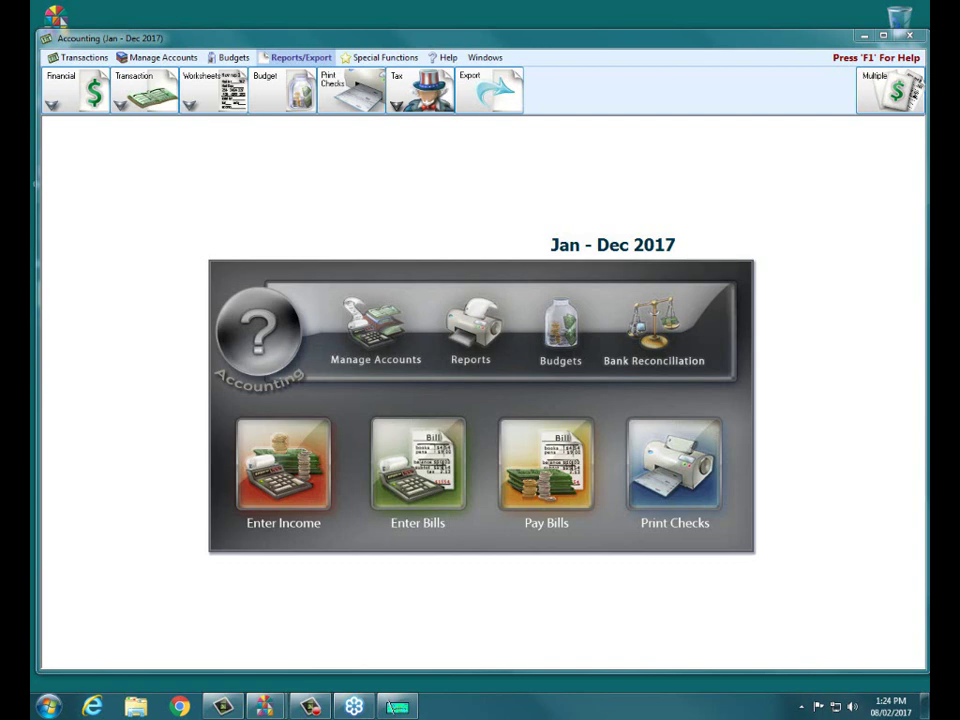
pyautogui.click(909, 35)
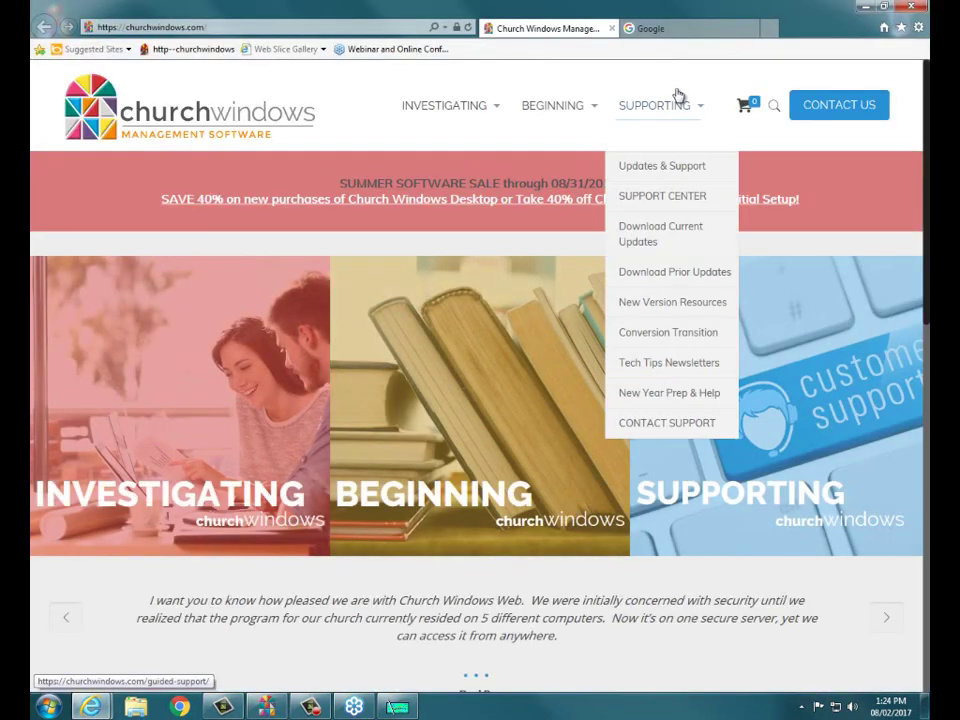
# Search the churchwindows.com Support Center in the browser for "audit" and open the PDF of Accounting: Suggested Audit Procedures.
pyautogui.click(664, 205)
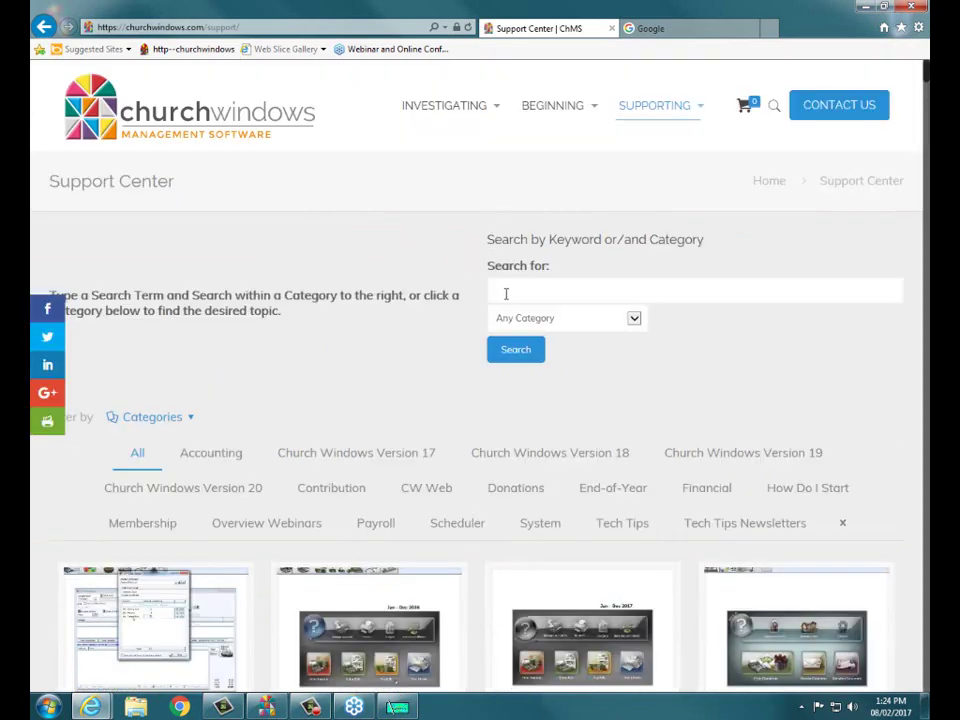
pyautogui.click(506, 293)
pyautogui.write('au')
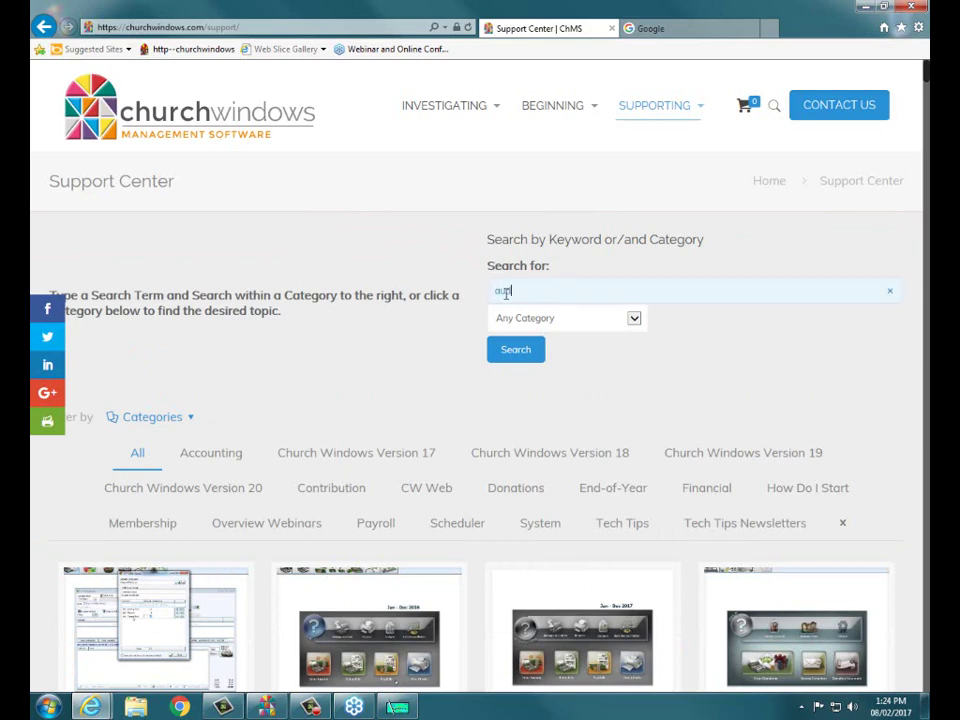
pyautogui.write('dit')
pyautogui.press('Return')
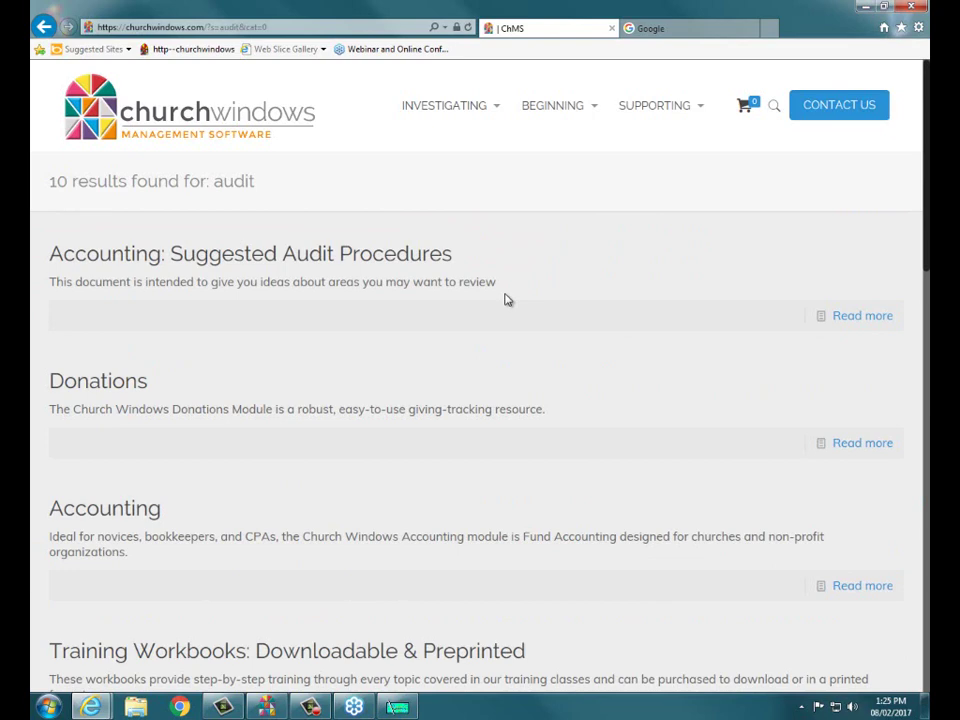
pyautogui.click(332, 262)
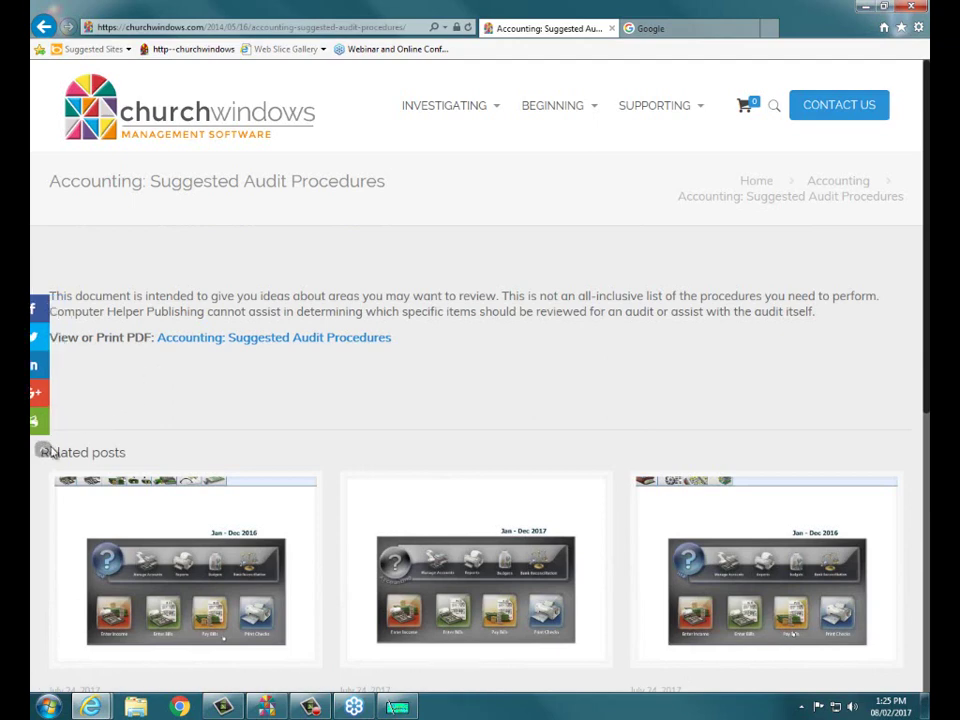
pyautogui.click(271, 340)
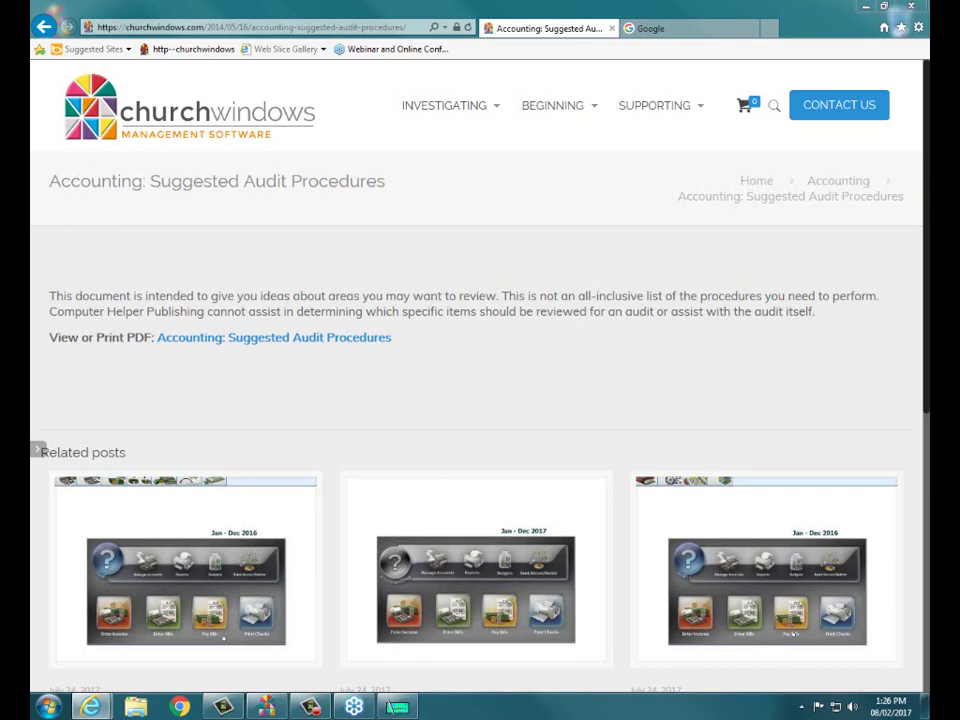
# Close the browser with all its tabs and end the GoToWebinar session for everyone.
pyautogui.hotkey('alt', 'F4')
pyautogui.click(452, 357)
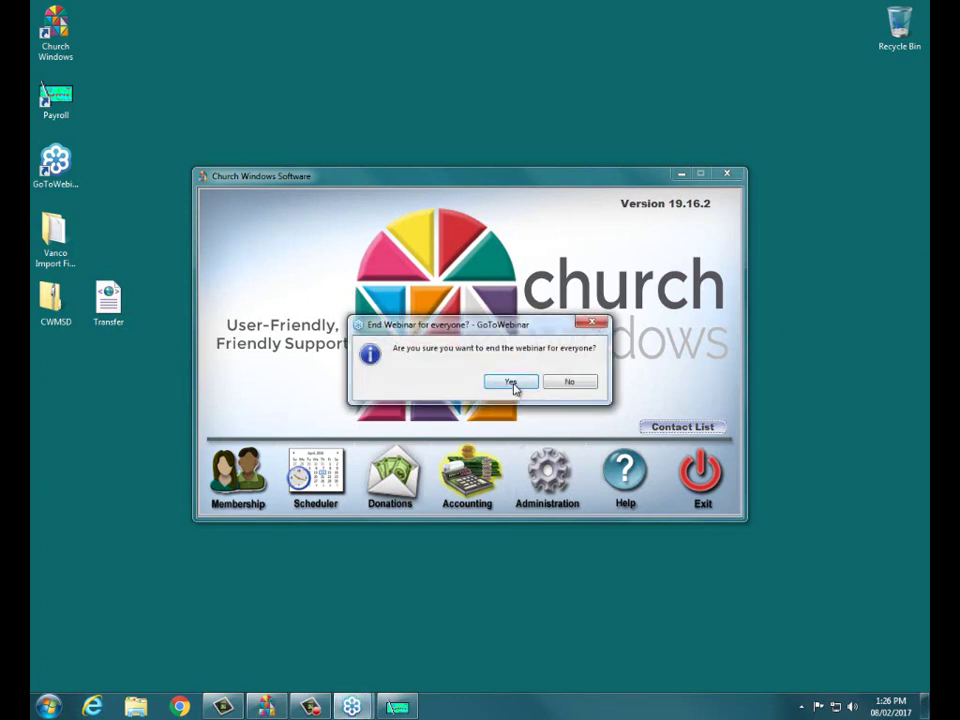
pyautogui.click(511, 382)
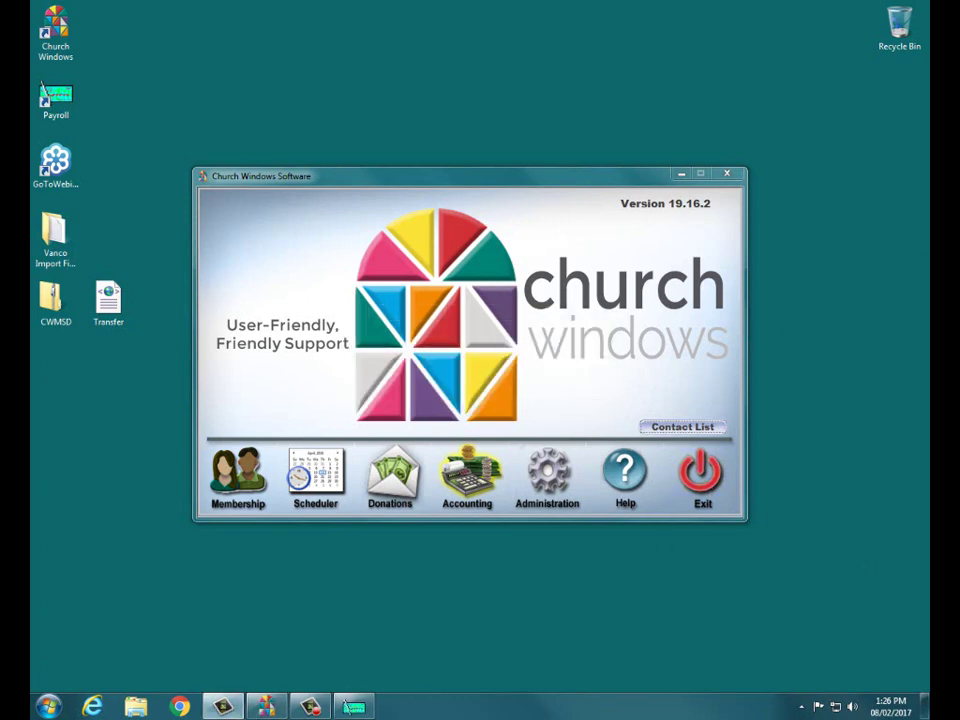